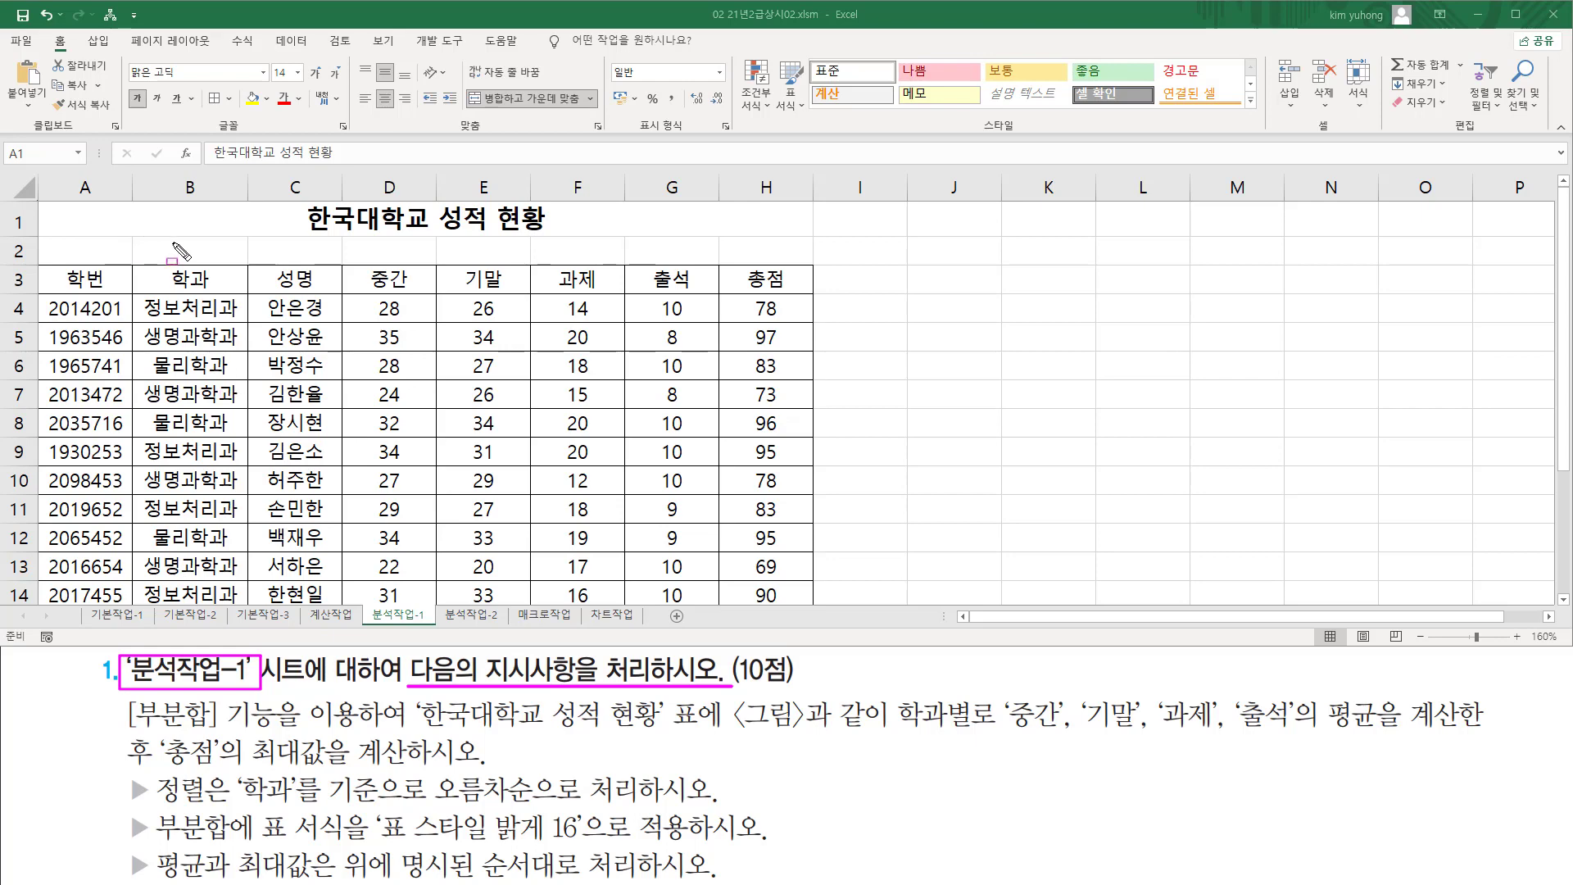
drag(368, 599, 435, 625)
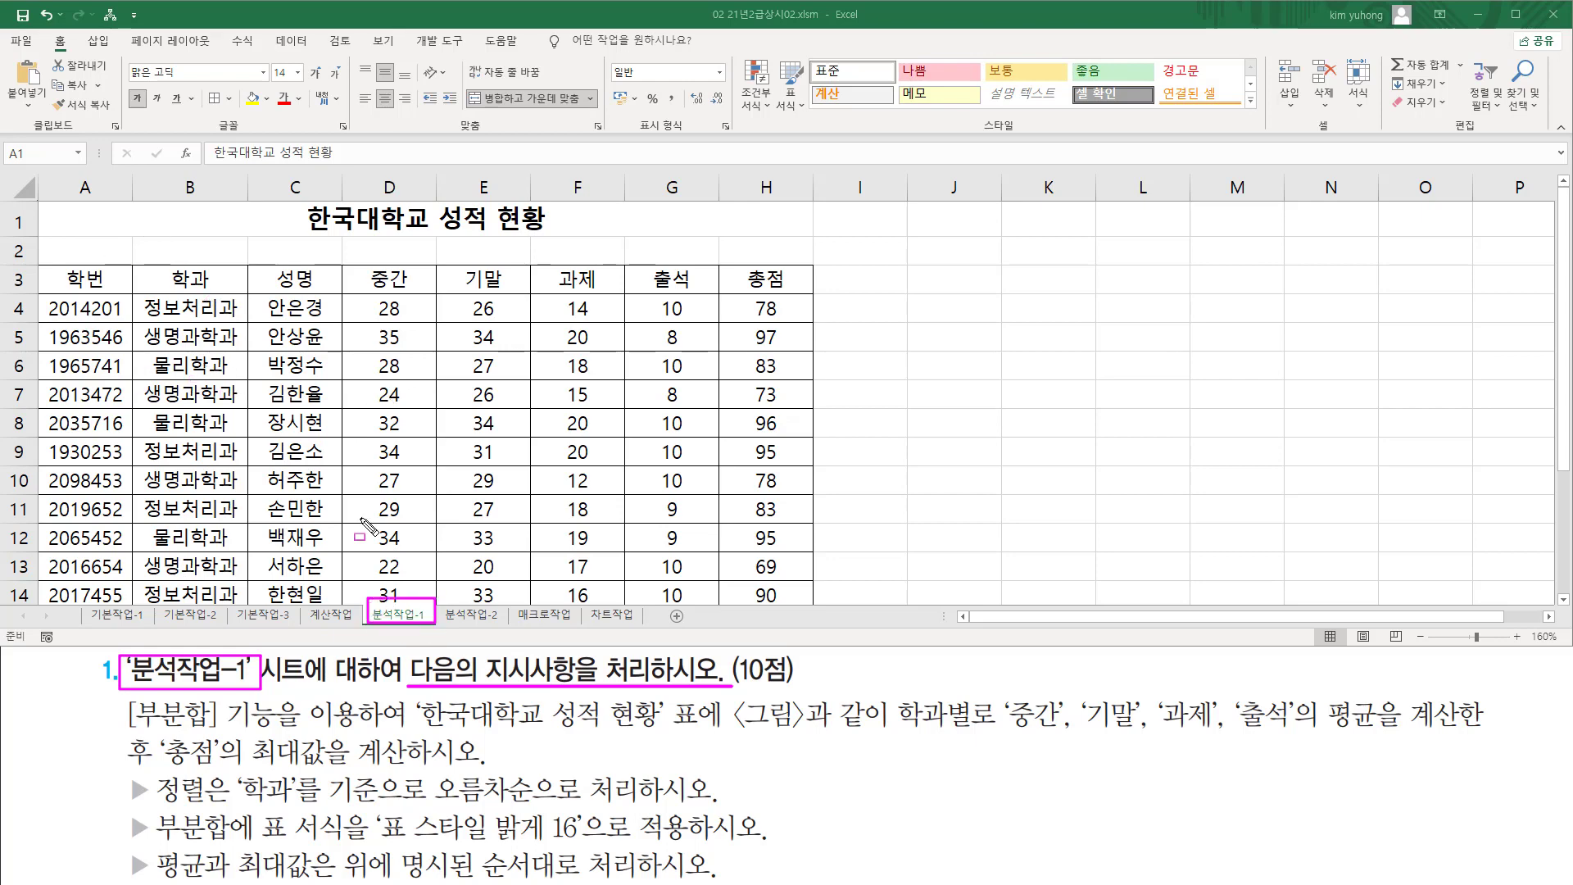
mouse_move(41, 205)
mouse_down()
mouse_move(265, 441)
mouse_move(764, 557)
mouse_move(808, 593)
mouse_up()
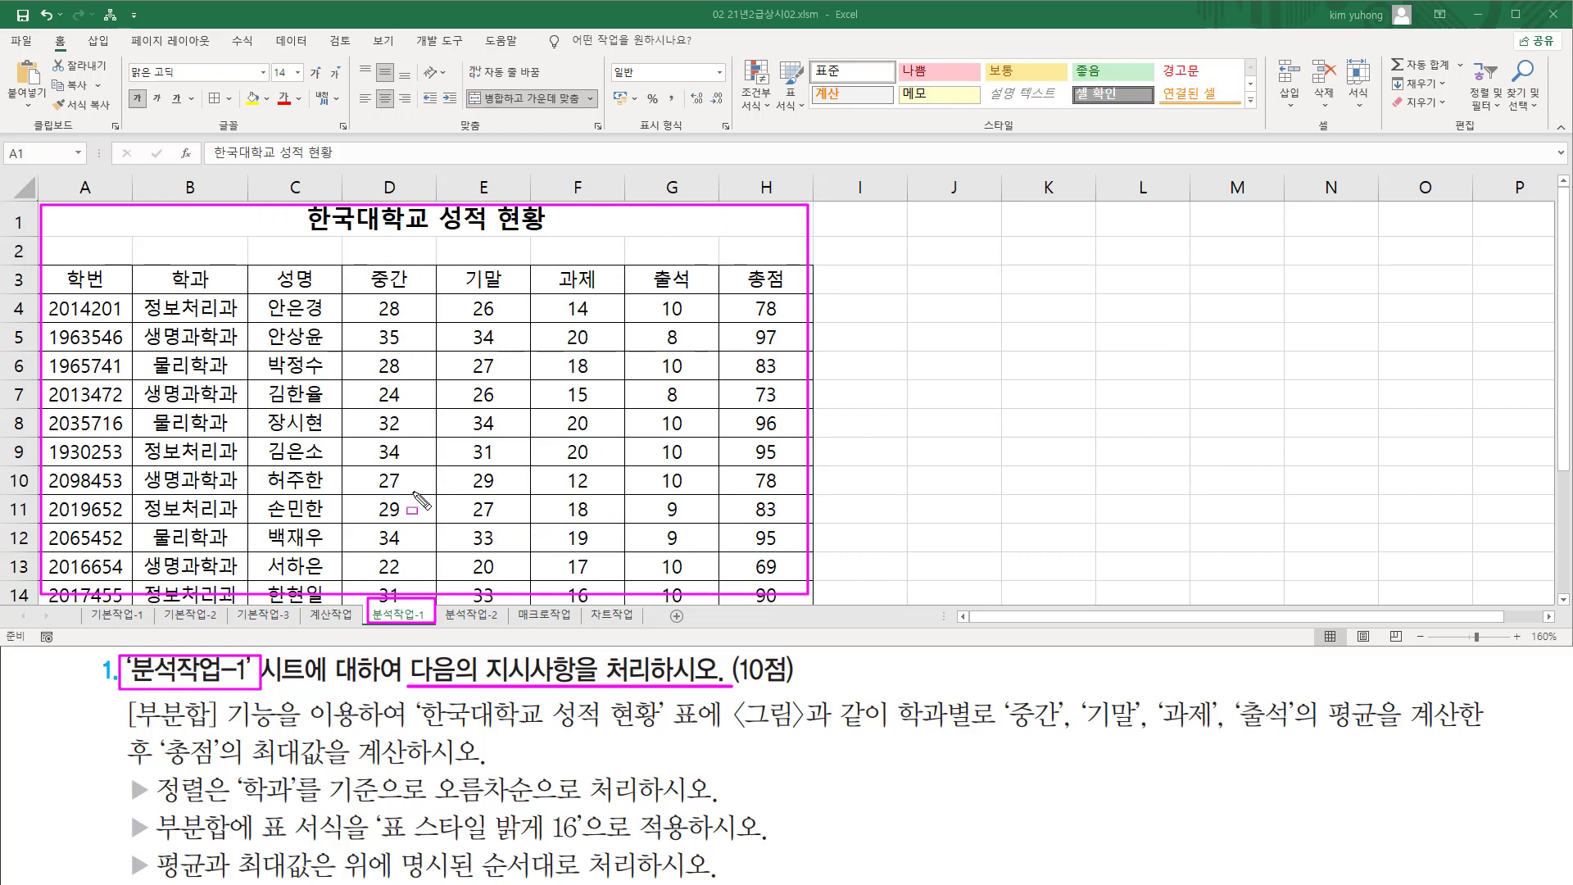
key(e)
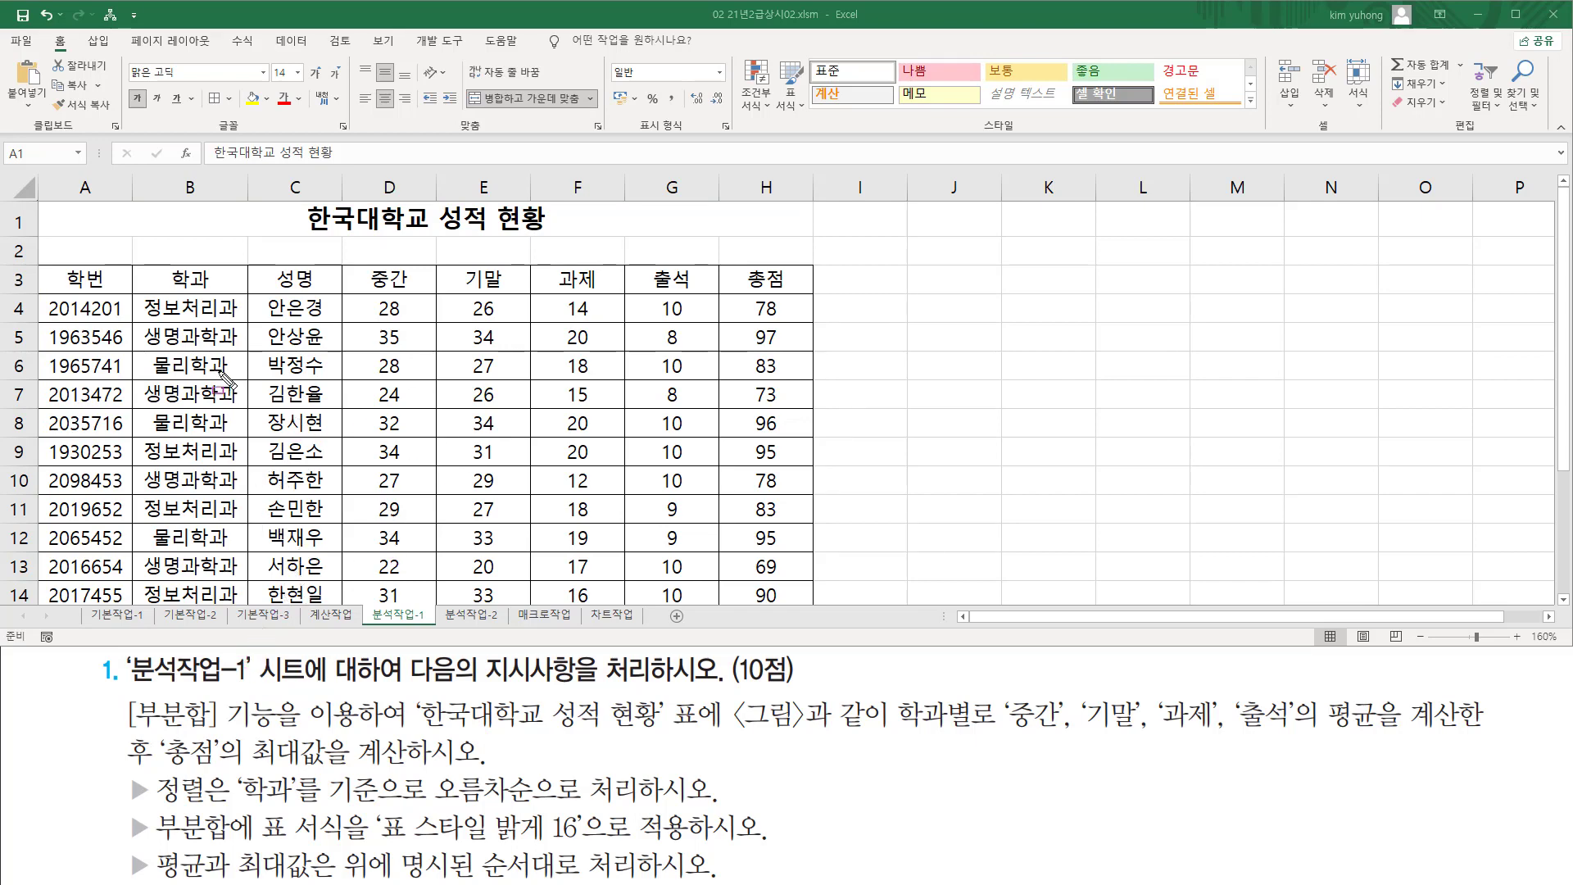
mouse_move(134, 289)
mouse_down()
mouse_move(190, 565)
mouse_move(242, 610)
mouse_up()
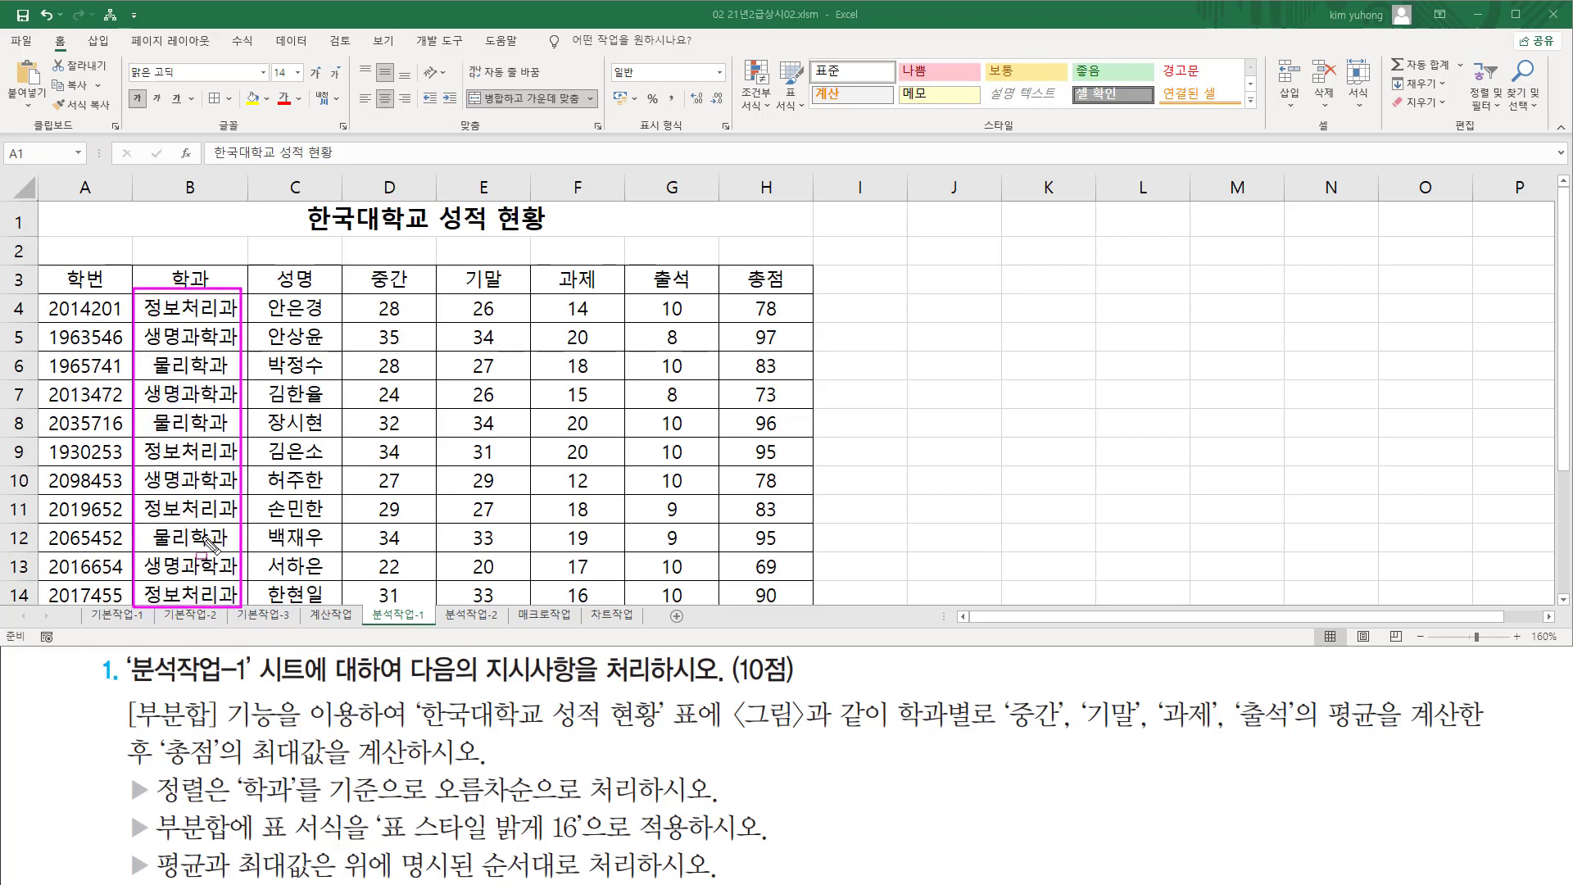
mouse_move(120, 770)
mouse_down()
mouse_move(154, 808)
mouse_move(245, 806)
mouse_move(242, 779)
mouse_move(295, 807)
mouse_up()
drag(427, 804, 649, 806)
key(Escape)
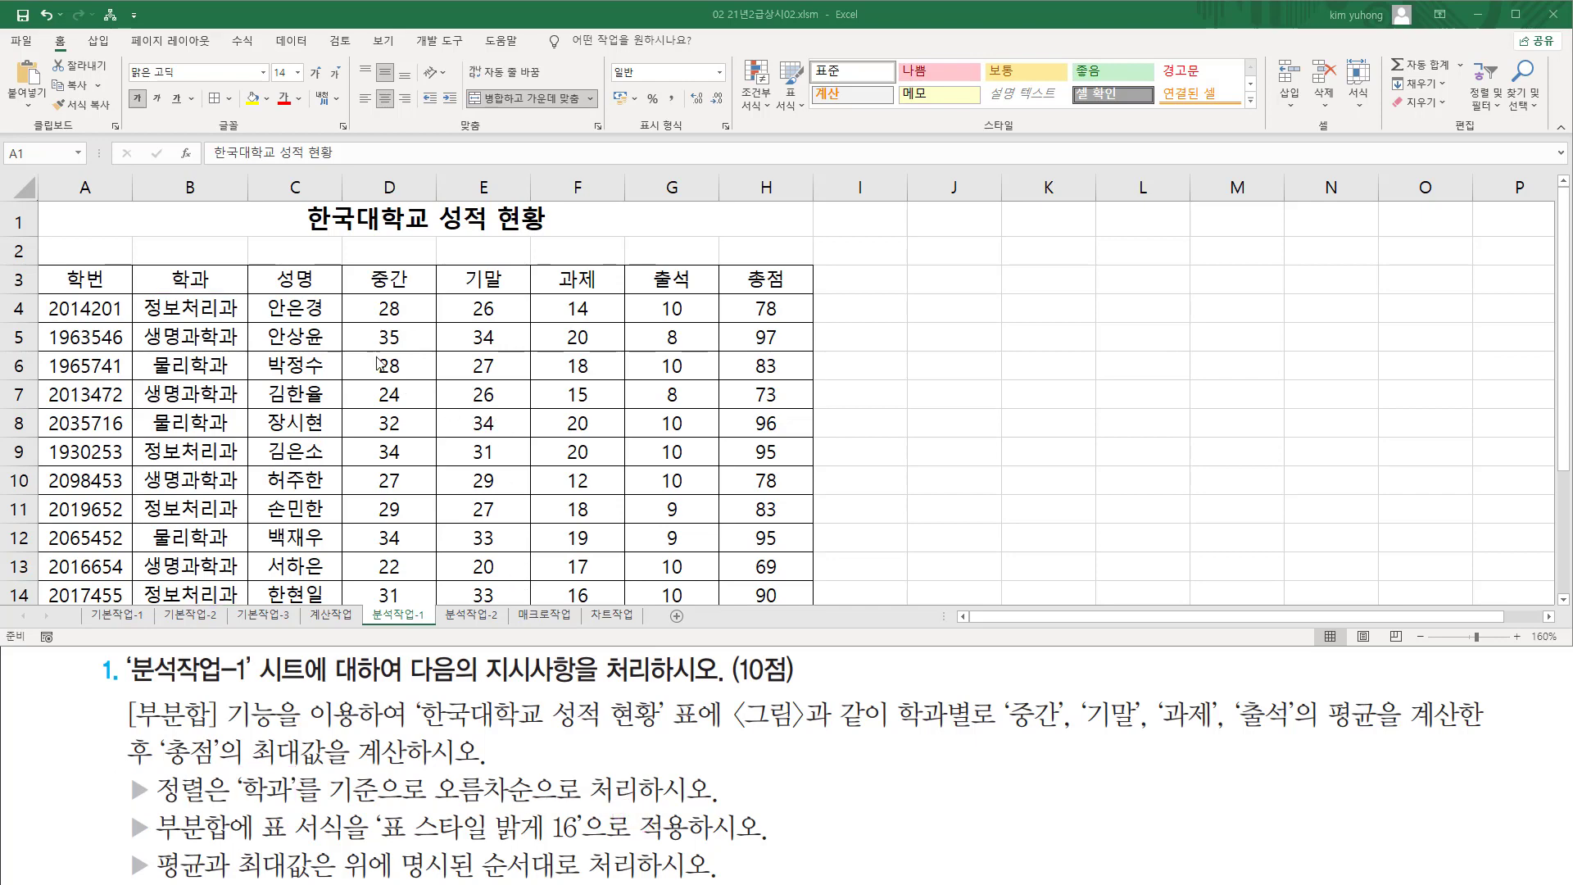
Sort the 한국대학교 성적 현황 table by 학과 in ascending order (오름차순)
click(491, 369)
click(554, 413)
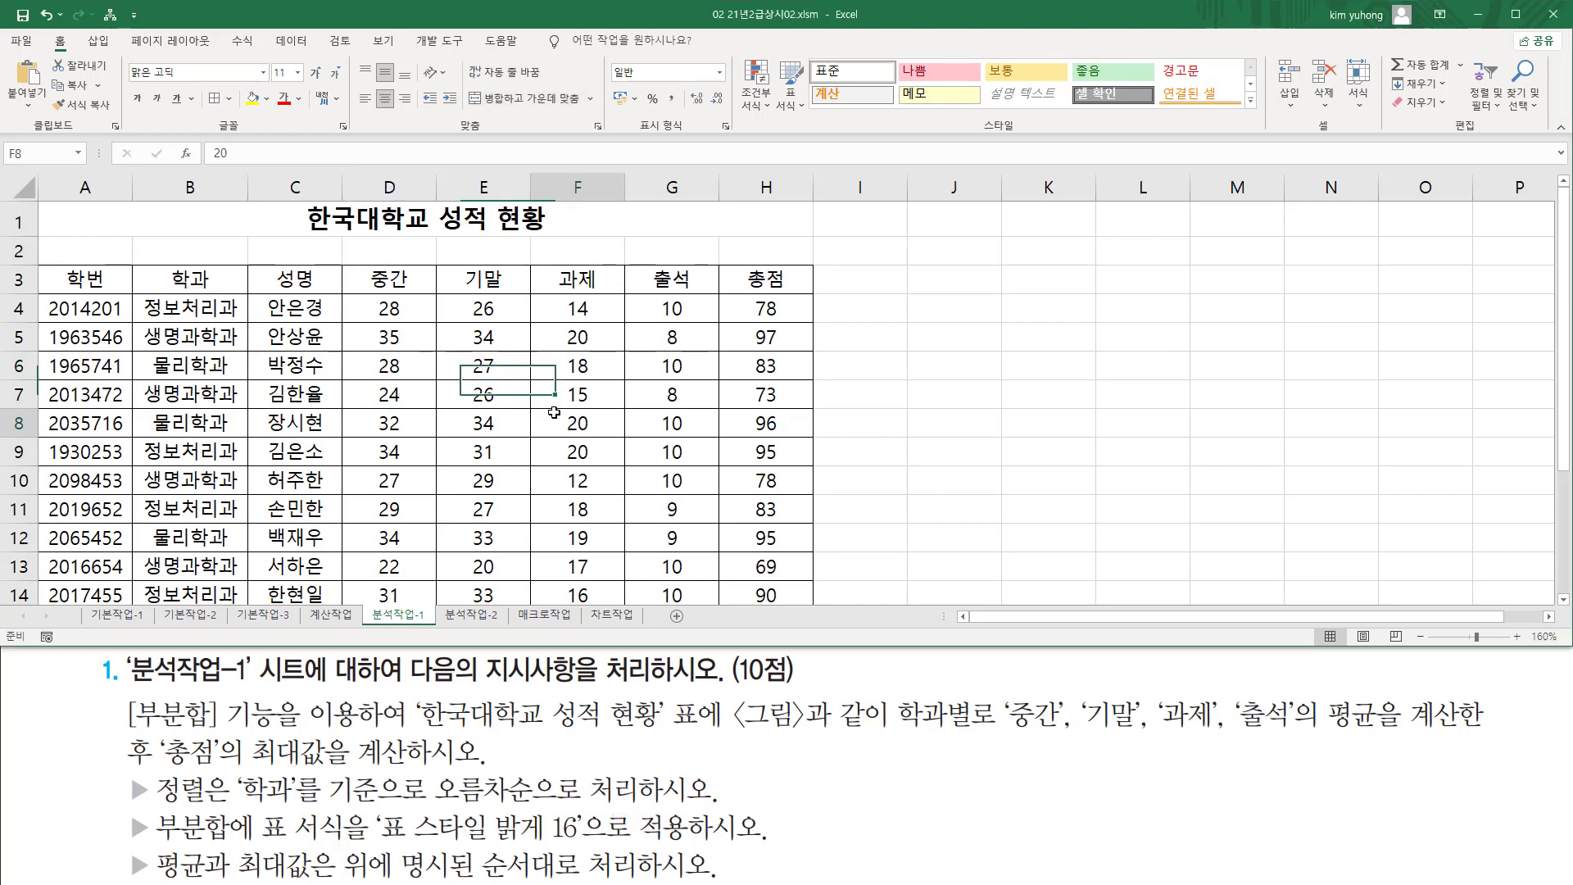
click(441, 456)
click(403, 357)
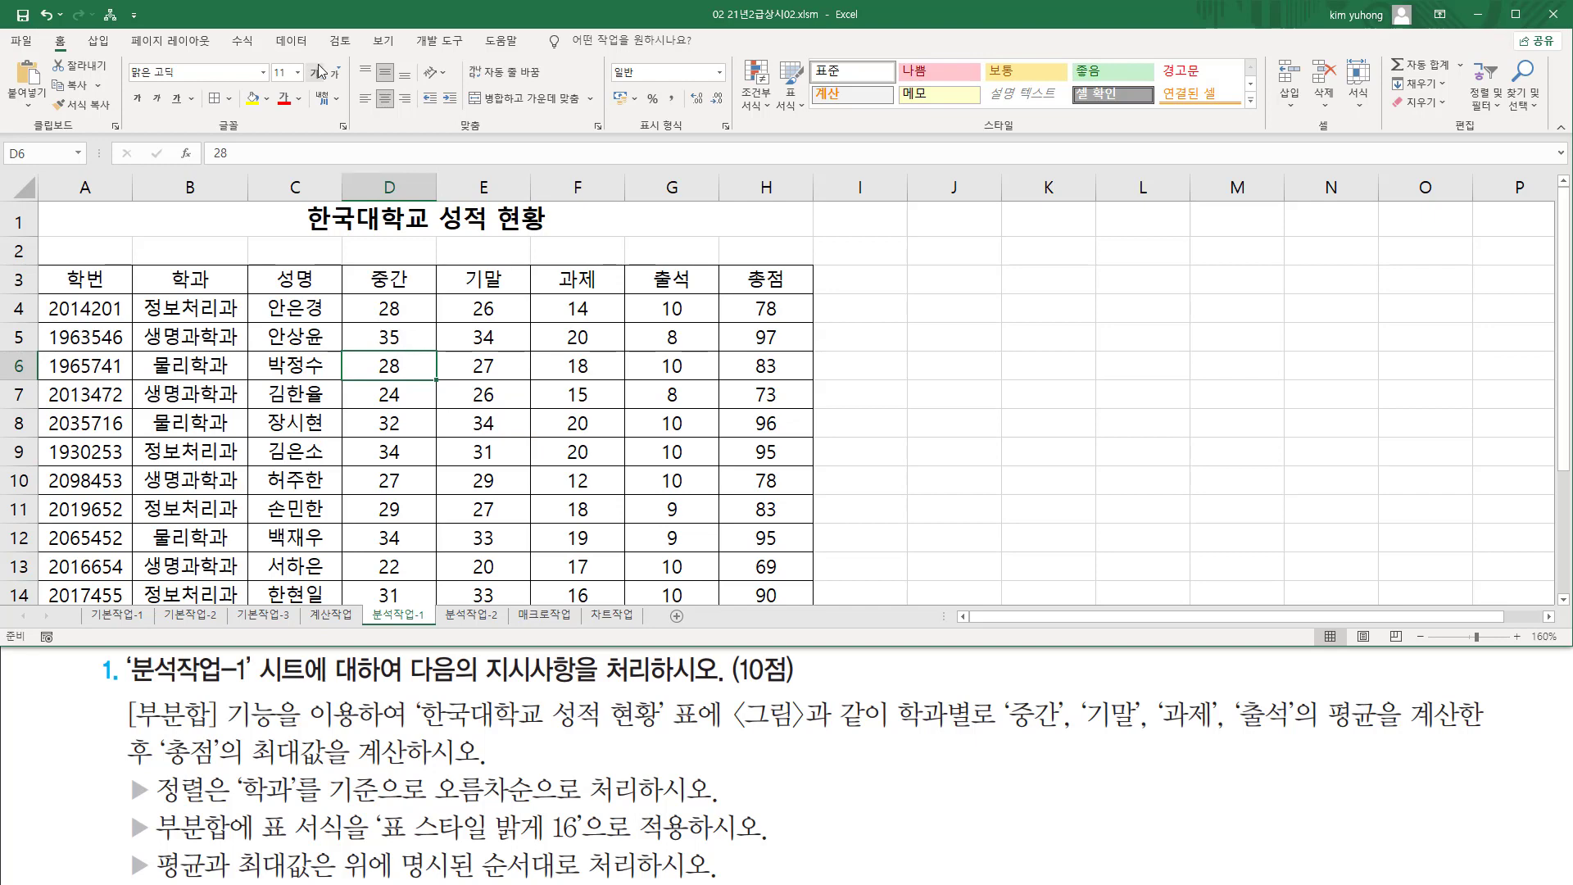
click(292, 41)
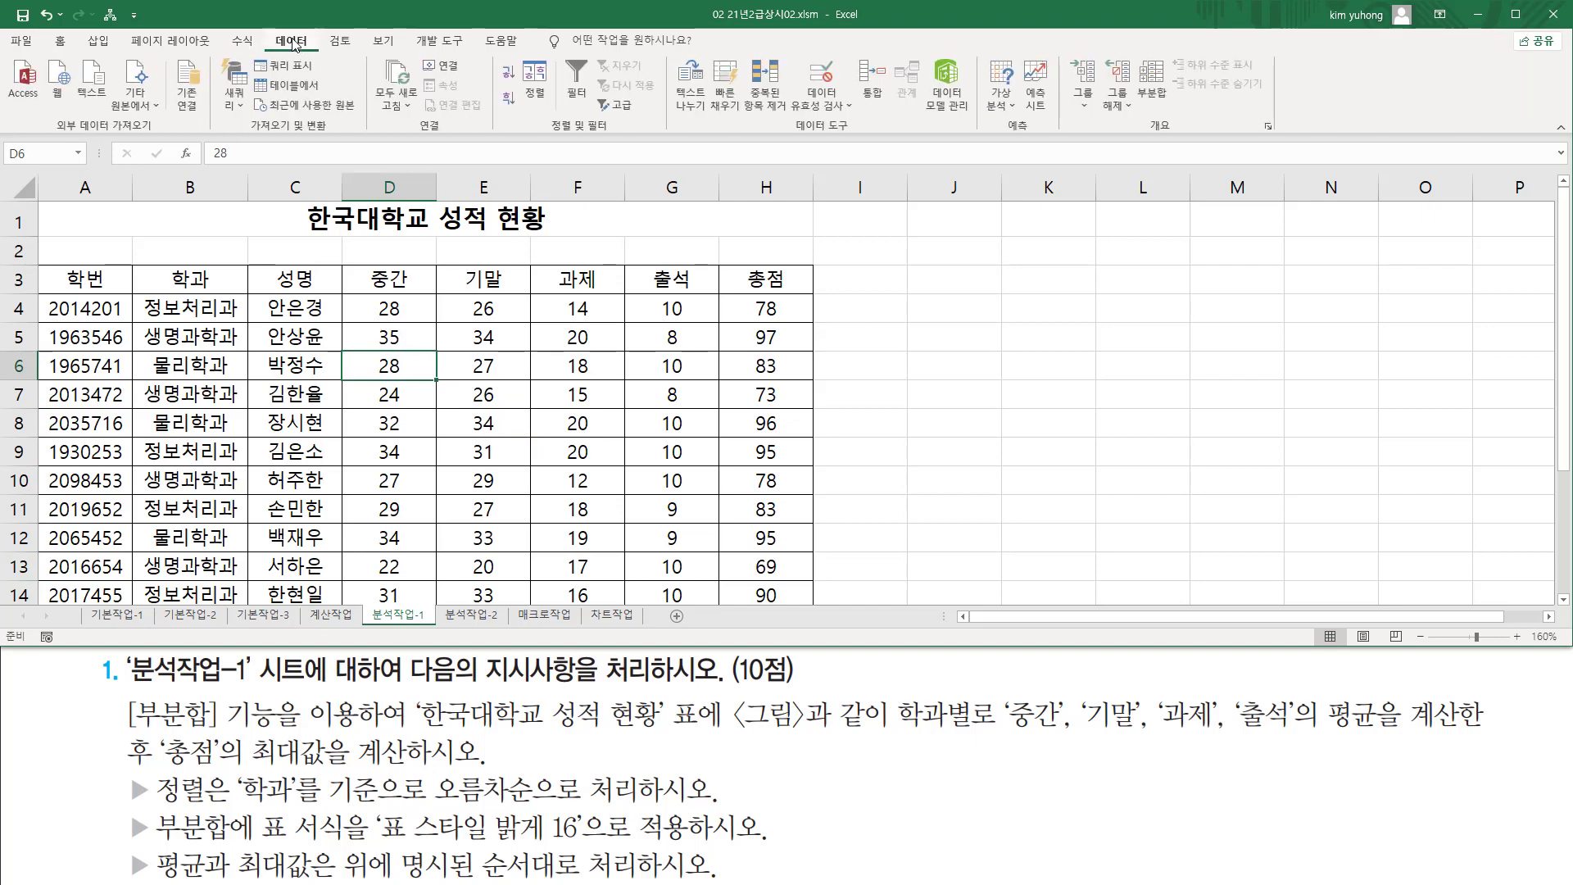
click(537, 95)
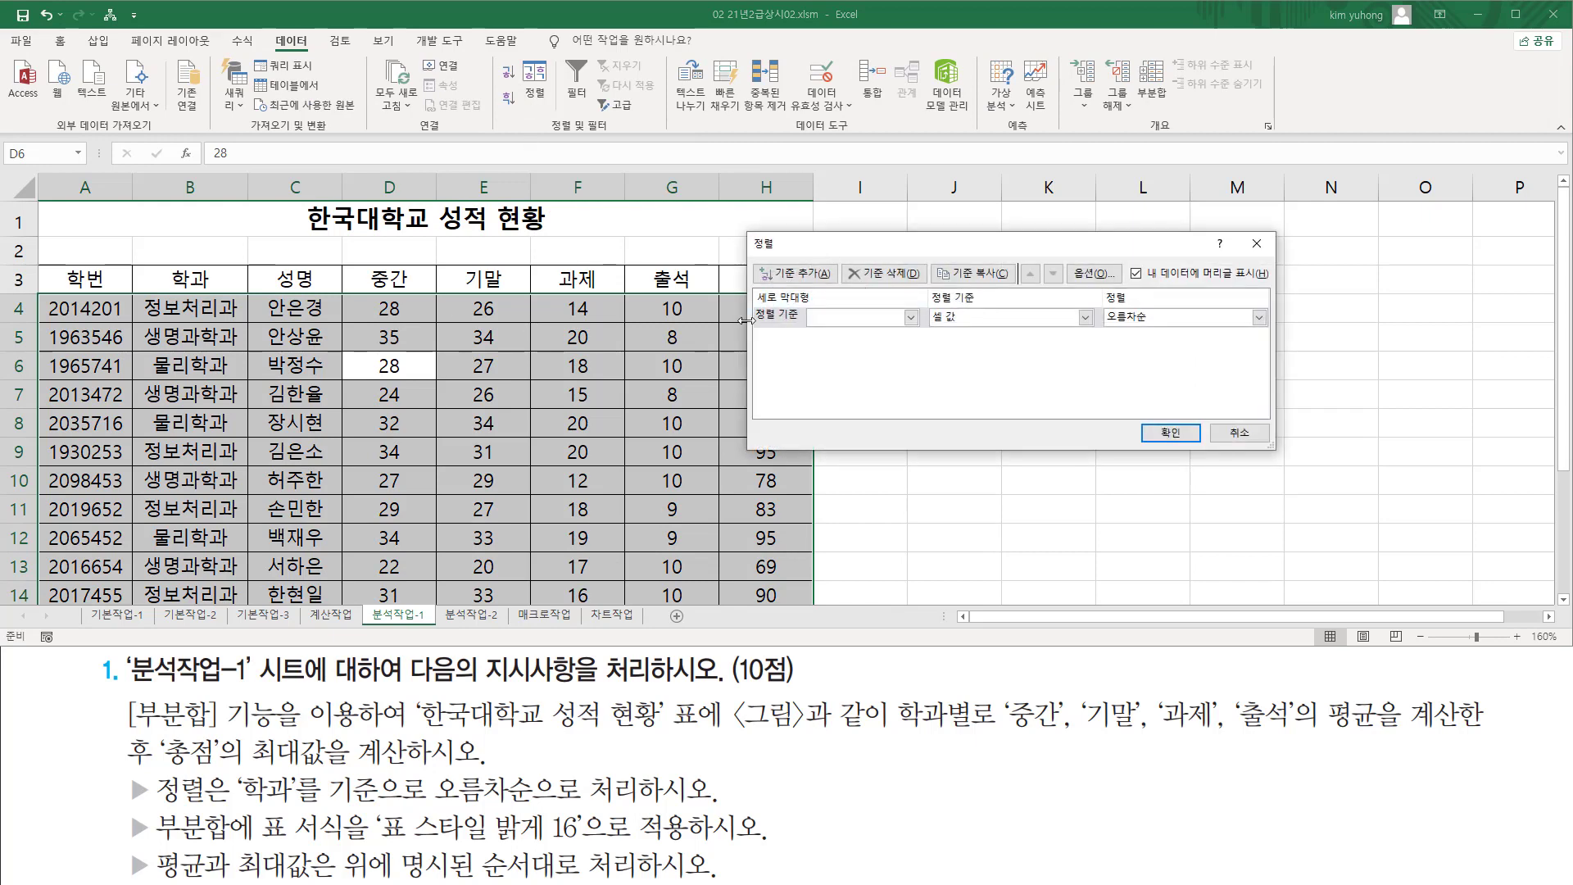
click(893, 321)
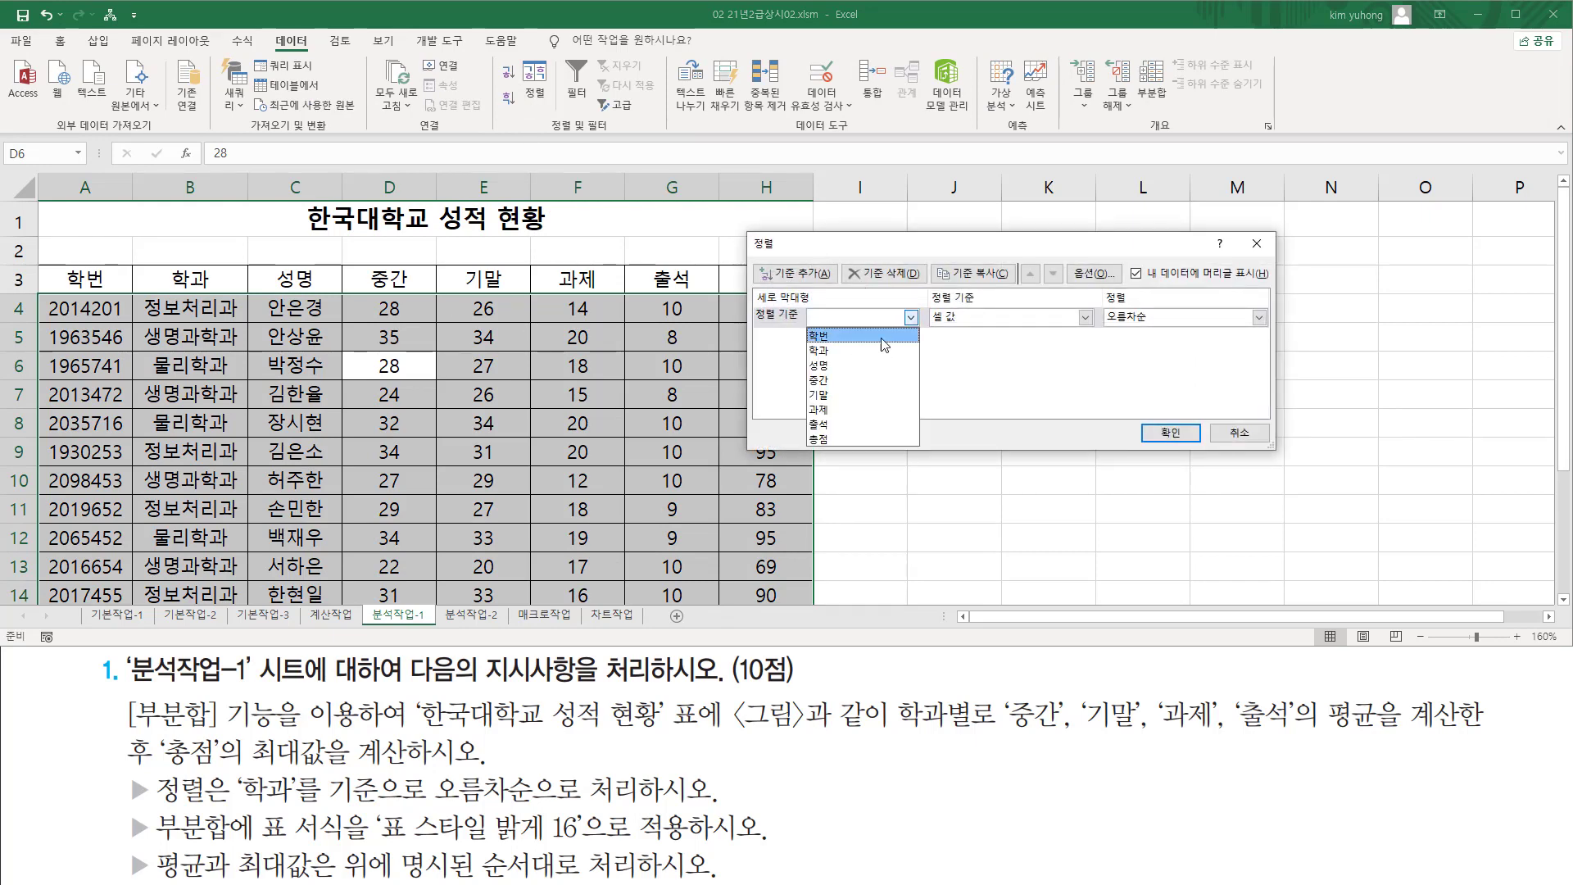
click(836, 352)
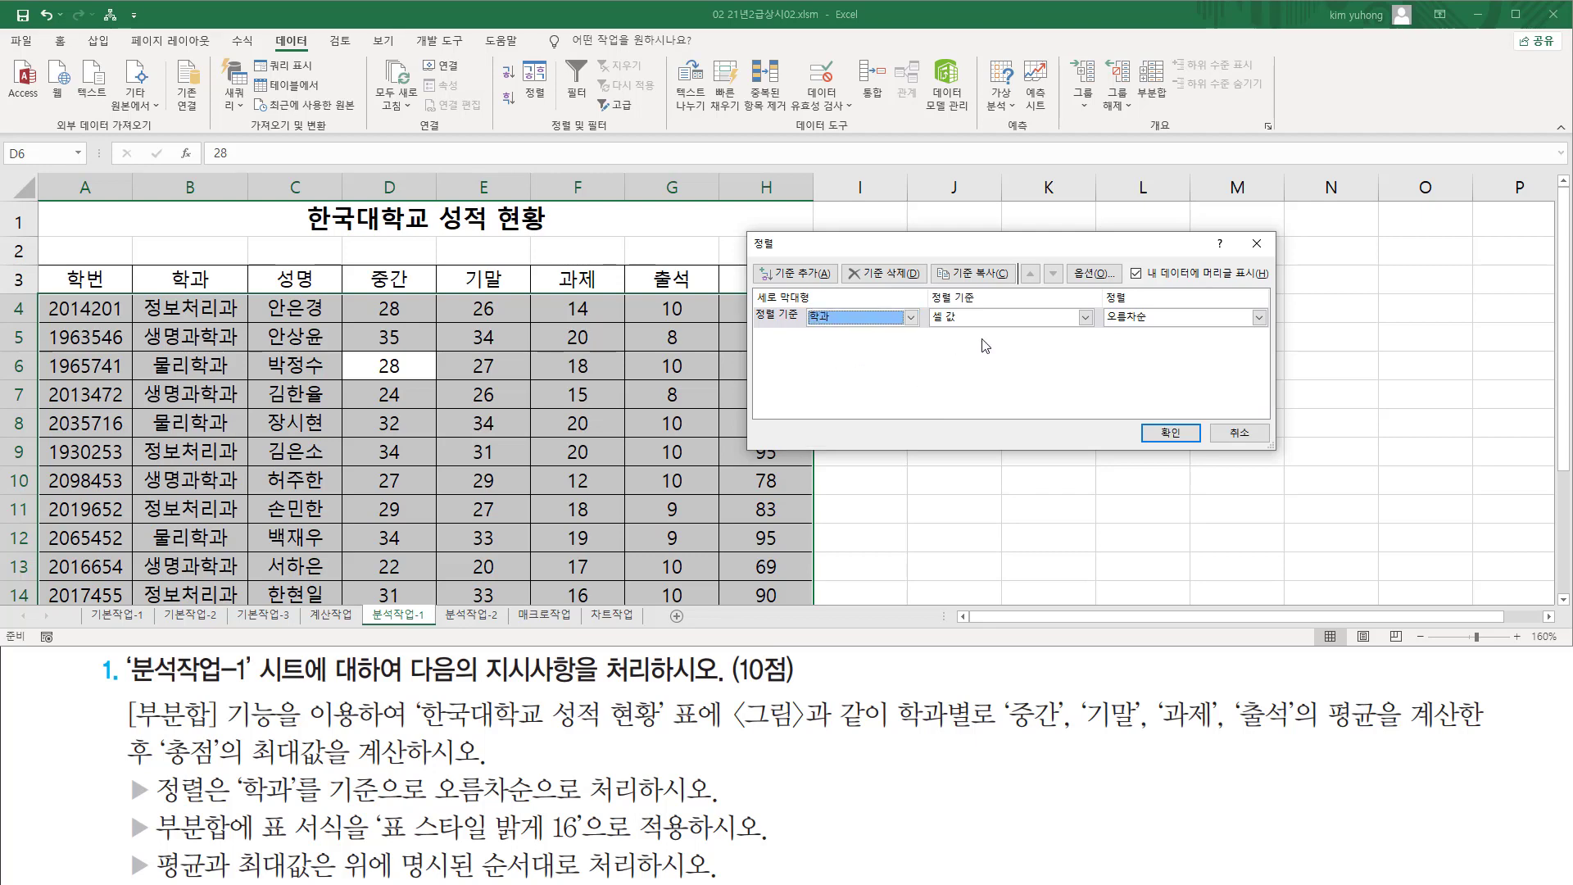
drag(1103, 306, 1161, 332)
drag(805, 306, 847, 332)
drag(1146, 414, 1188, 449)
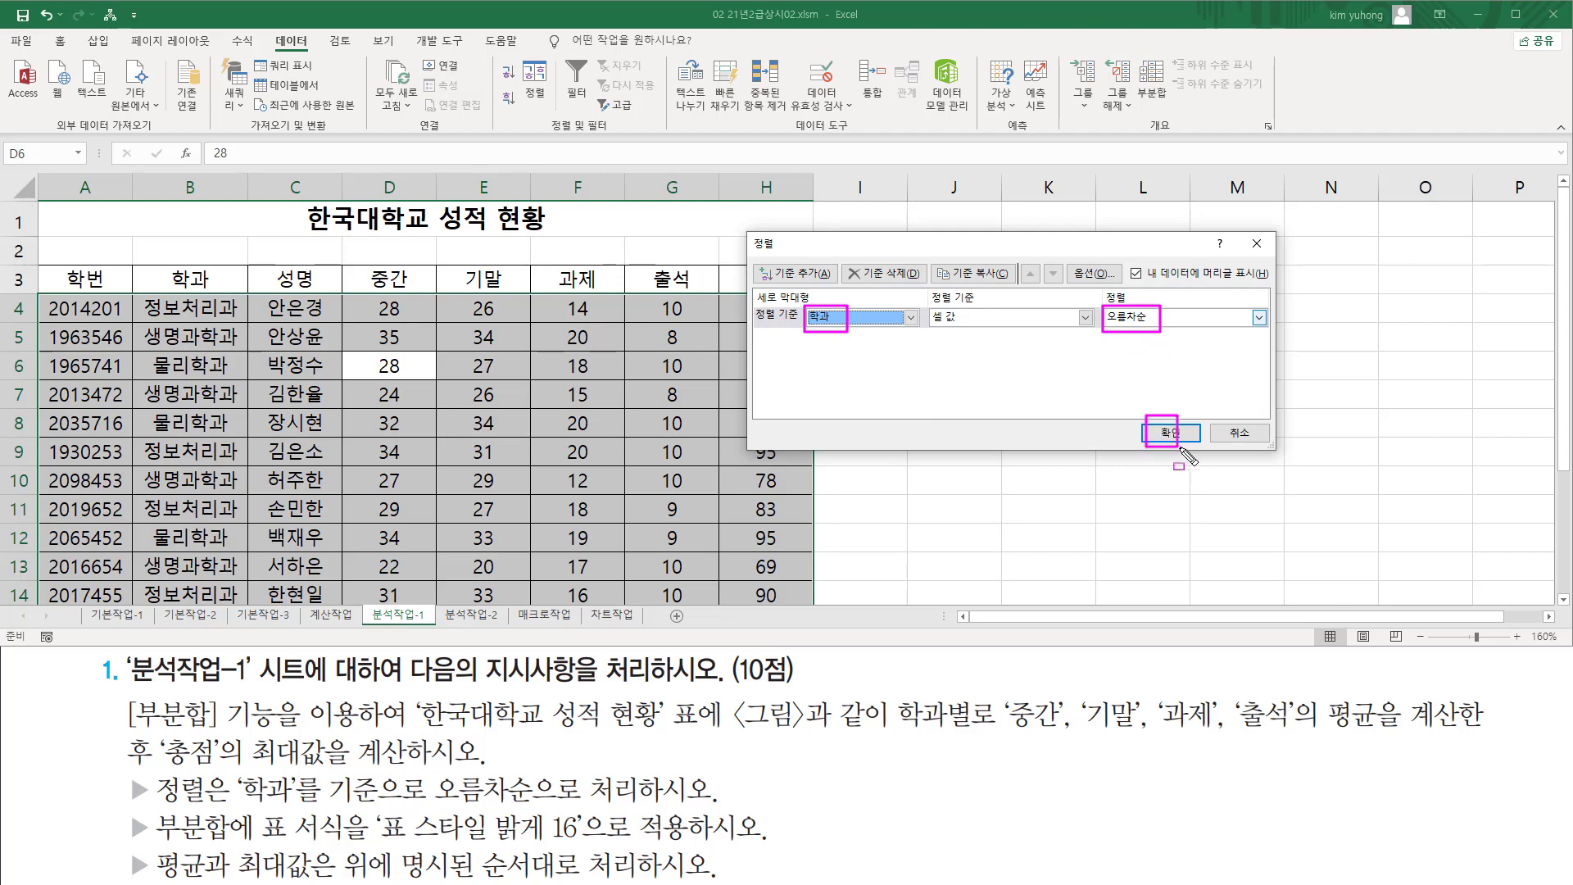
click(1172, 432)
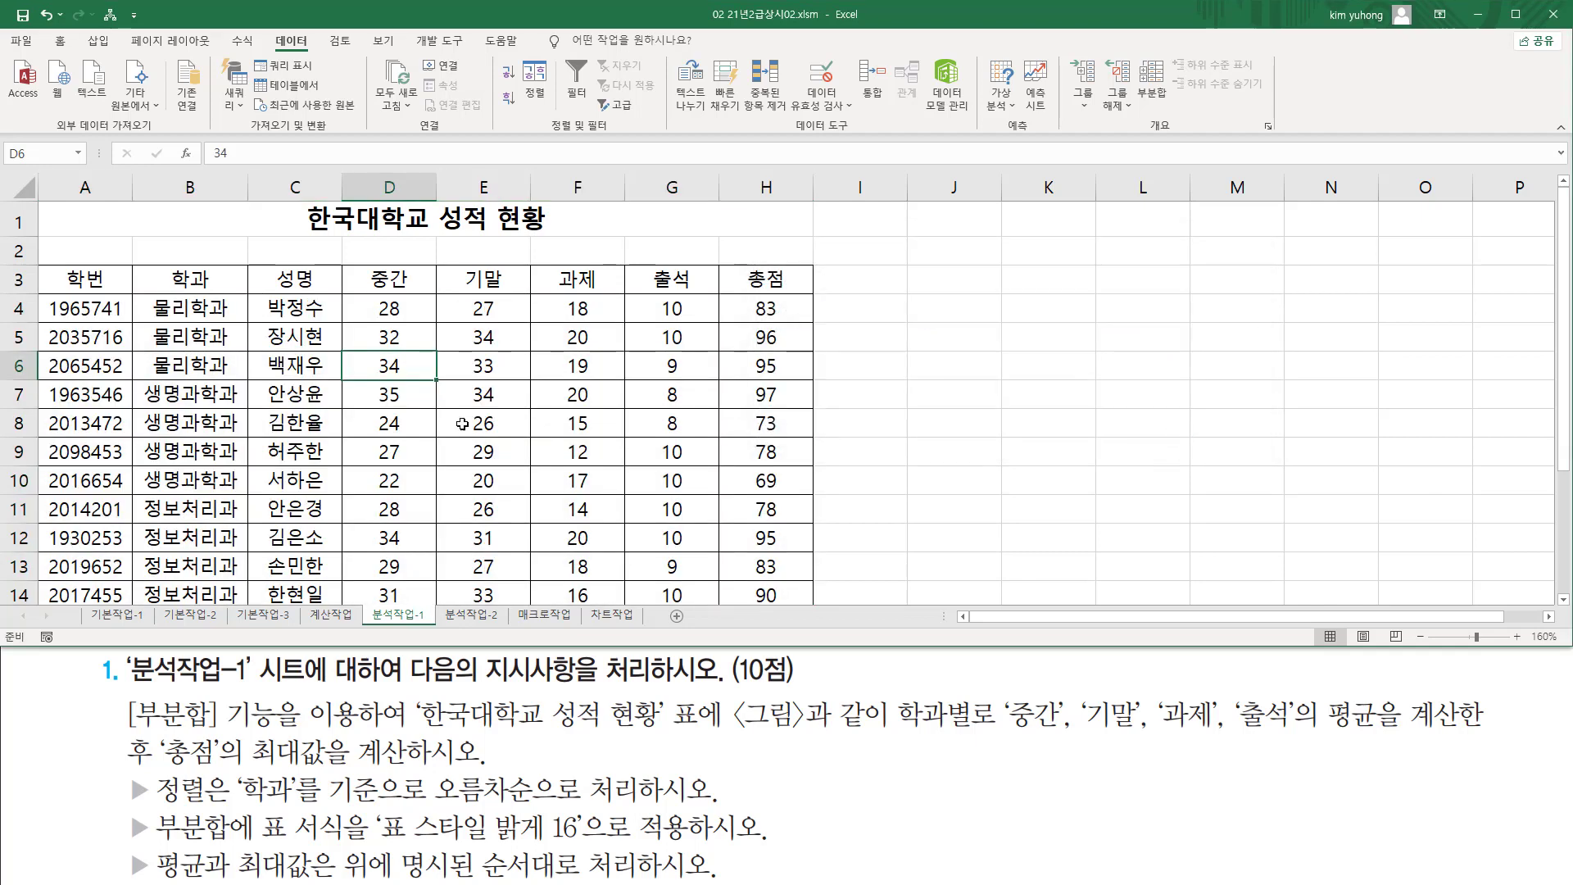
drag(148, 297, 249, 375)
mouse_move(138, 380)
mouse_down()
mouse_move(167, 438)
mouse_move(243, 488)
mouse_up()
mouse_move(137, 496)
mouse_down()
mouse_move(201, 592)
mouse_move(239, 606)
mouse_up()
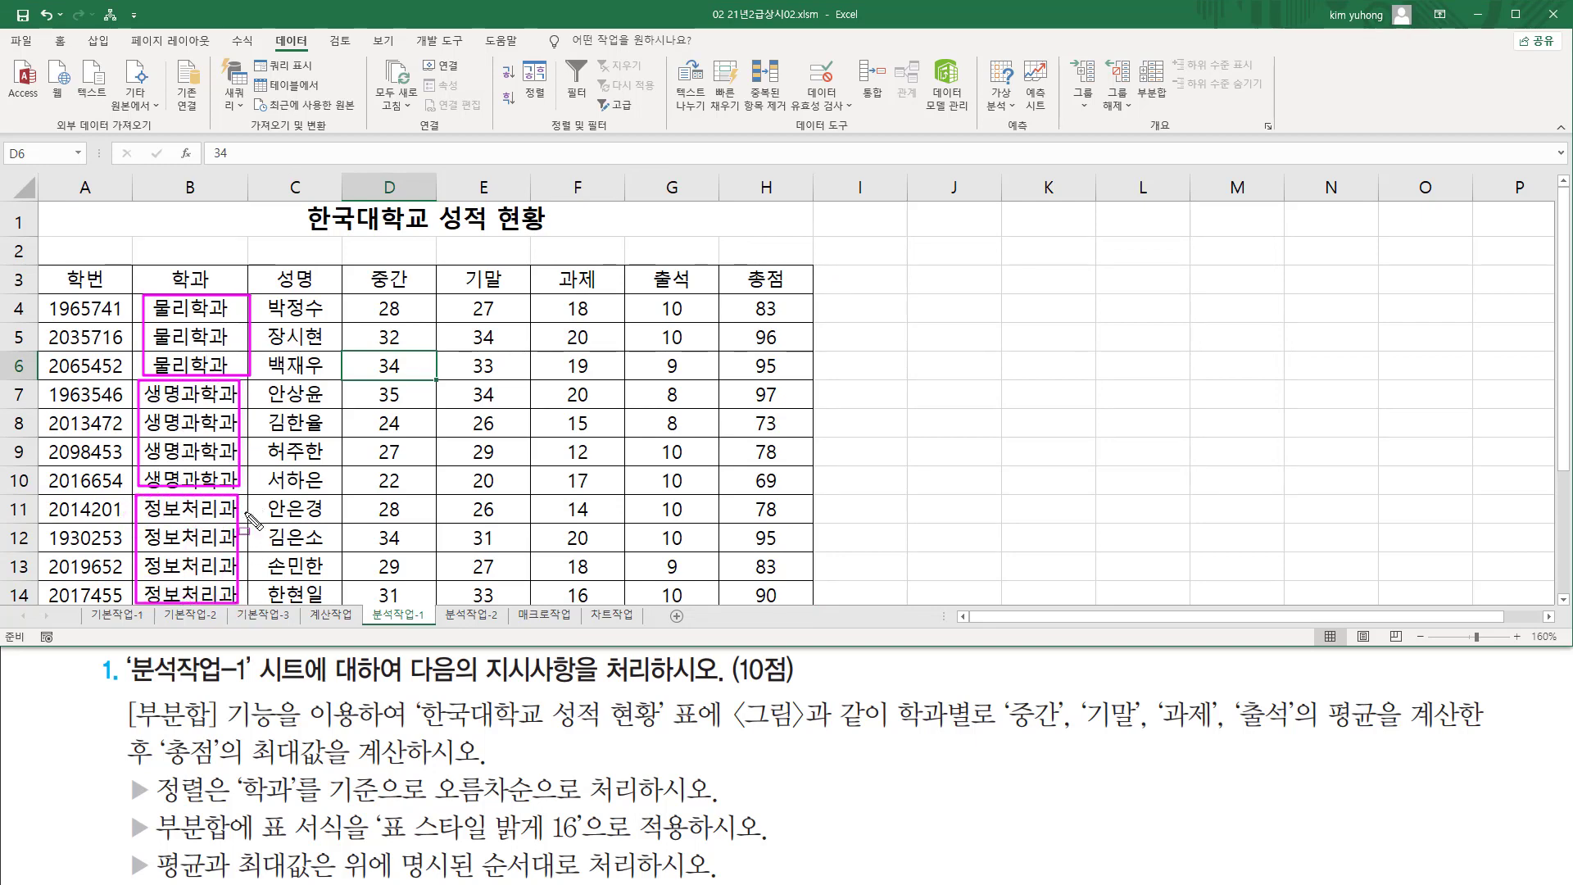
key(Escape)
Start a Subtotal (부분합) on the sorted score table with 학과 as the grouping field
click(569, 375)
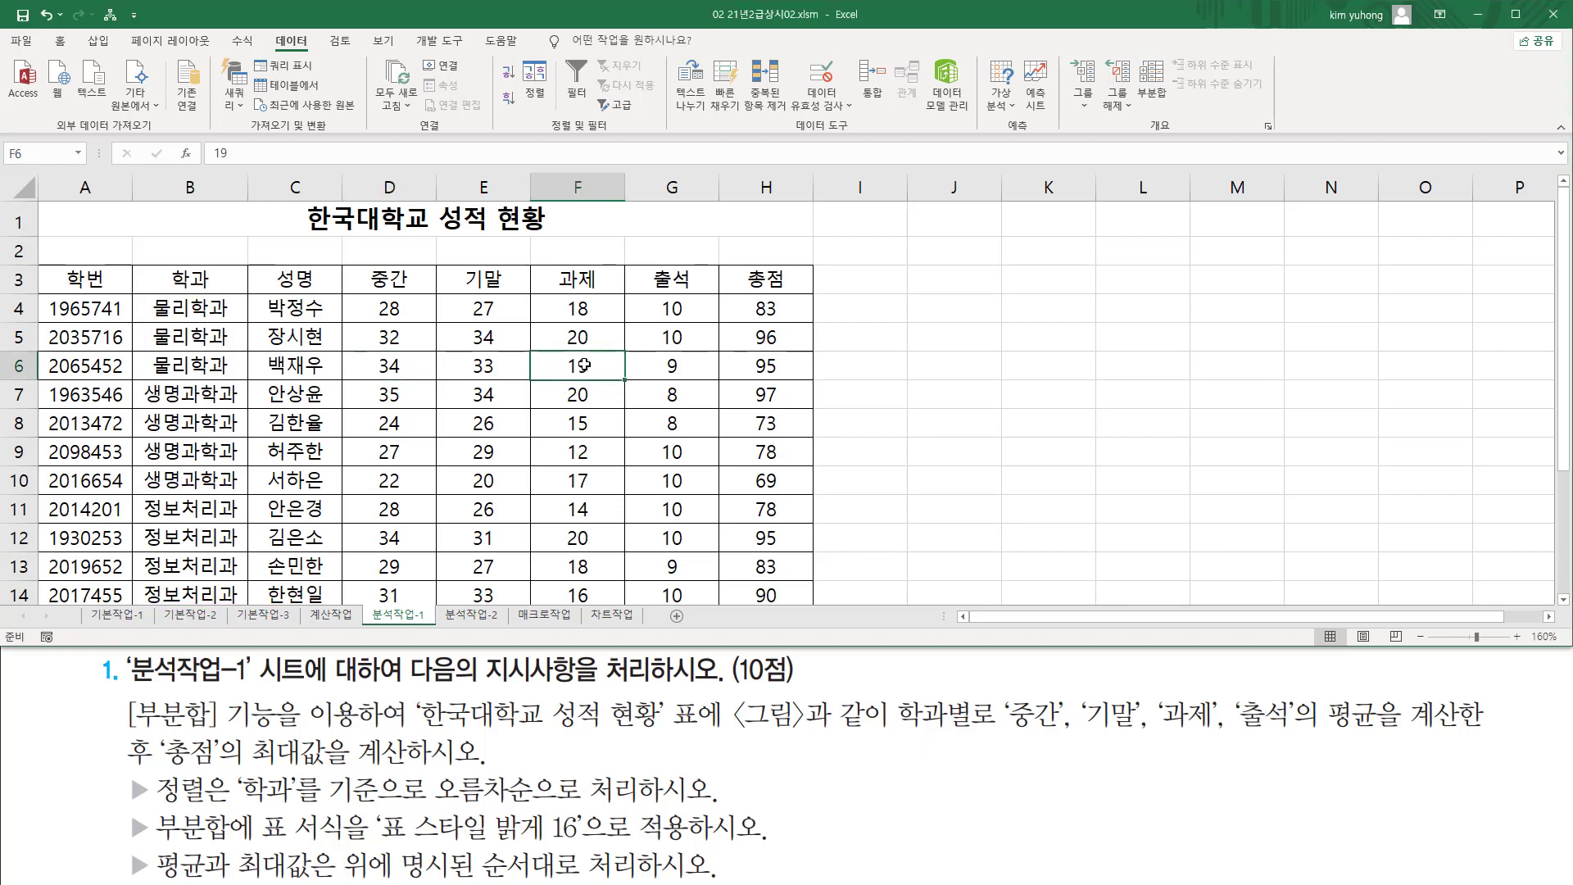
key(ctrl+2)
drag(264, 27, 317, 54)
mouse_move(1135, 46)
mouse_down()
mouse_move(1172, 121)
mouse_move(1190, 124)
mouse_up()
key(Escape)
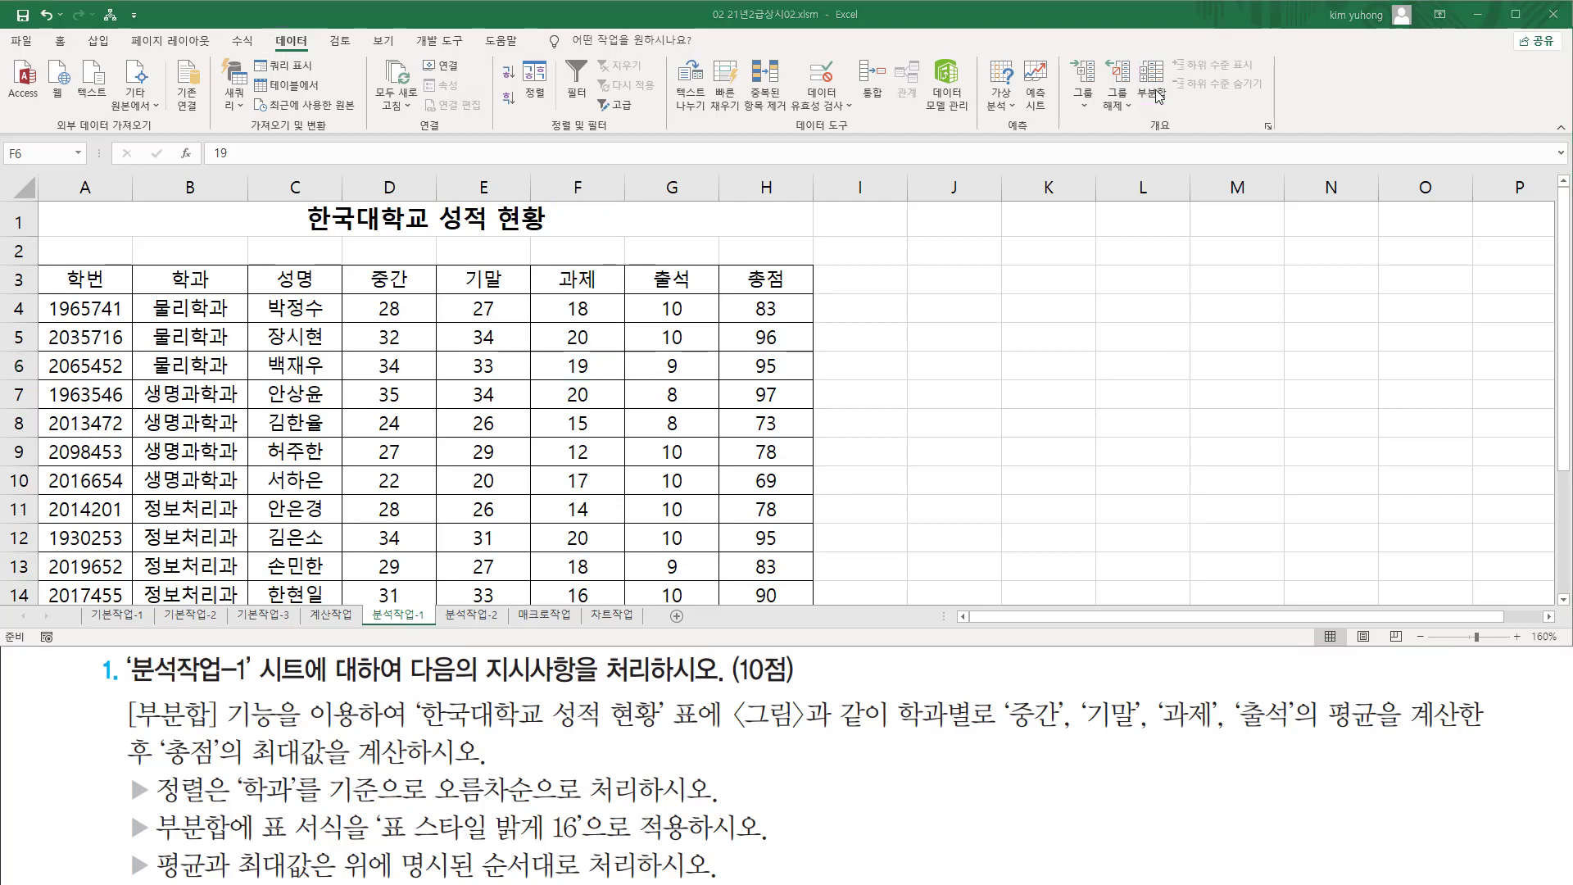
click(1152, 86)
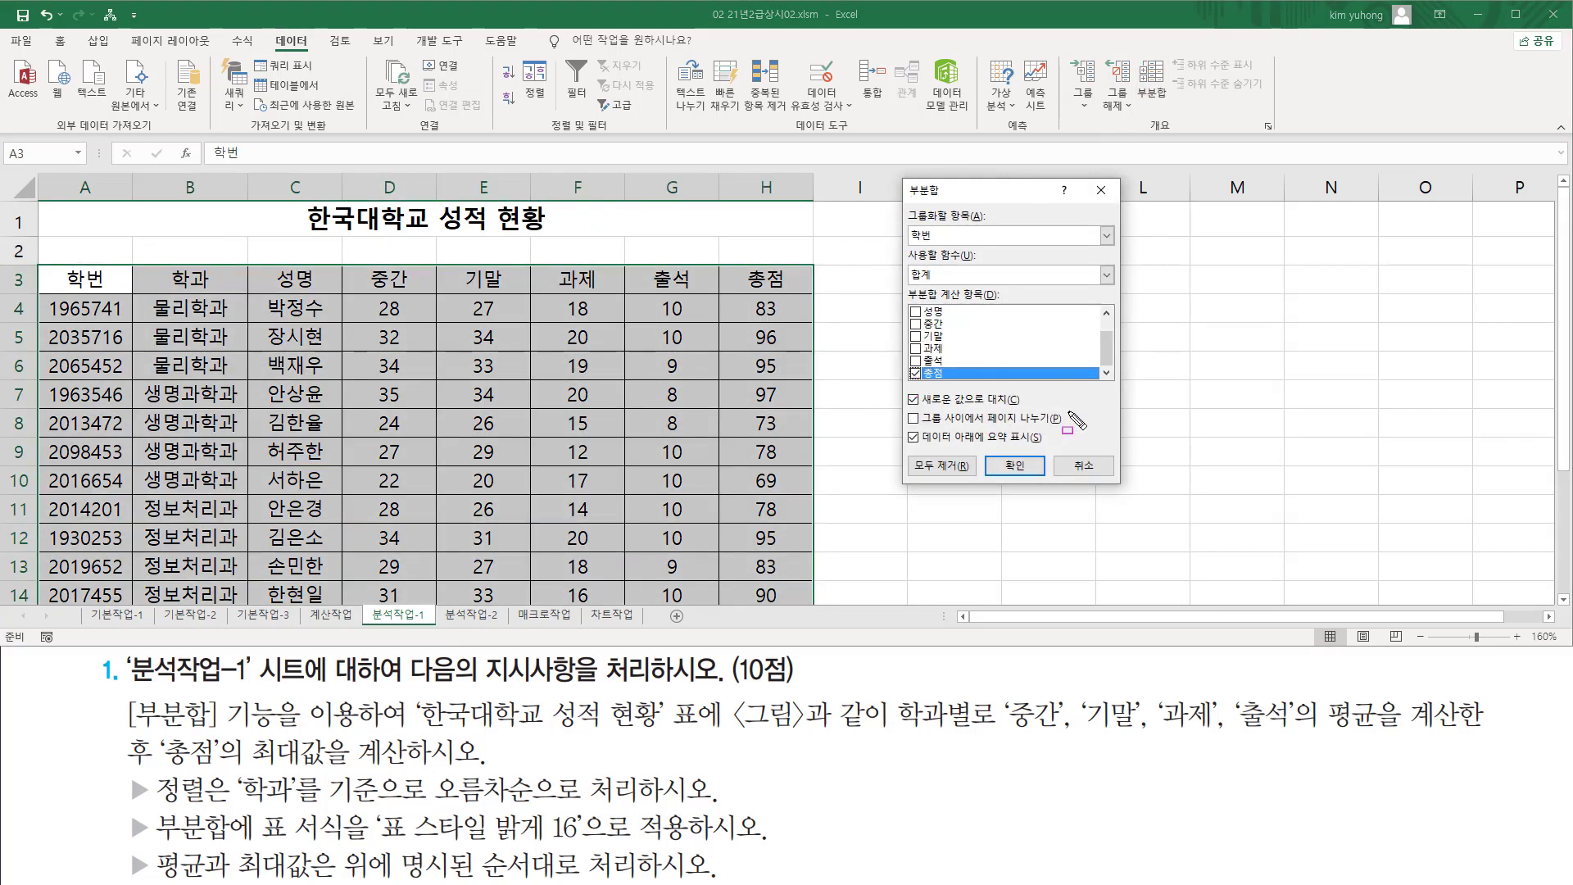
drag(906, 202, 1001, 244)
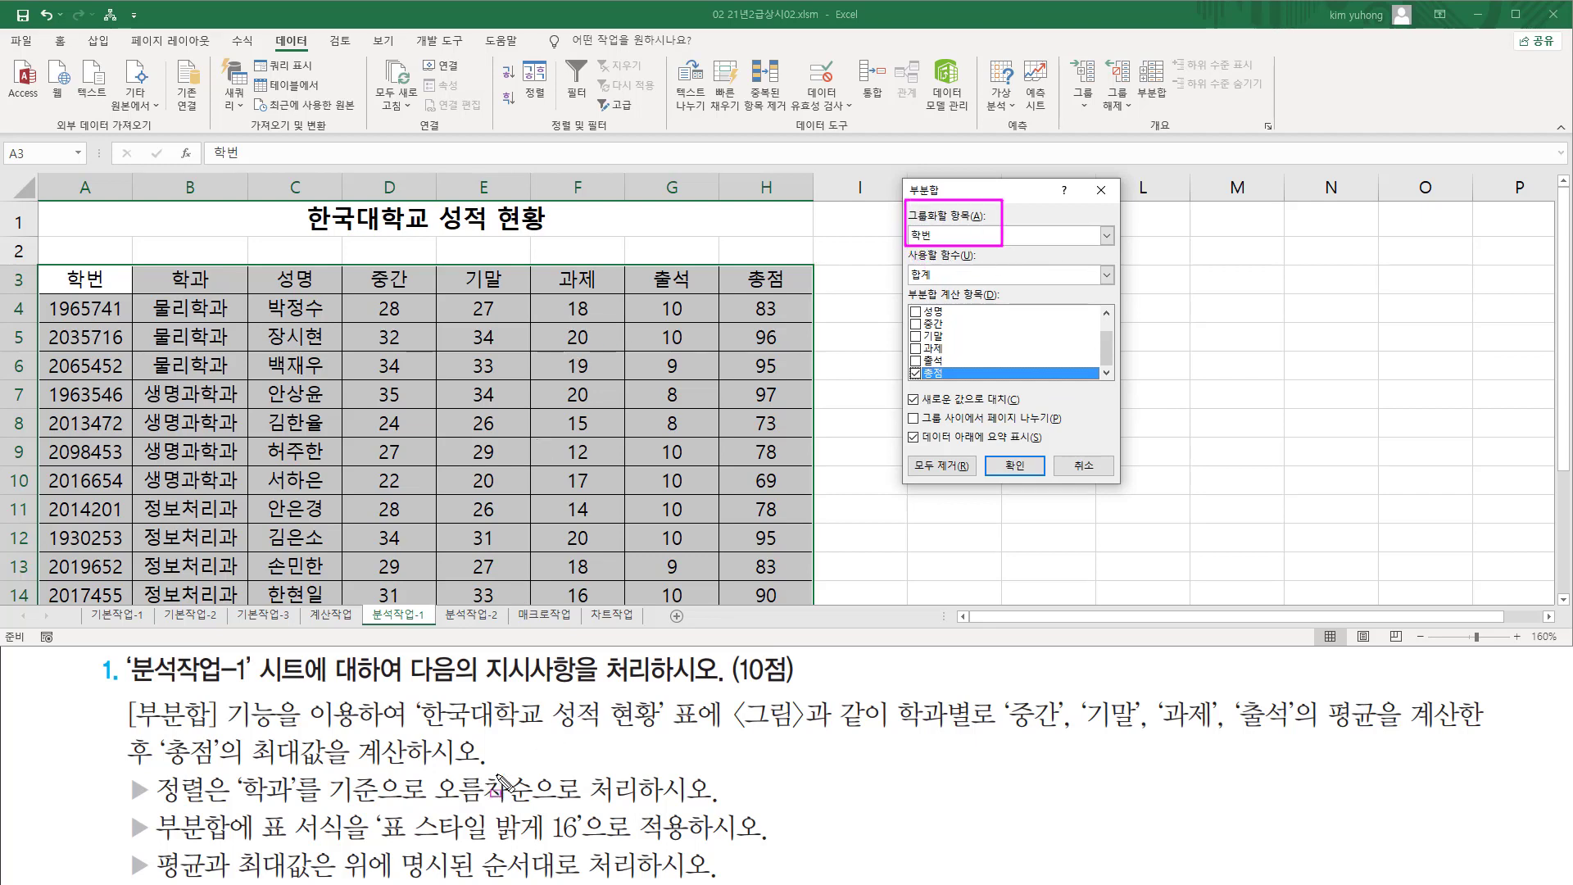
click(996, 235)
click(996, 264)
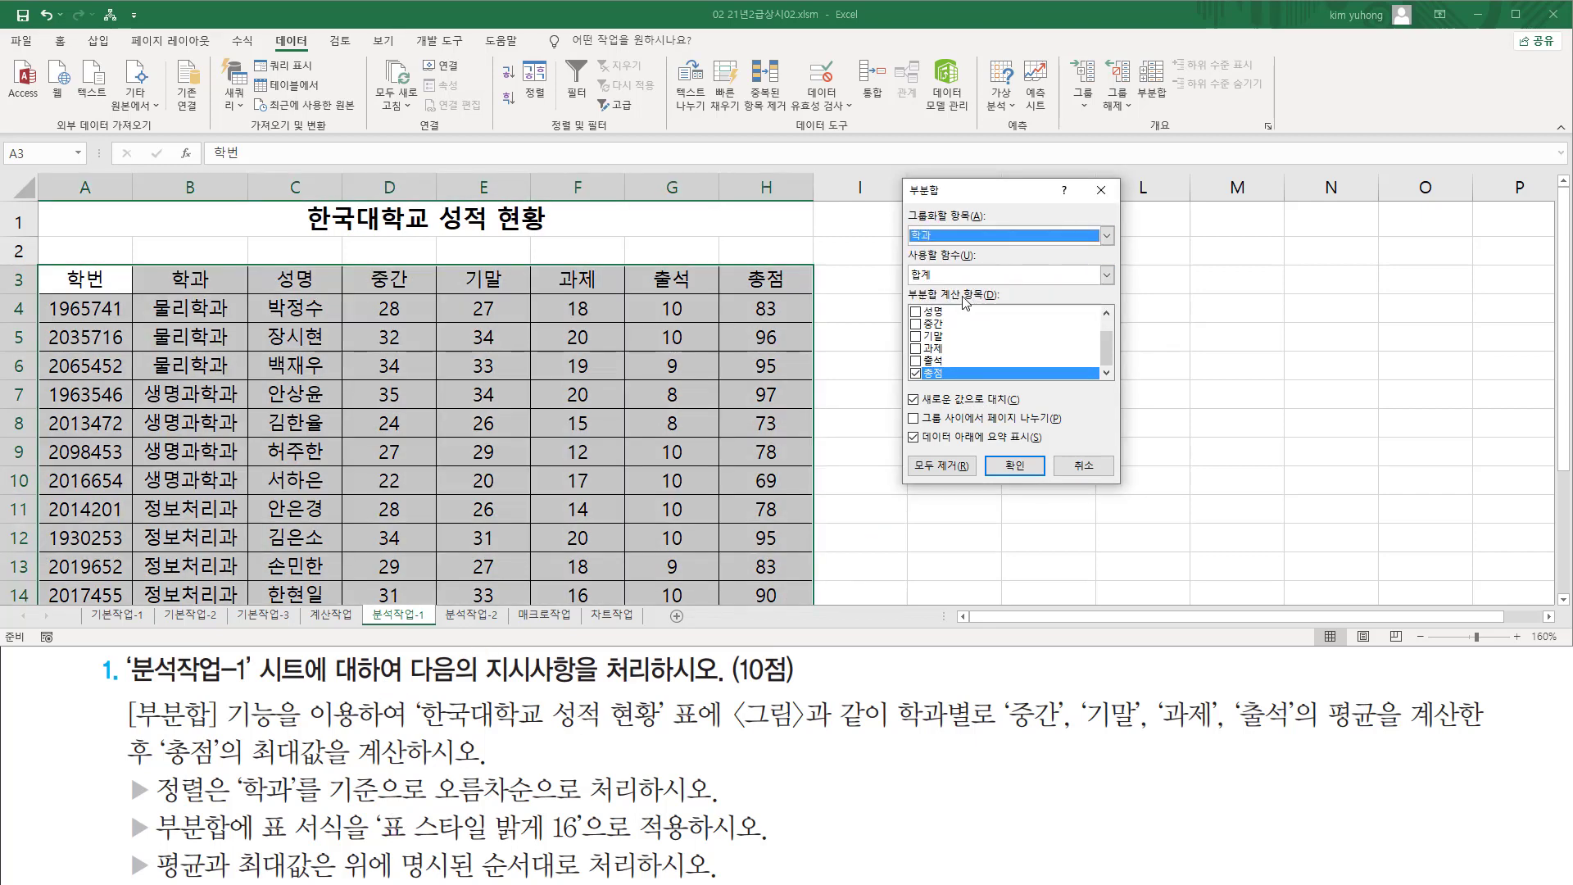
Set the subtotal function to 평균
key(ctrl+2)
mouse_move(905, 243)
mouse_down()
mouse_move(950, 283)
mouse_move(986, 286)
mouse_up()
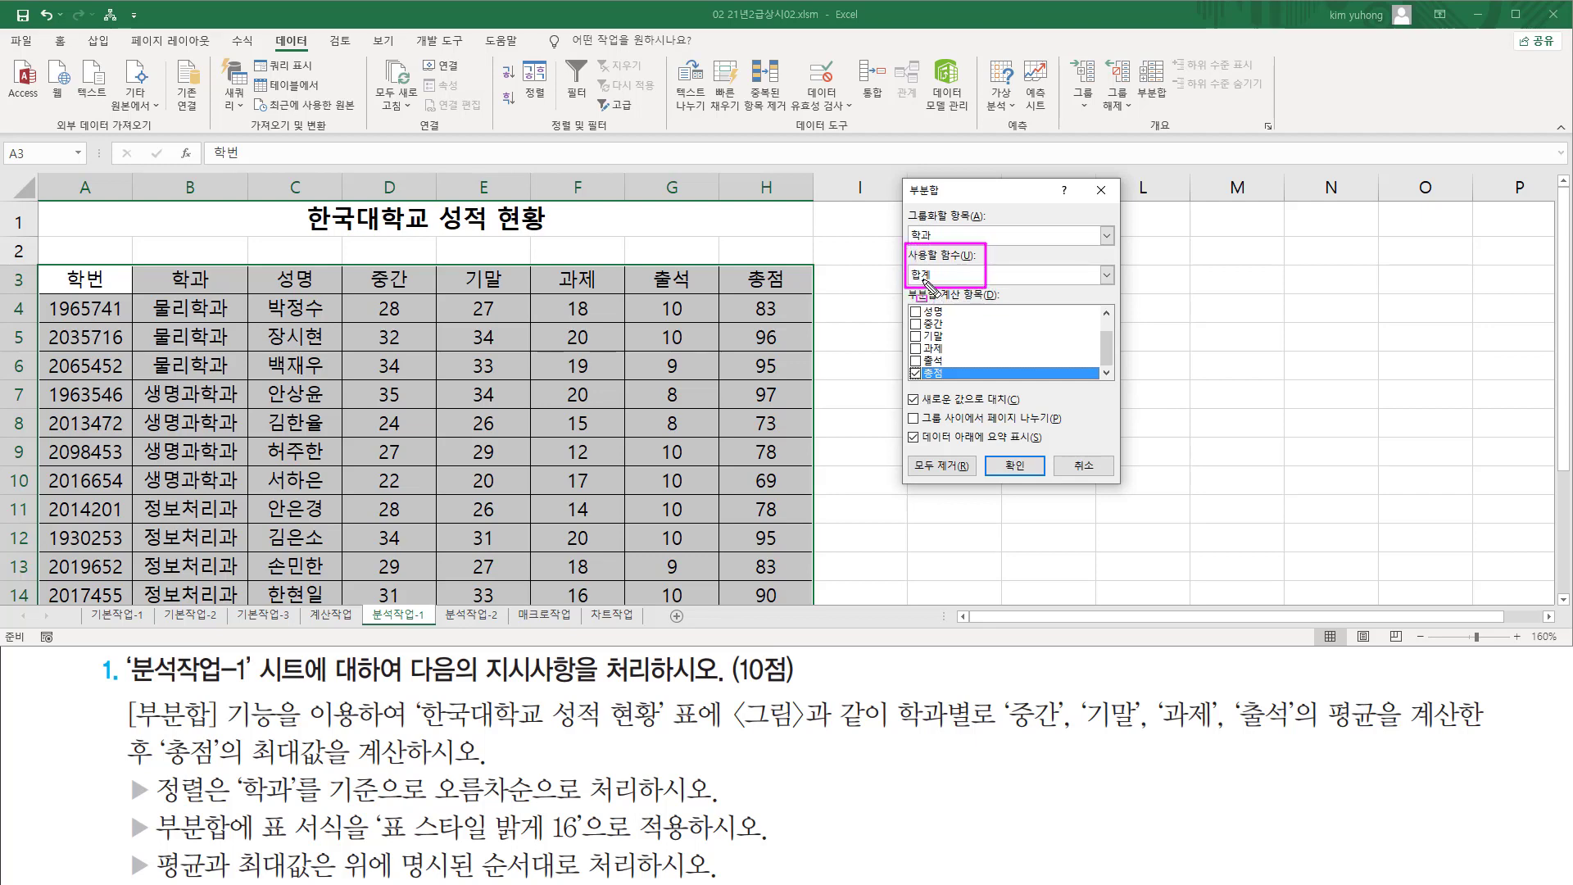
drag(1004, 735, 1376, 747)
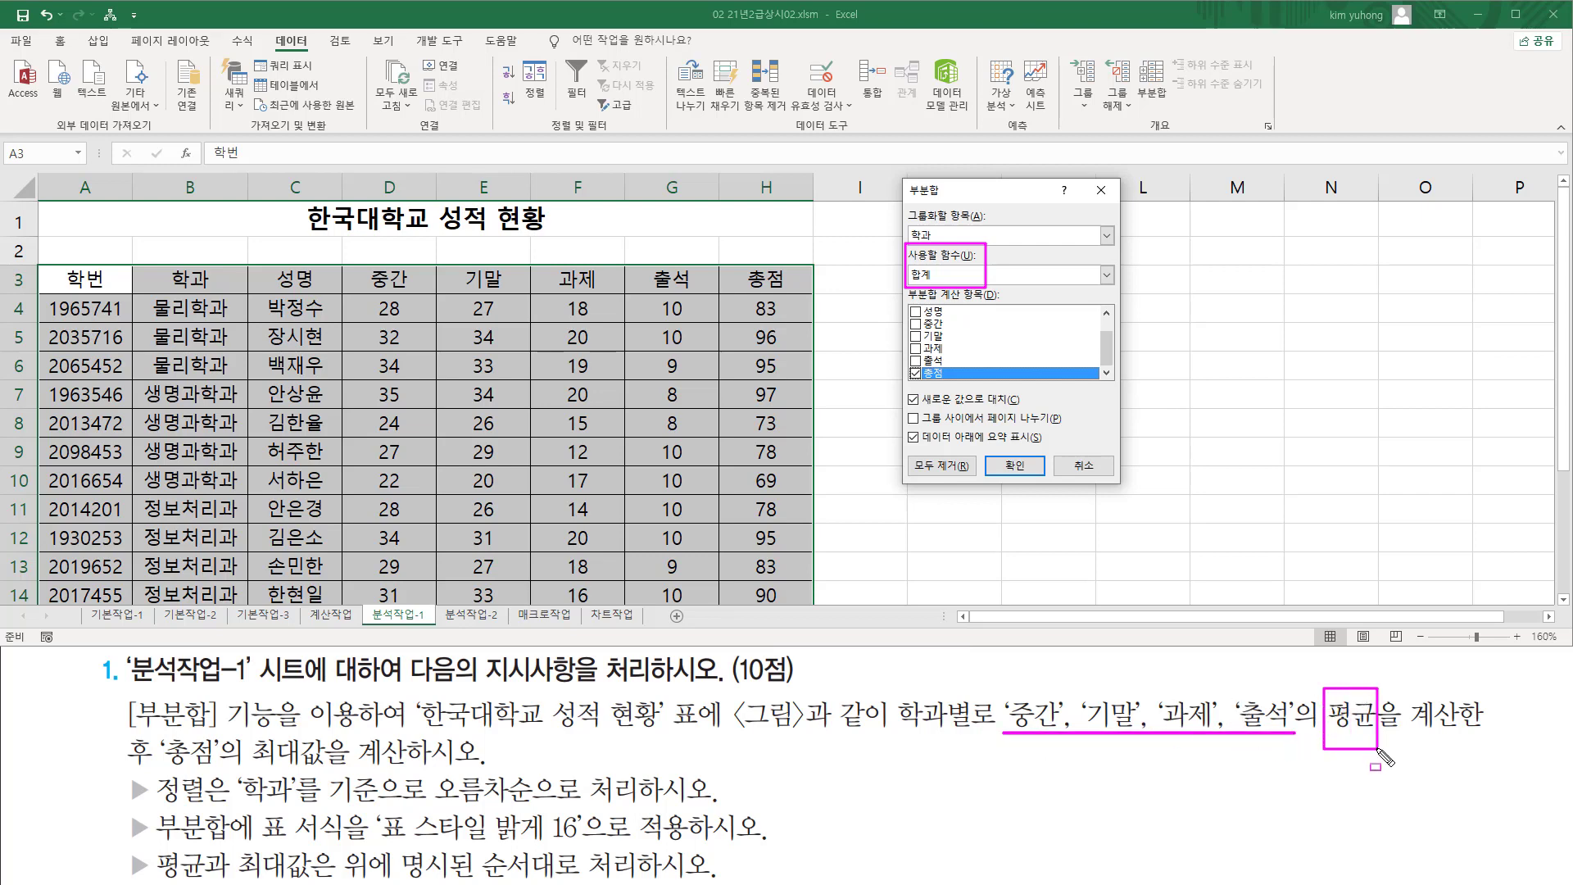
key(Escape)
click(950, 275)
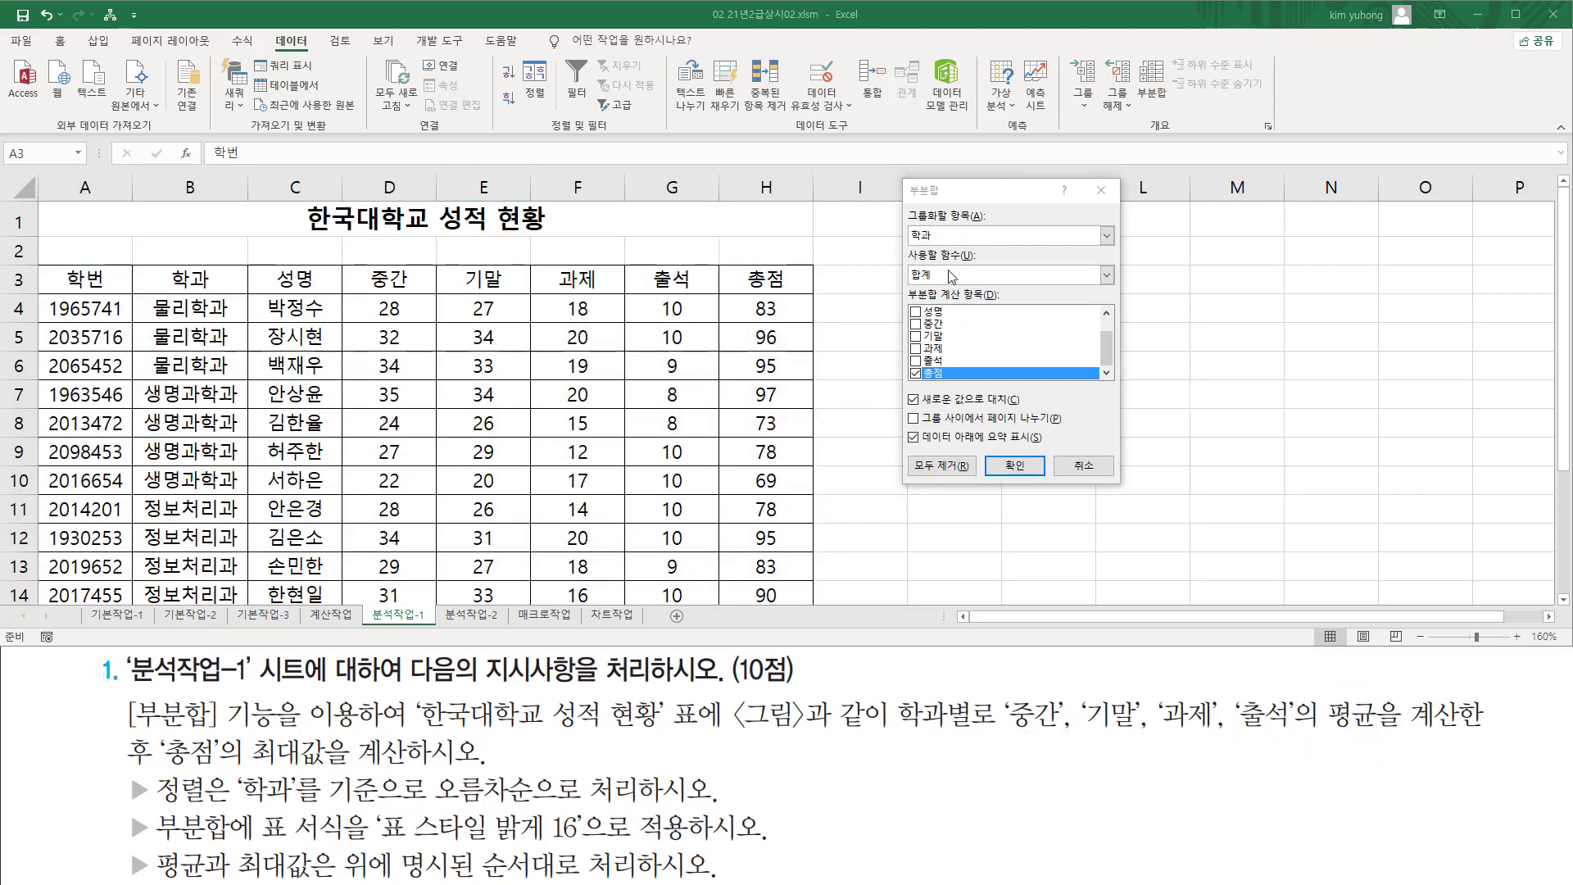
click(941, 321)
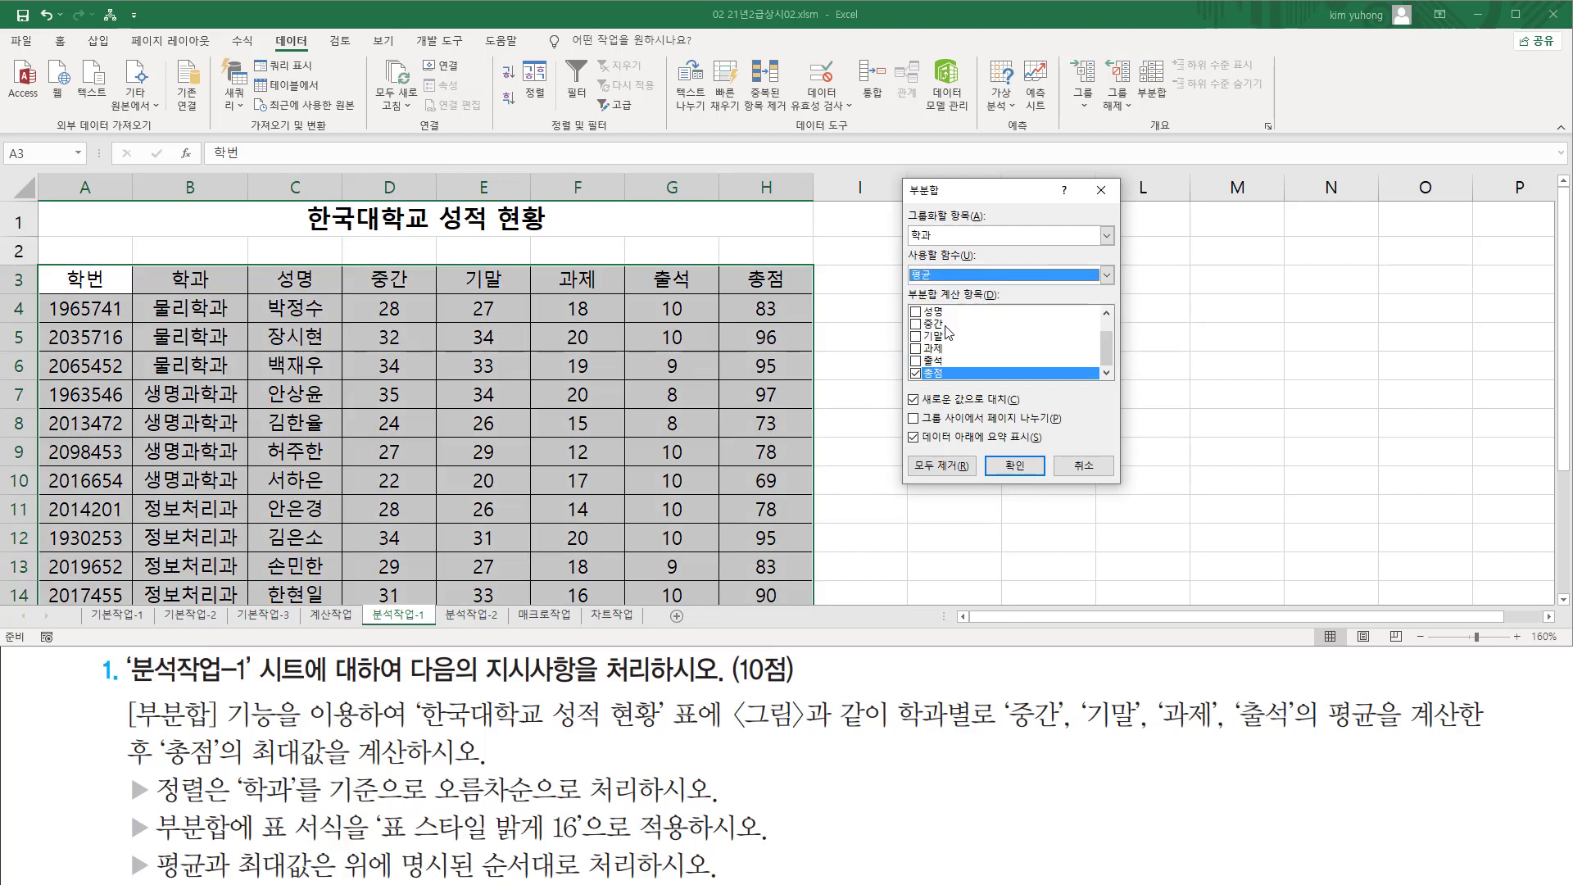
Replace 총점 with 중간, 기말, 과제 and 출석 as the subtotalled fields and apply the subtotal
drag(1001, 735, 1293, 736)
mouse_move(1325, 685)
mouse_down()
mouse_move(1348, 751)
mouse_move(1379, 751)
mouse_up()
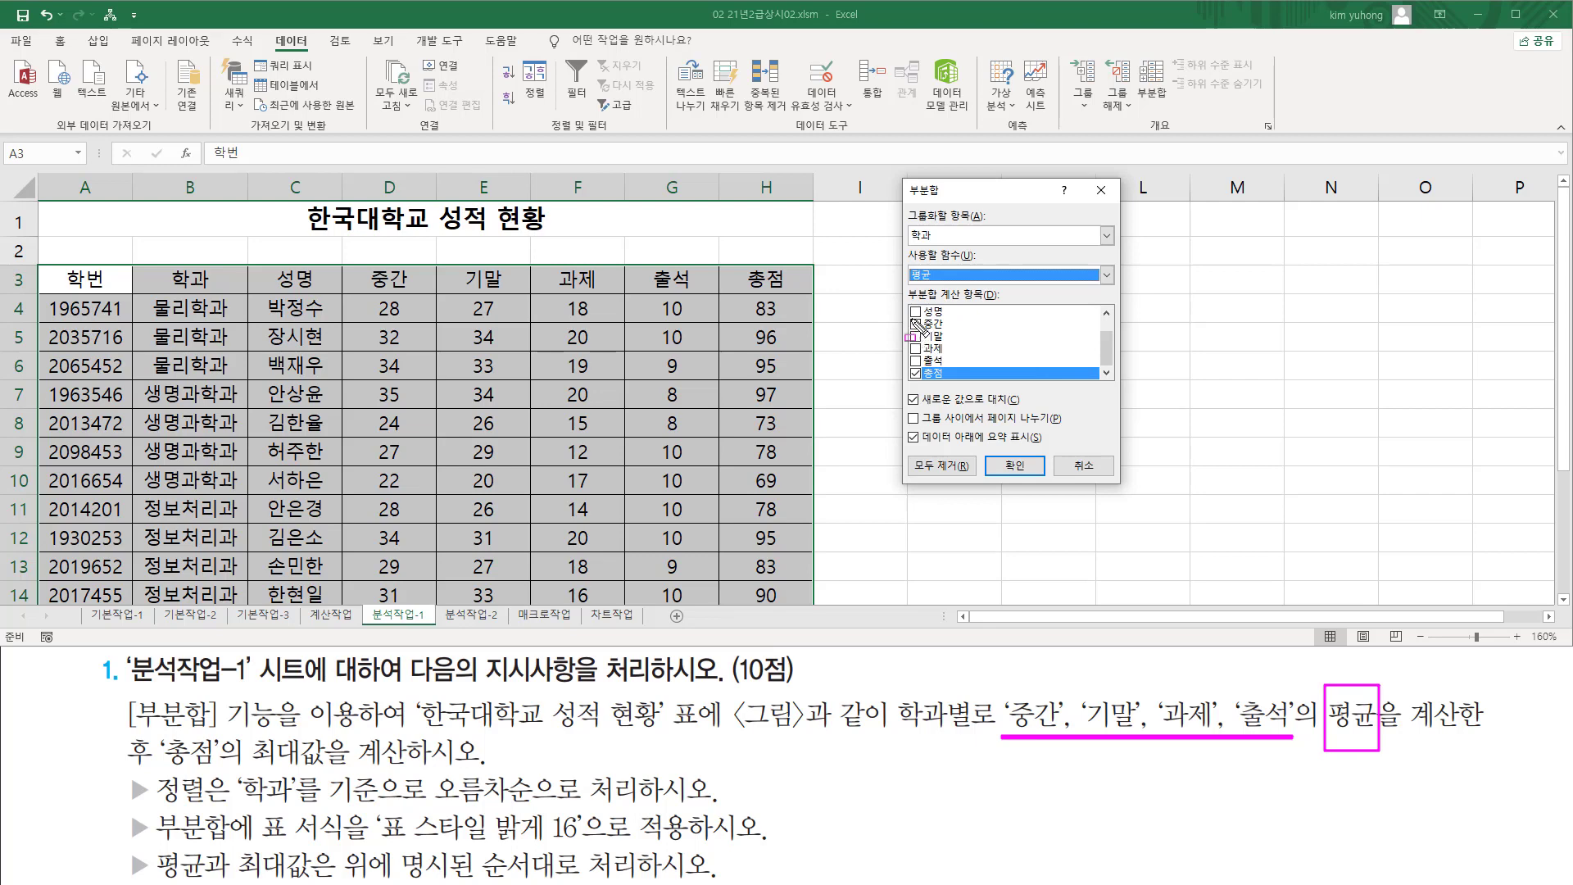
drag(908, 315, 950, 365)
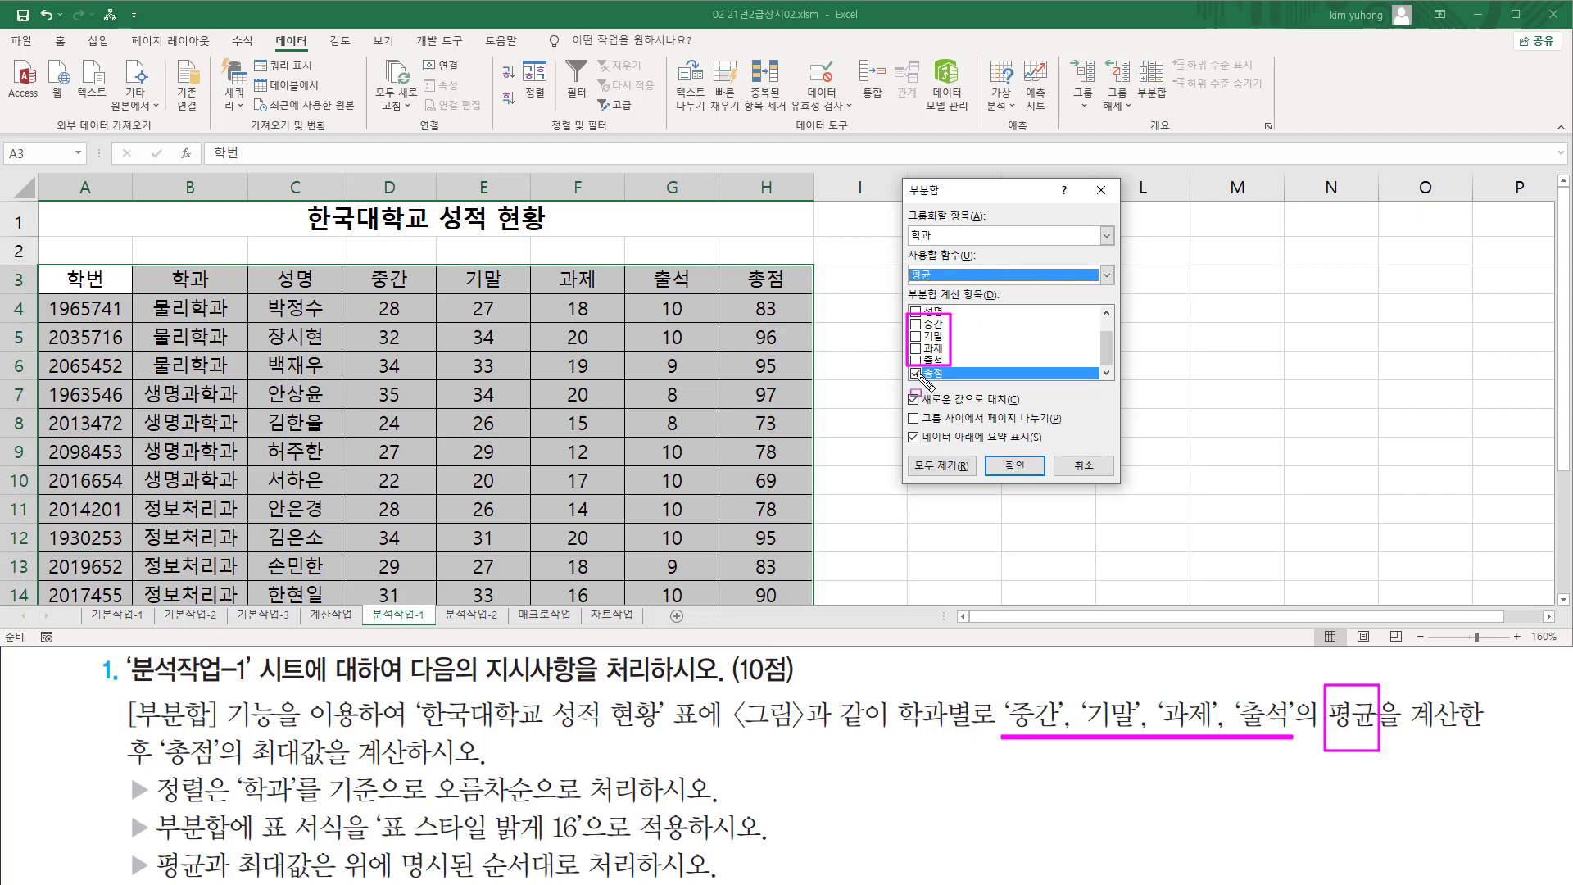
key(Escape)
click(924, 374)
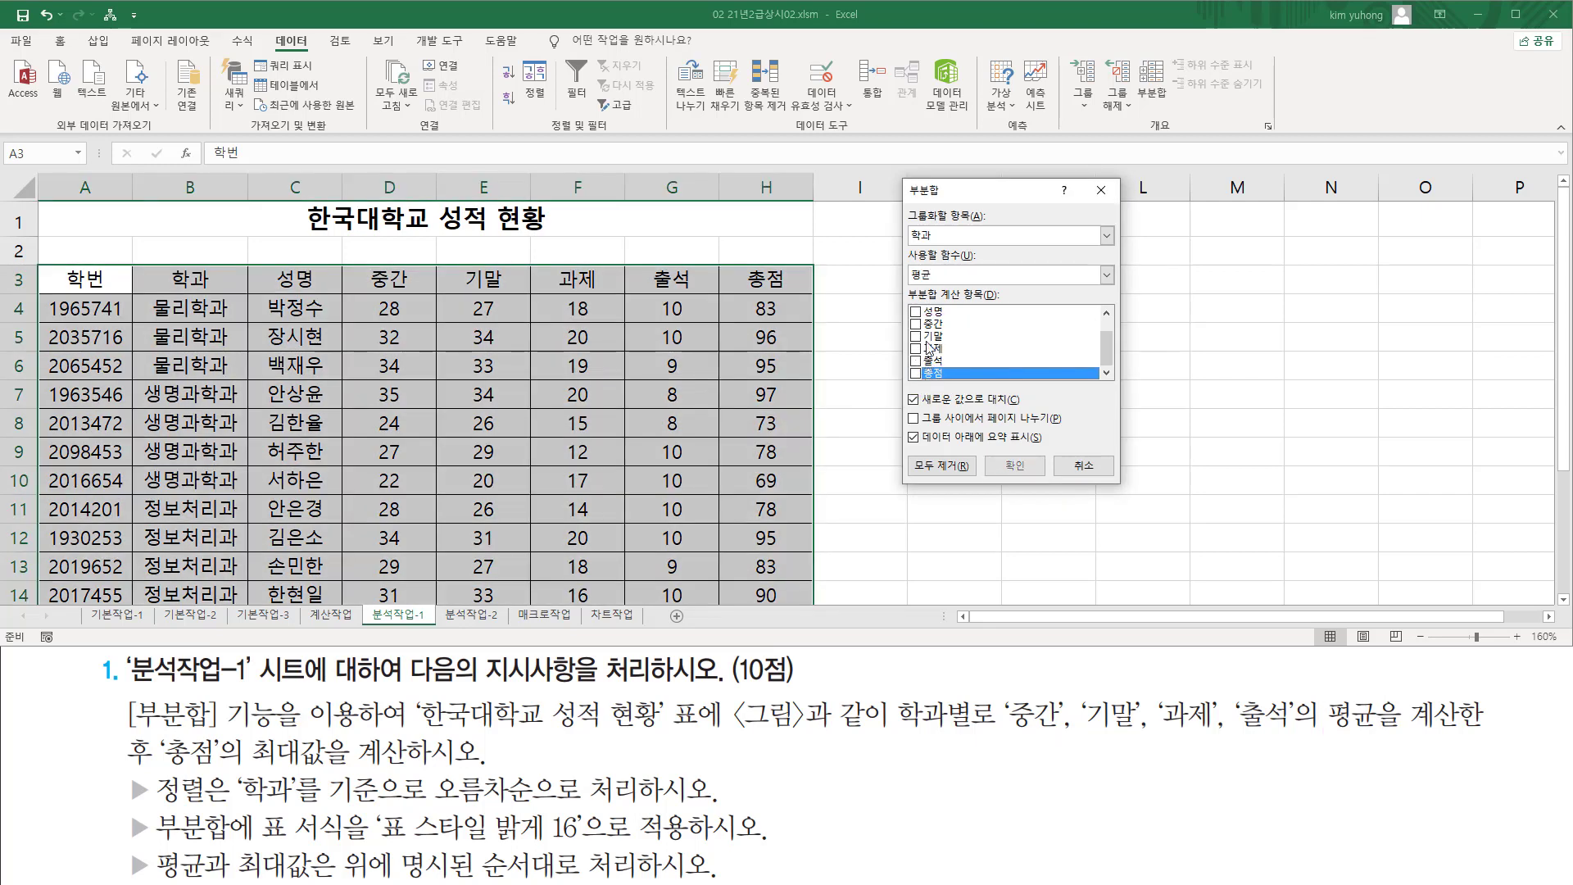
click(916, 324)
click(916, 336)
click(916, 348)
click(916, 361)
drag(903, 315, 958, 367)
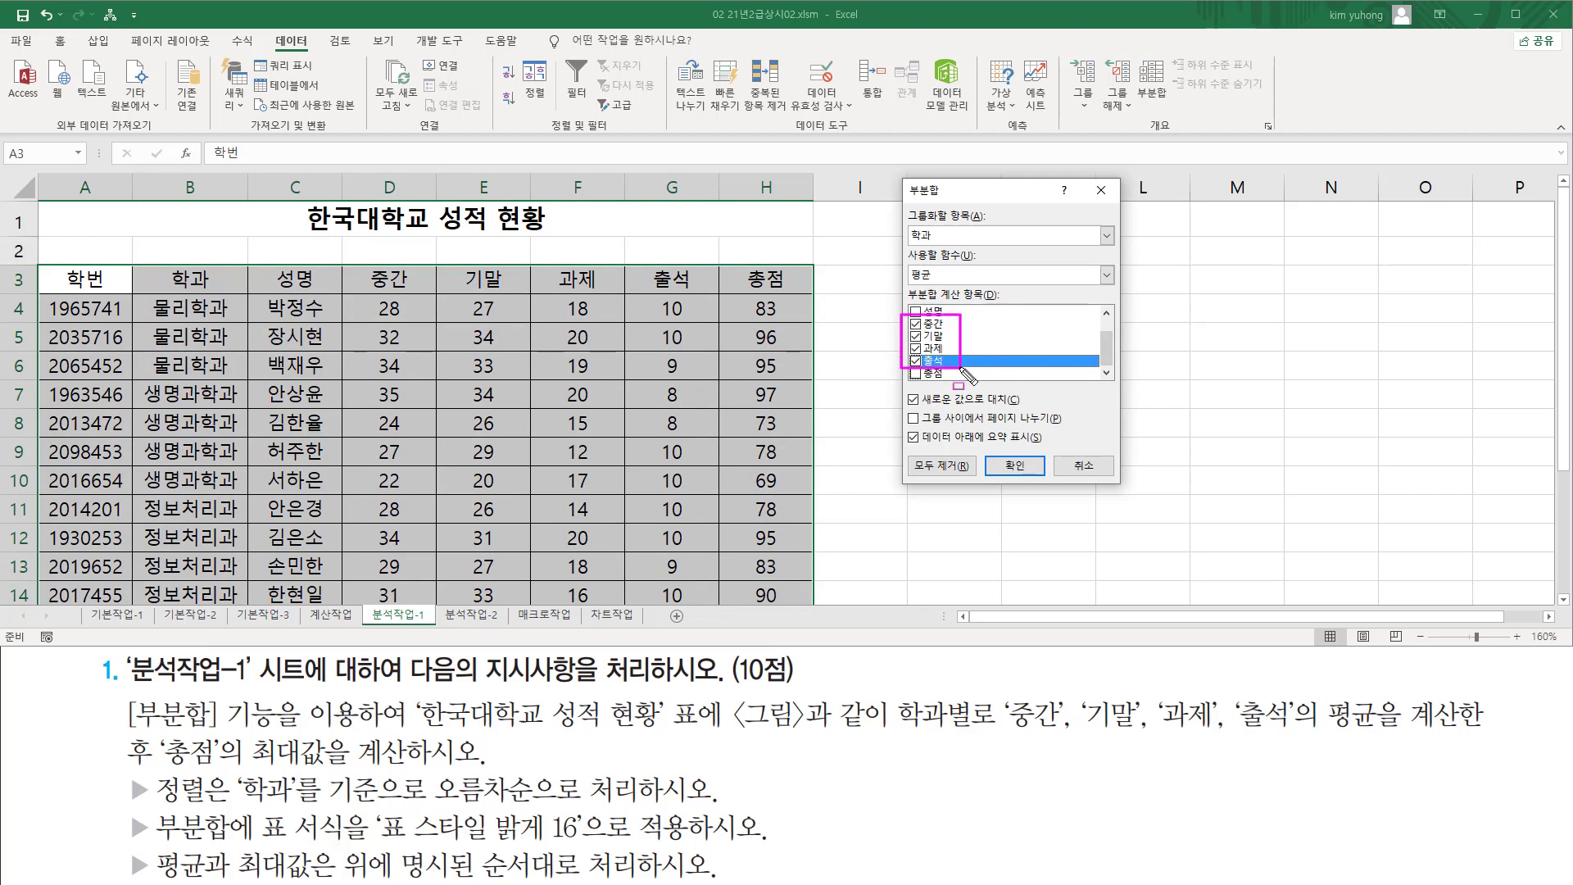
drag(912, 260, 936, 291)
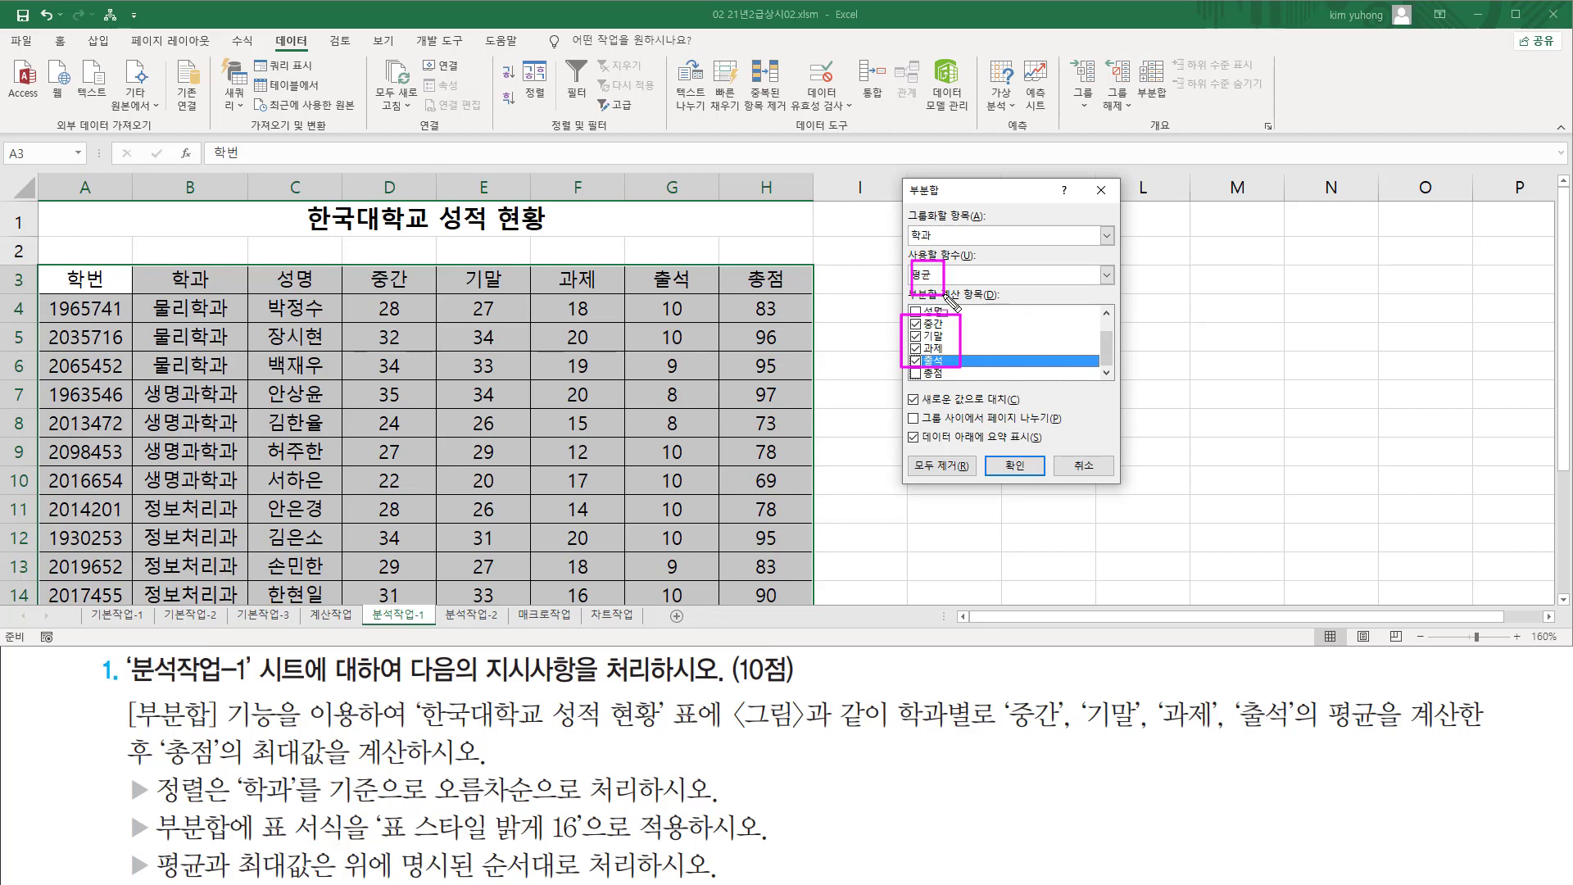
drag(996, 447, 1038, 479)
key(Escape)
click(1017, 467)
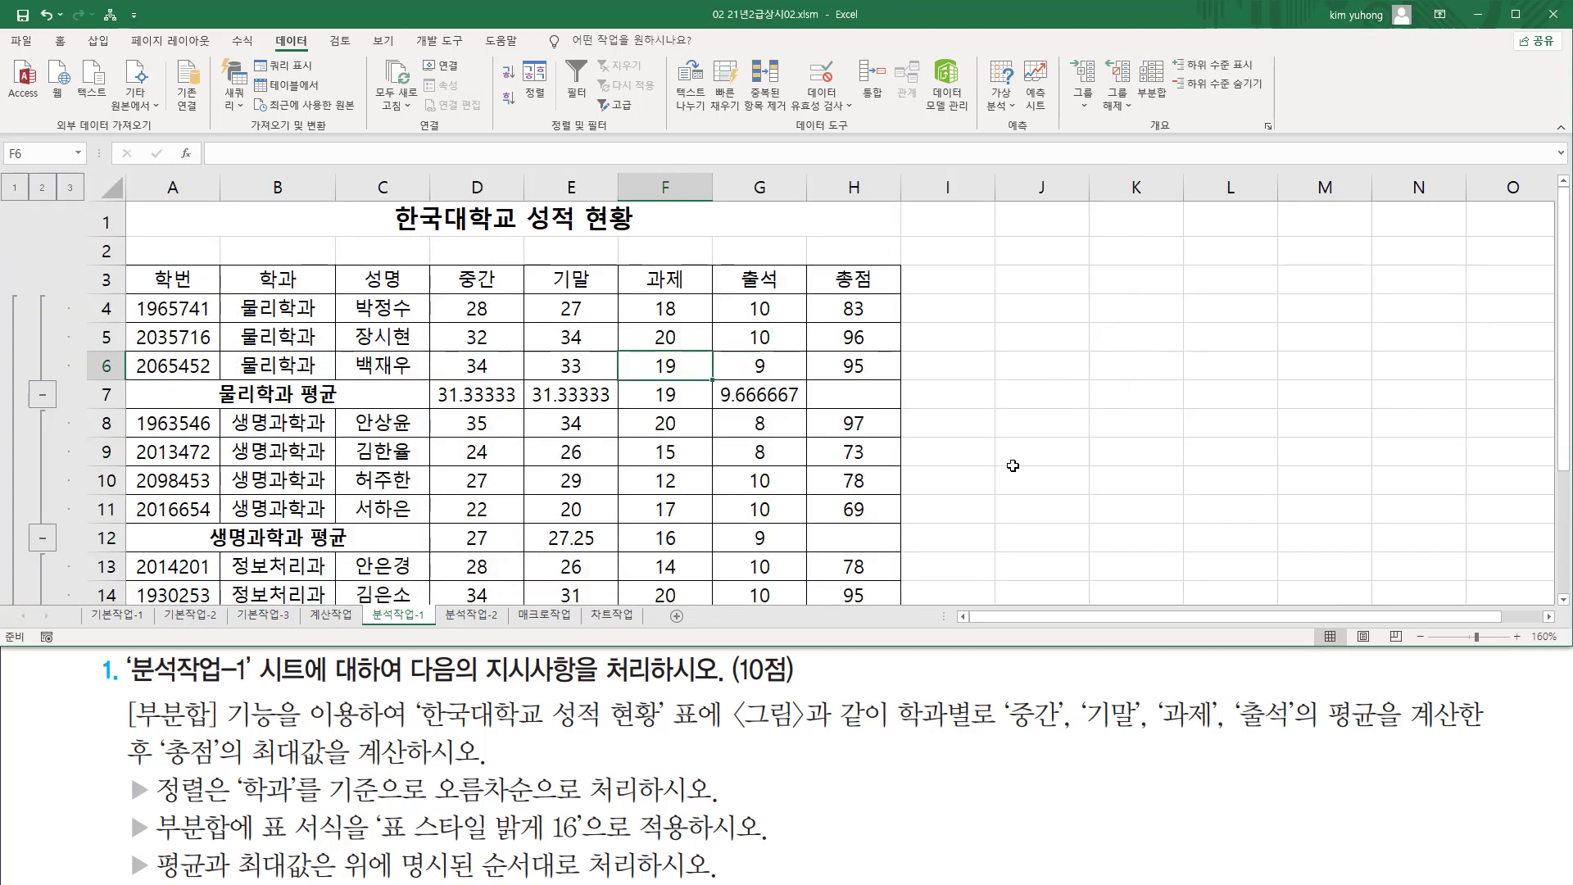
mouse_move(428, 381)
mouse_down()
mouse_move(557, 403)
mouse_move(811, 406)
mouse_up()
mouse_move(219, 378)
mouse_down()
mouse_move(326, 410)
mouse_move(220, 385)
mouse_up()
drag(210, 521, 210, 550)
mouse_move(439, 521)
mouse_down()
mouse_move(459, 546)
mouse_move(789, 550)
mouse_up()
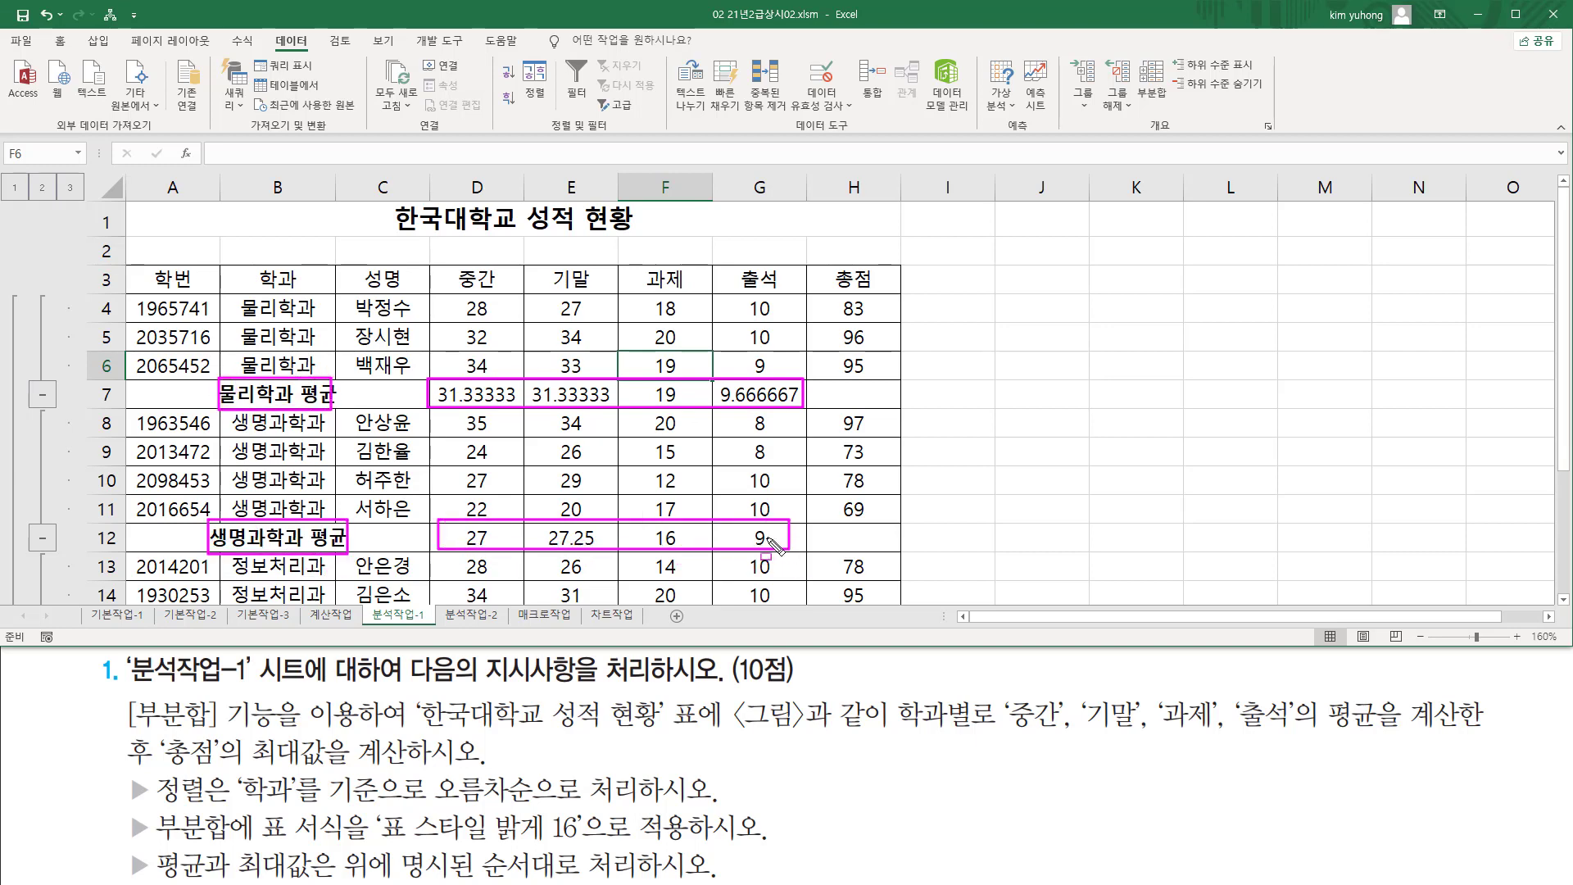
key(Escape)
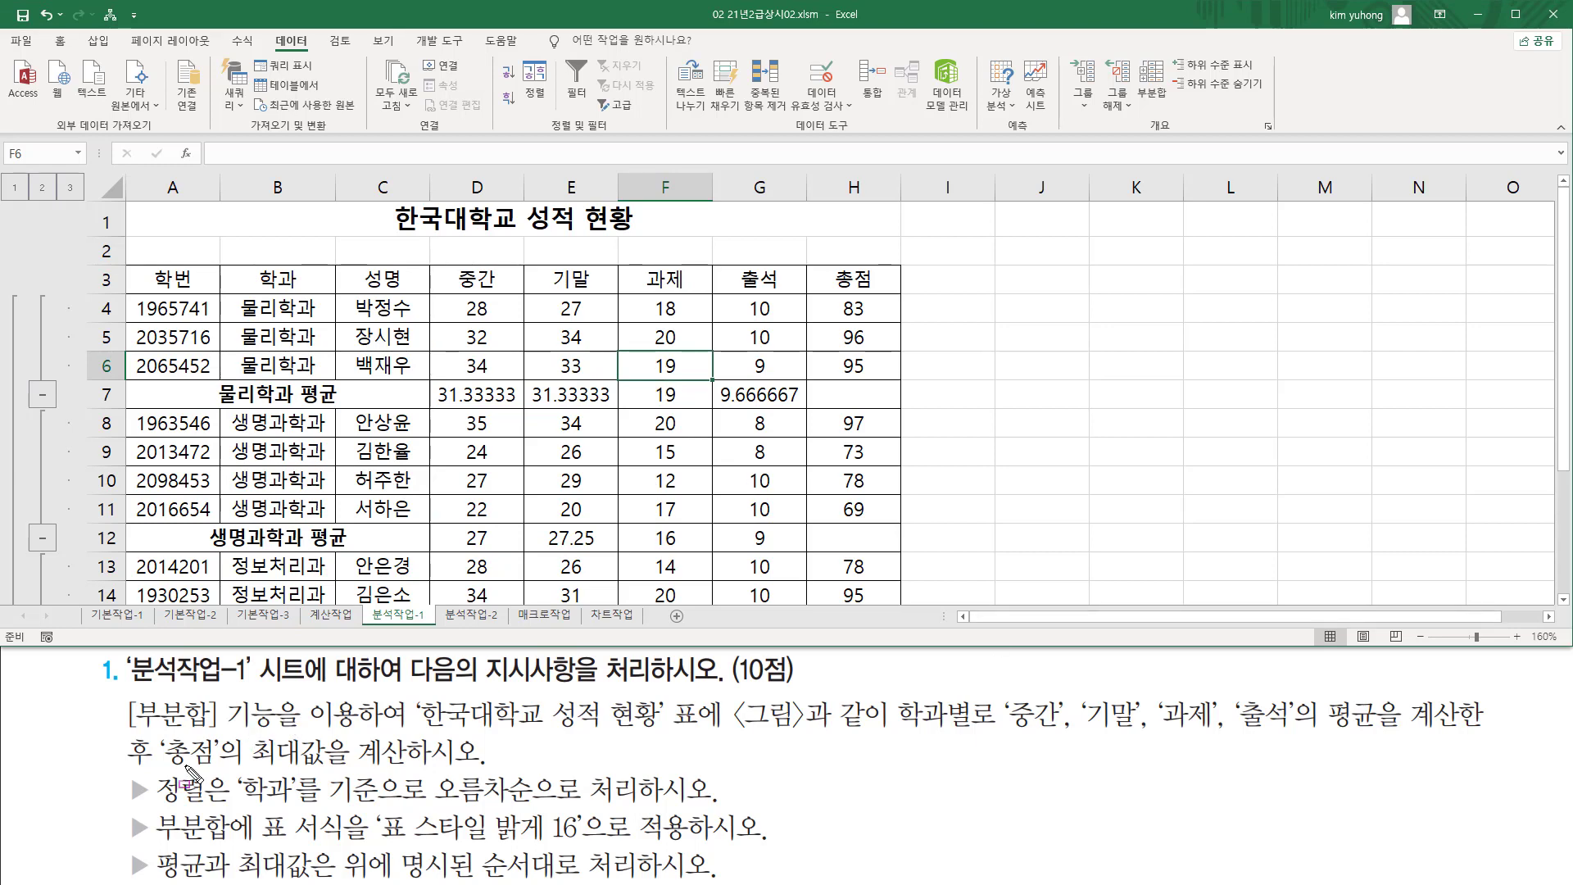
mouse_move(163, 728)
mouse_down()
mouse_move(234, 776)
mouse_move(348, 767)
mouse_up()
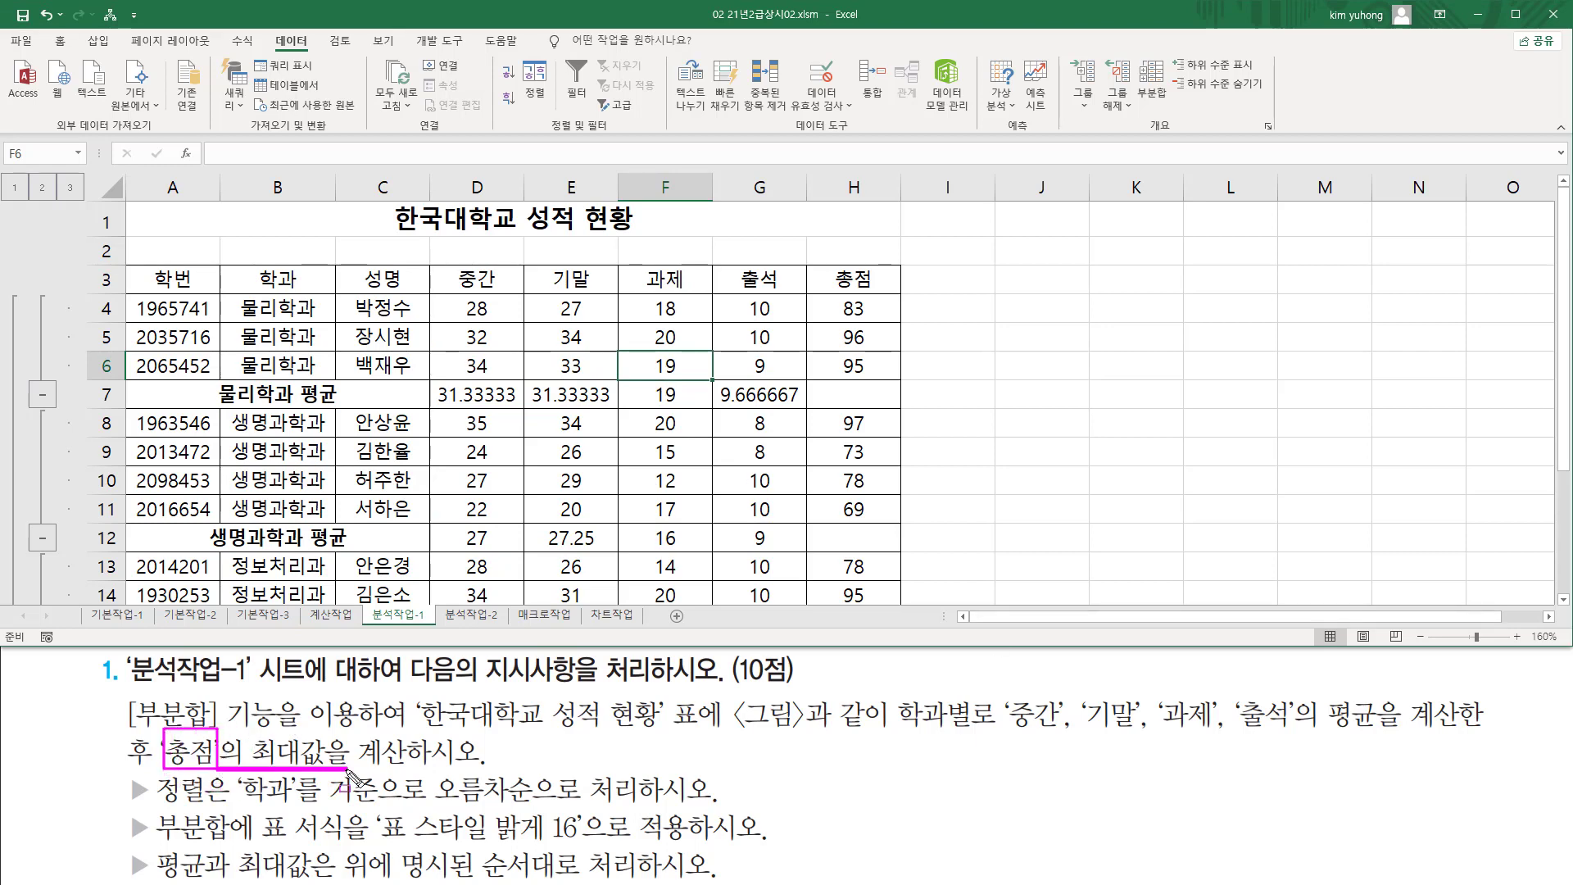
key(Escape)
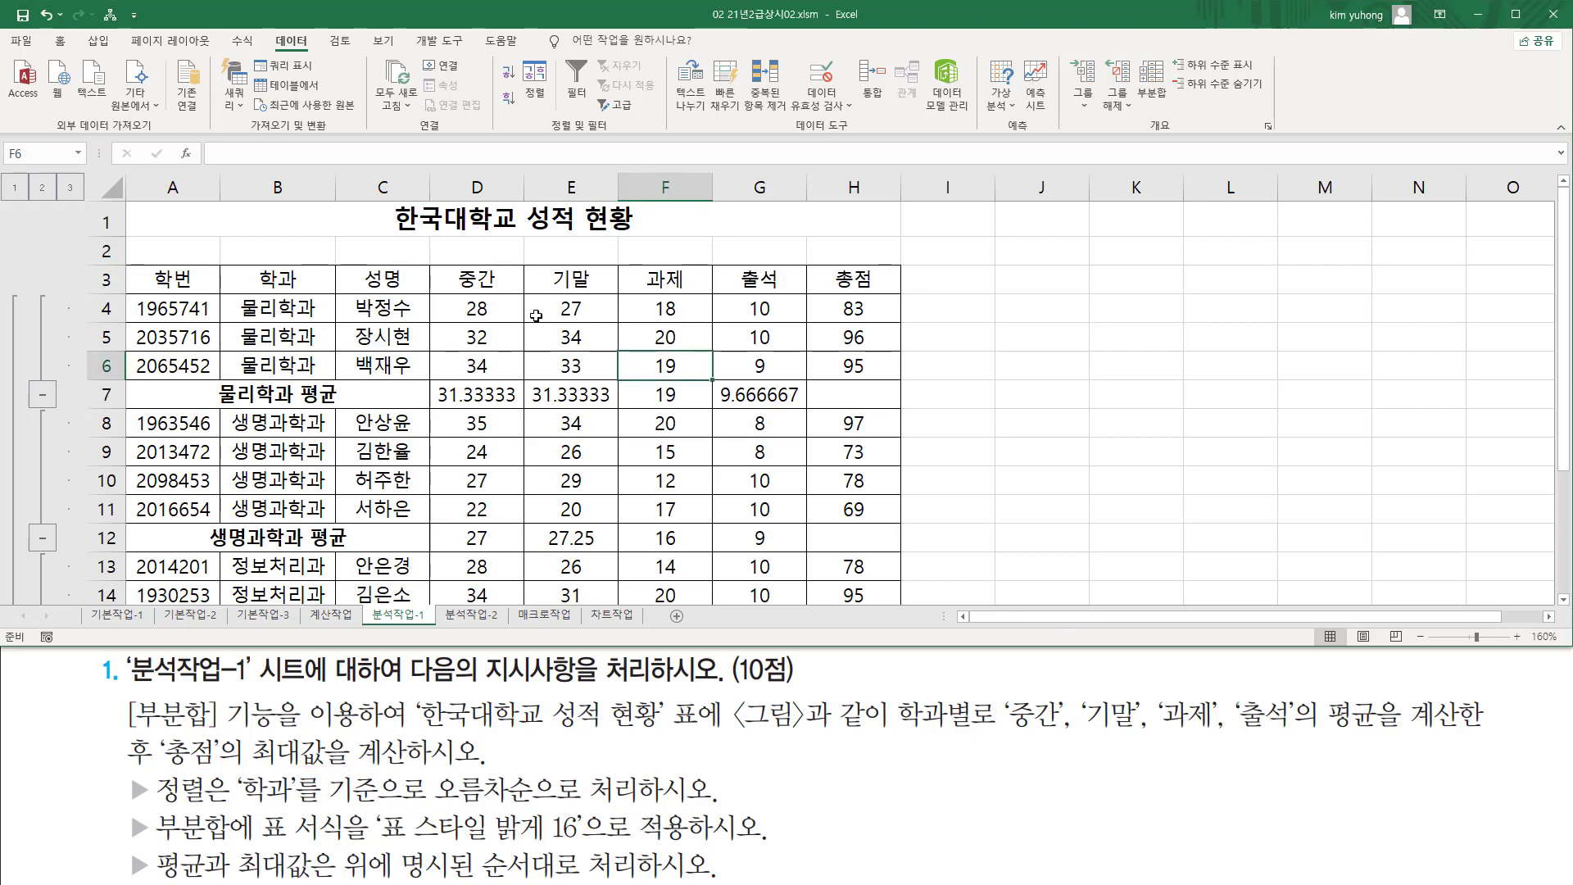
Start a second subtotal (부분합) on the score table, grouped by 학과, with 최대 as the function
click(689, 344)
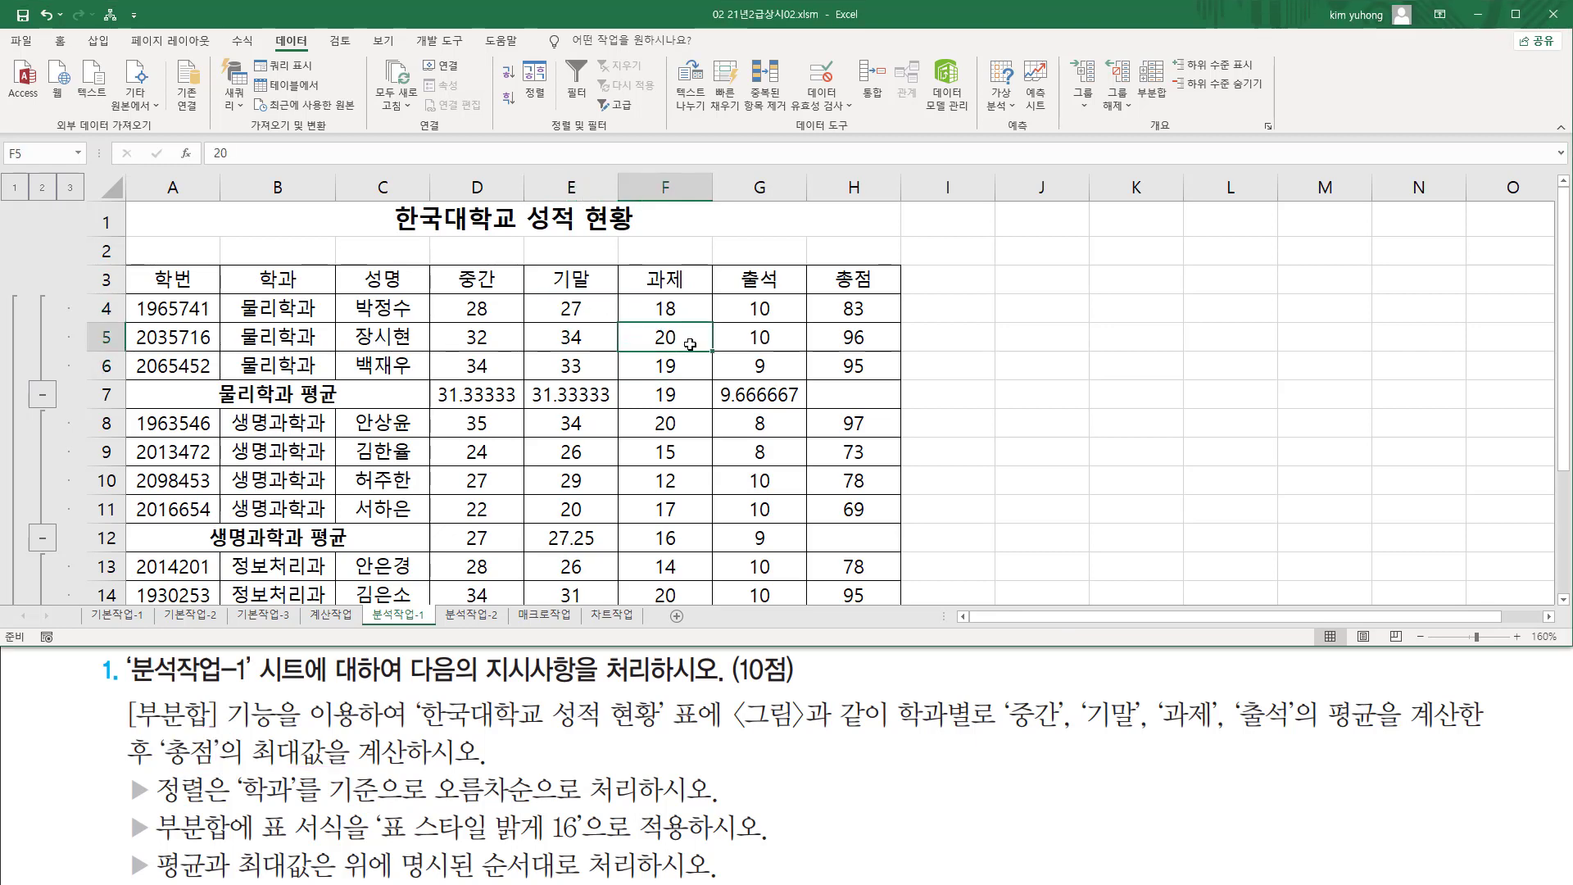
click(1151, 82)
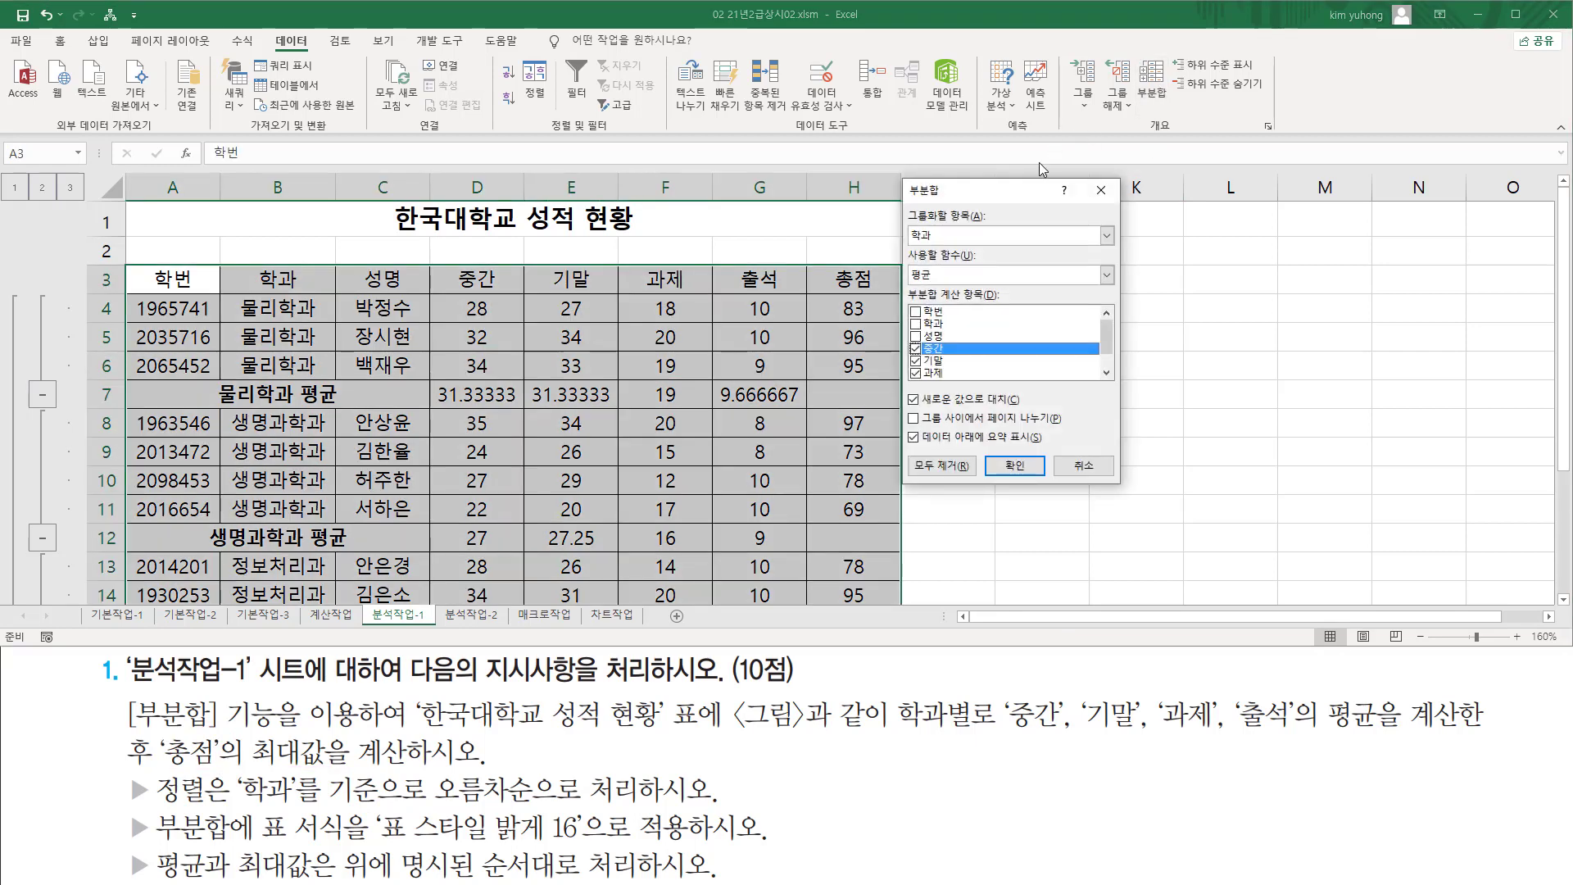
click(960, 273)
click(948, 338)
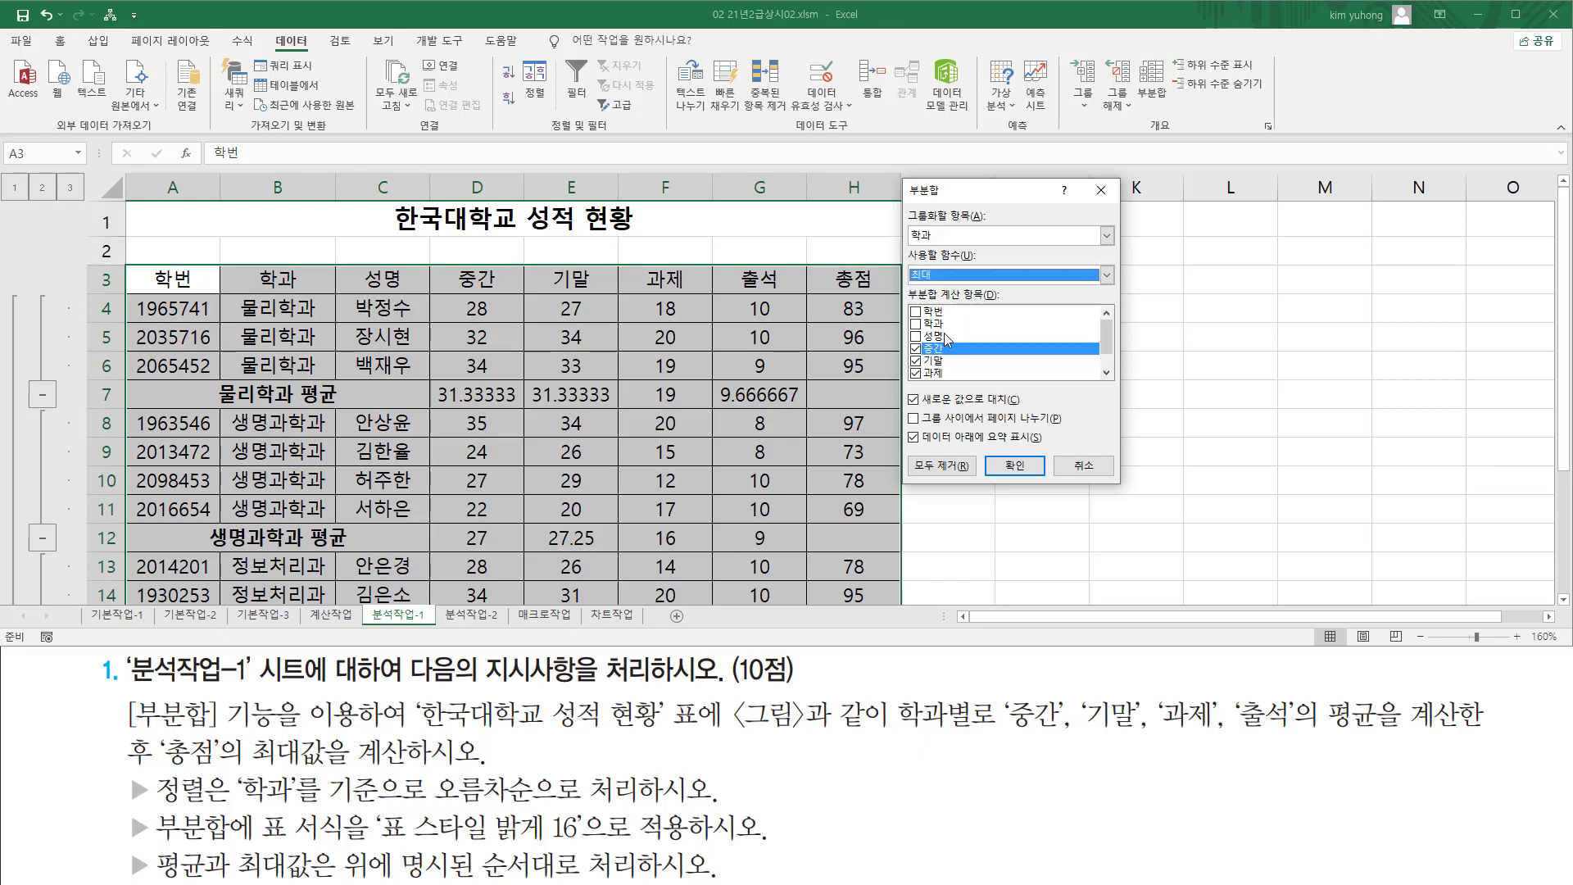
drag(246, 734, 331, 772)
drag(160, 770, 217, 771)
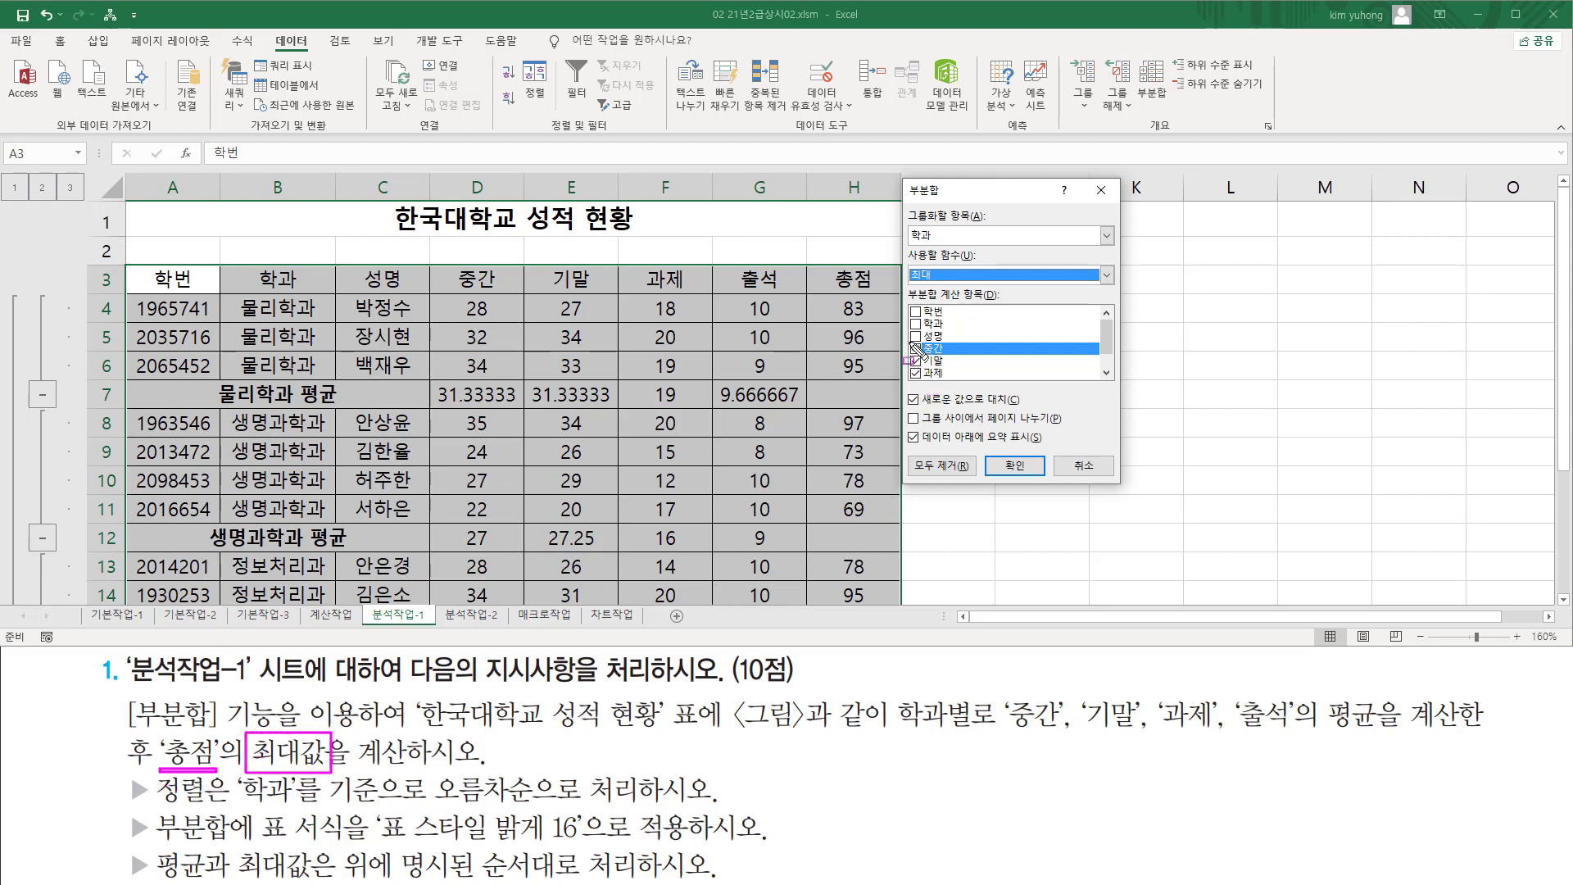
Make 총점 the only subtotalled field instead of 중간, 기말, 과제 and 출석, and apply with 새로운 값으로 대치 turned off
drag(919, 353, 950, 378)
scroll(1097, 360, down, 1)
click(917, 324)
click(917, 336)
click(918, 348)
click(918, 361)
click(916, 373)
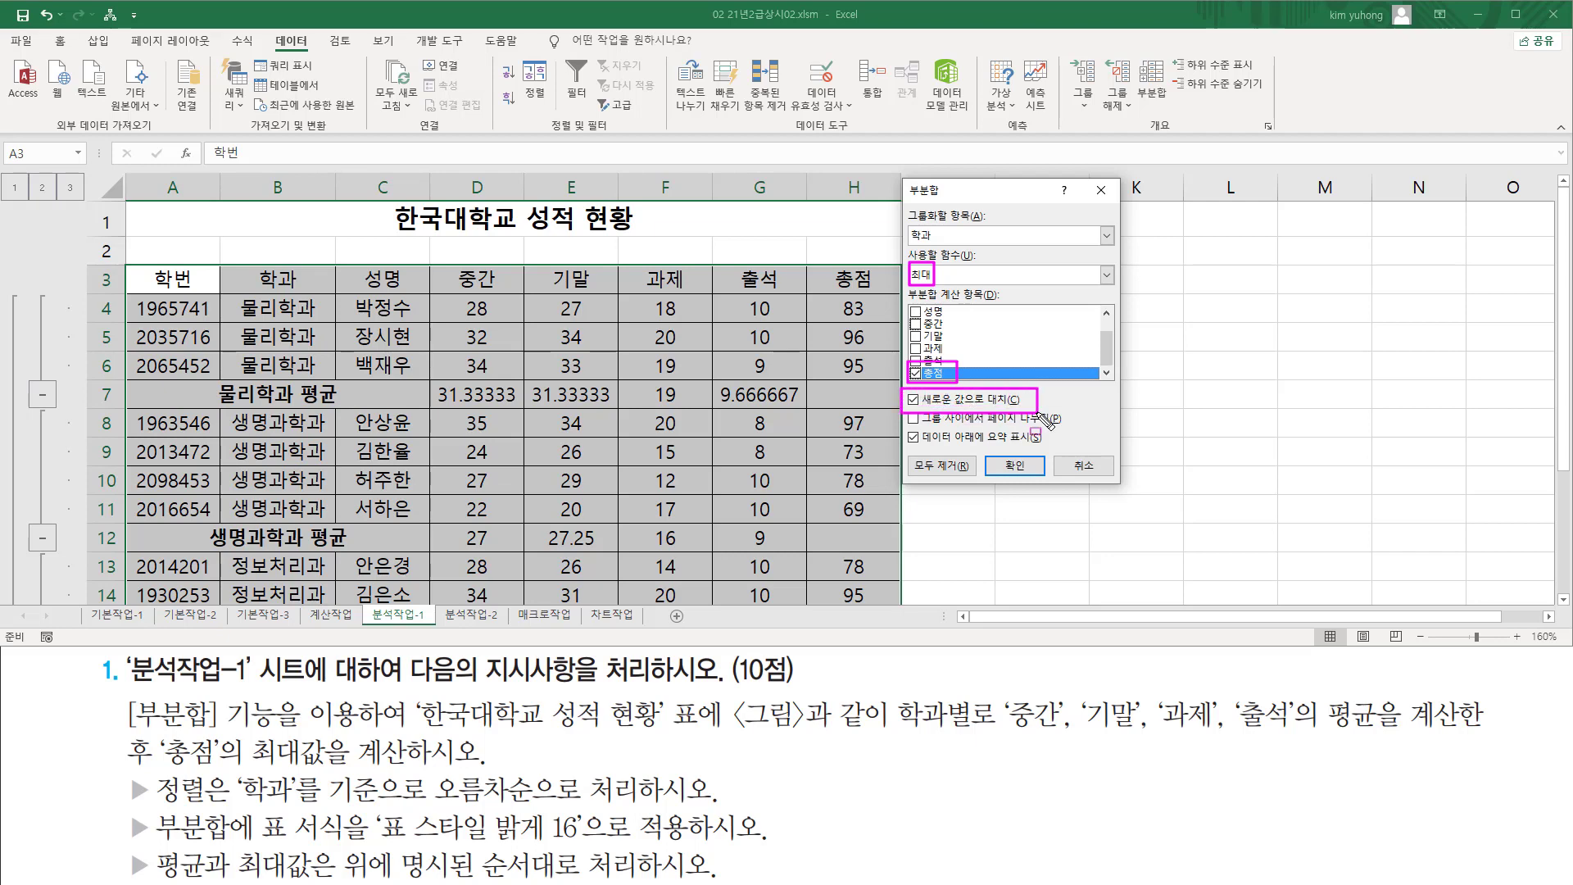
click(914, 400)
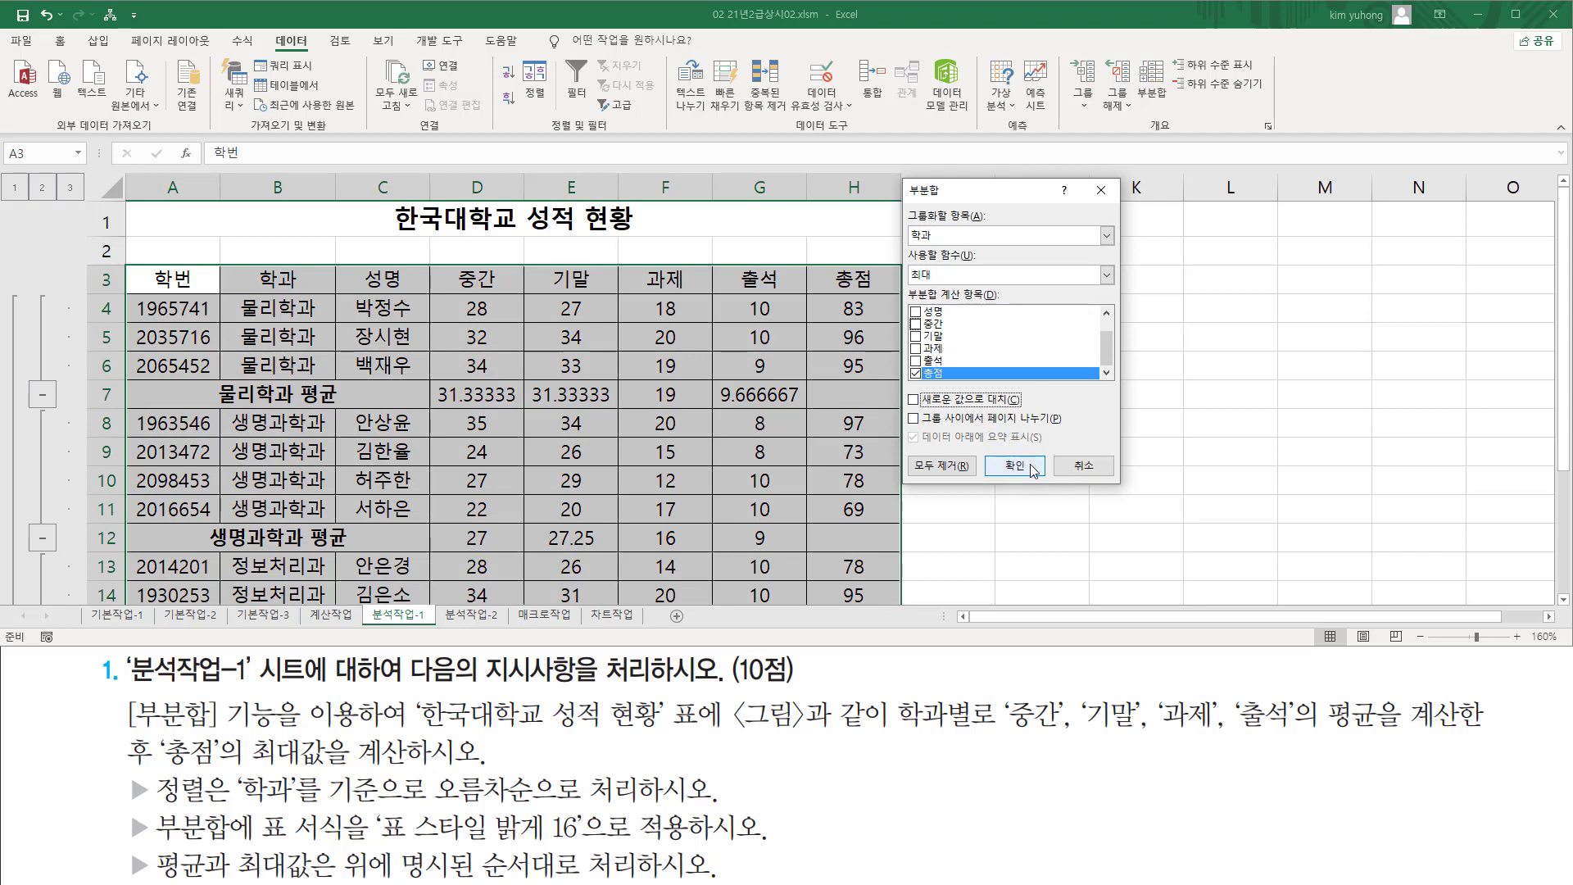
click(1015, 465)
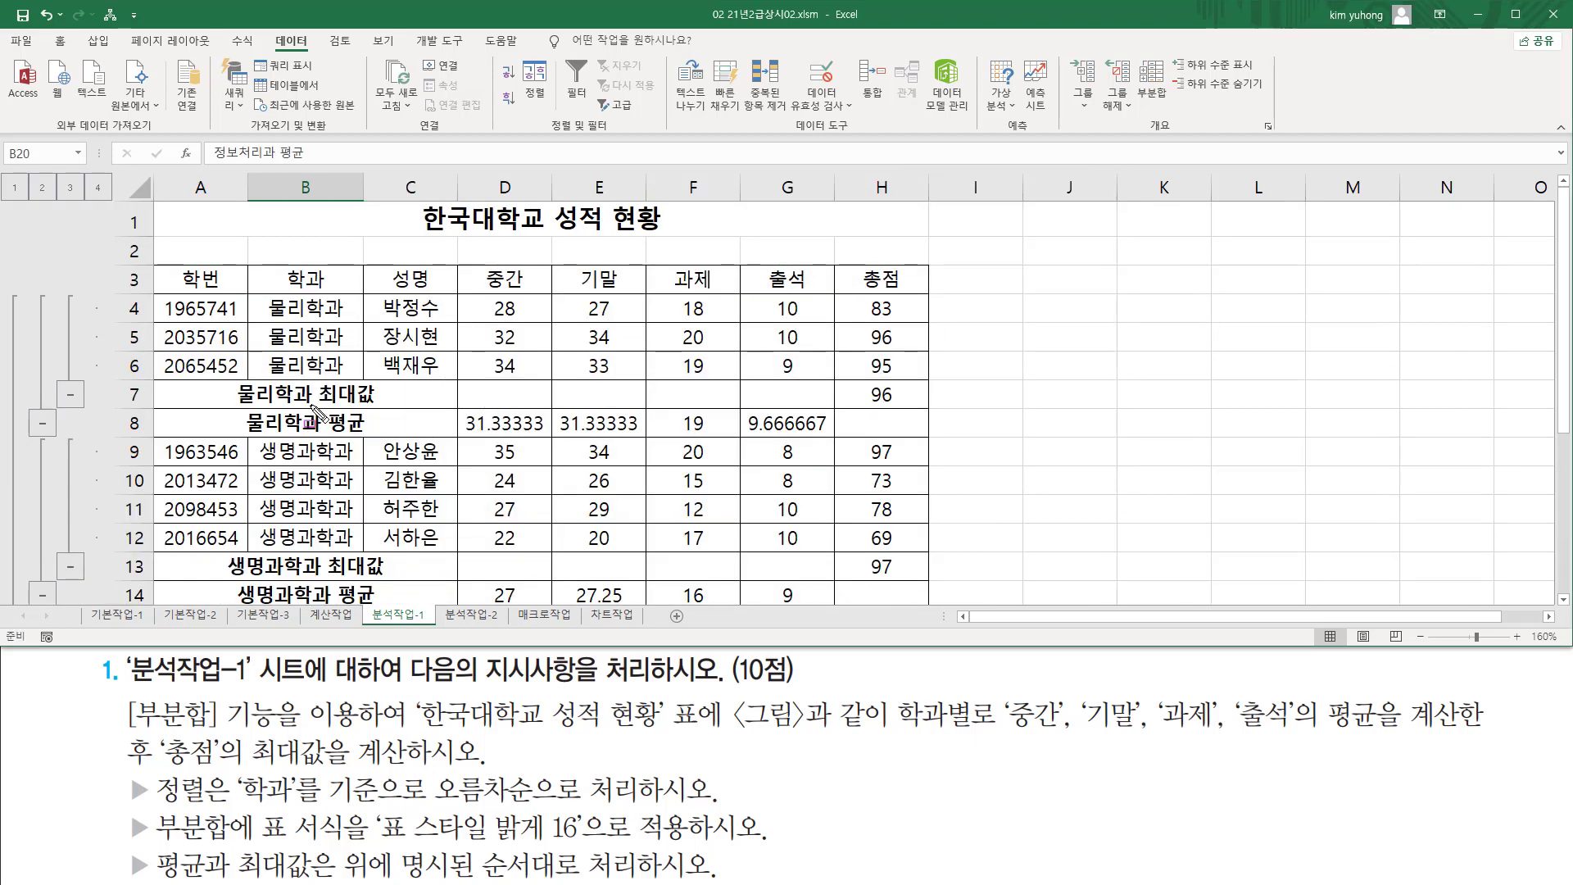
drag(230, 380, 389, 404)
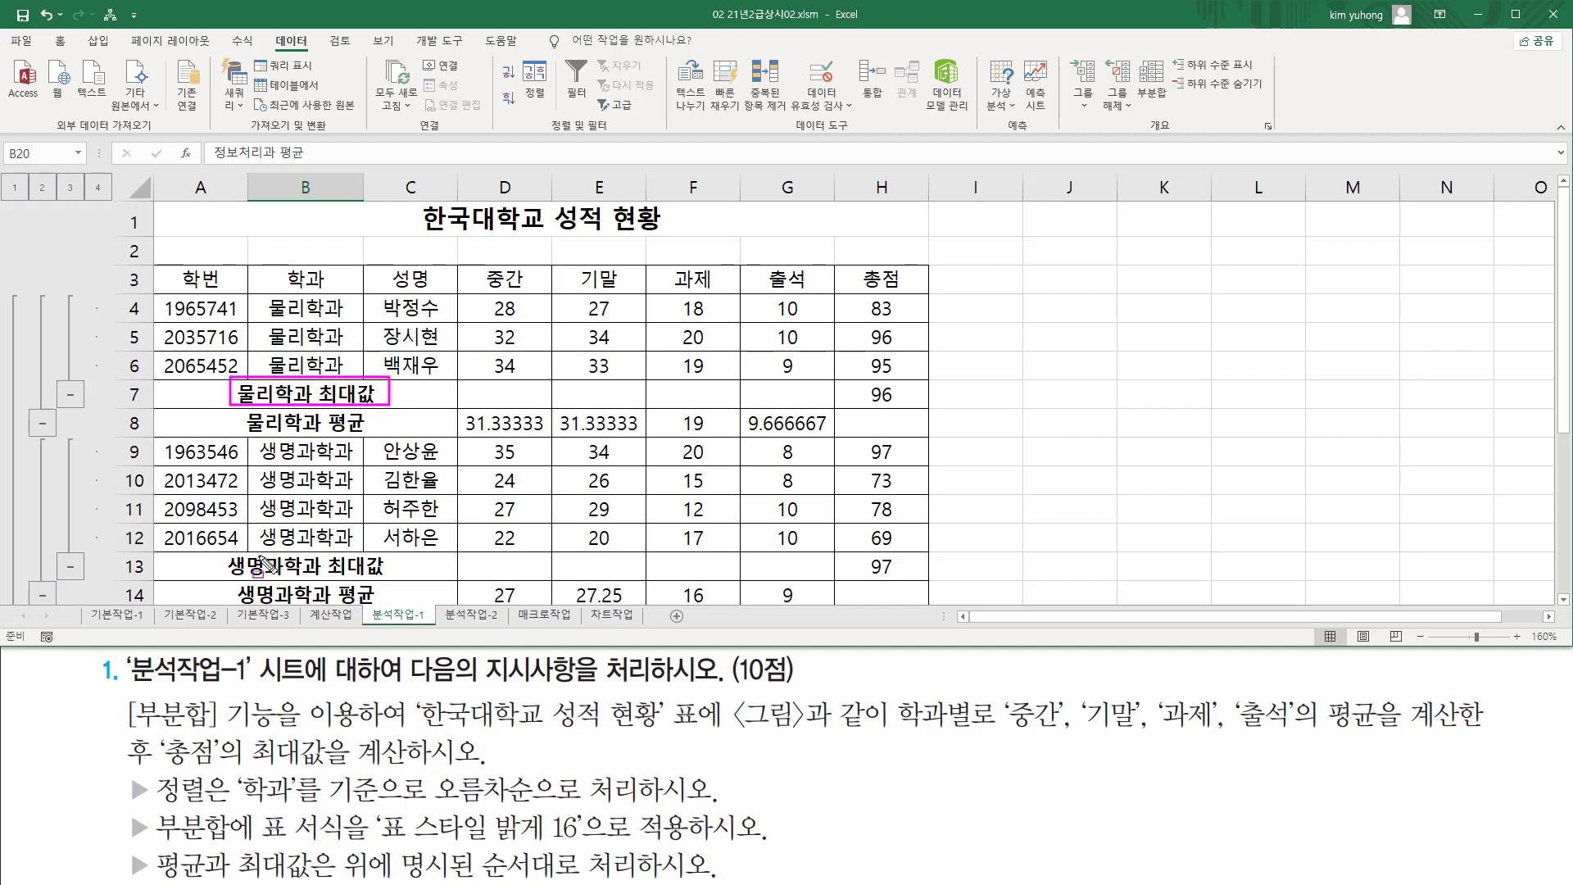
drag(219, 551, 398, 580)
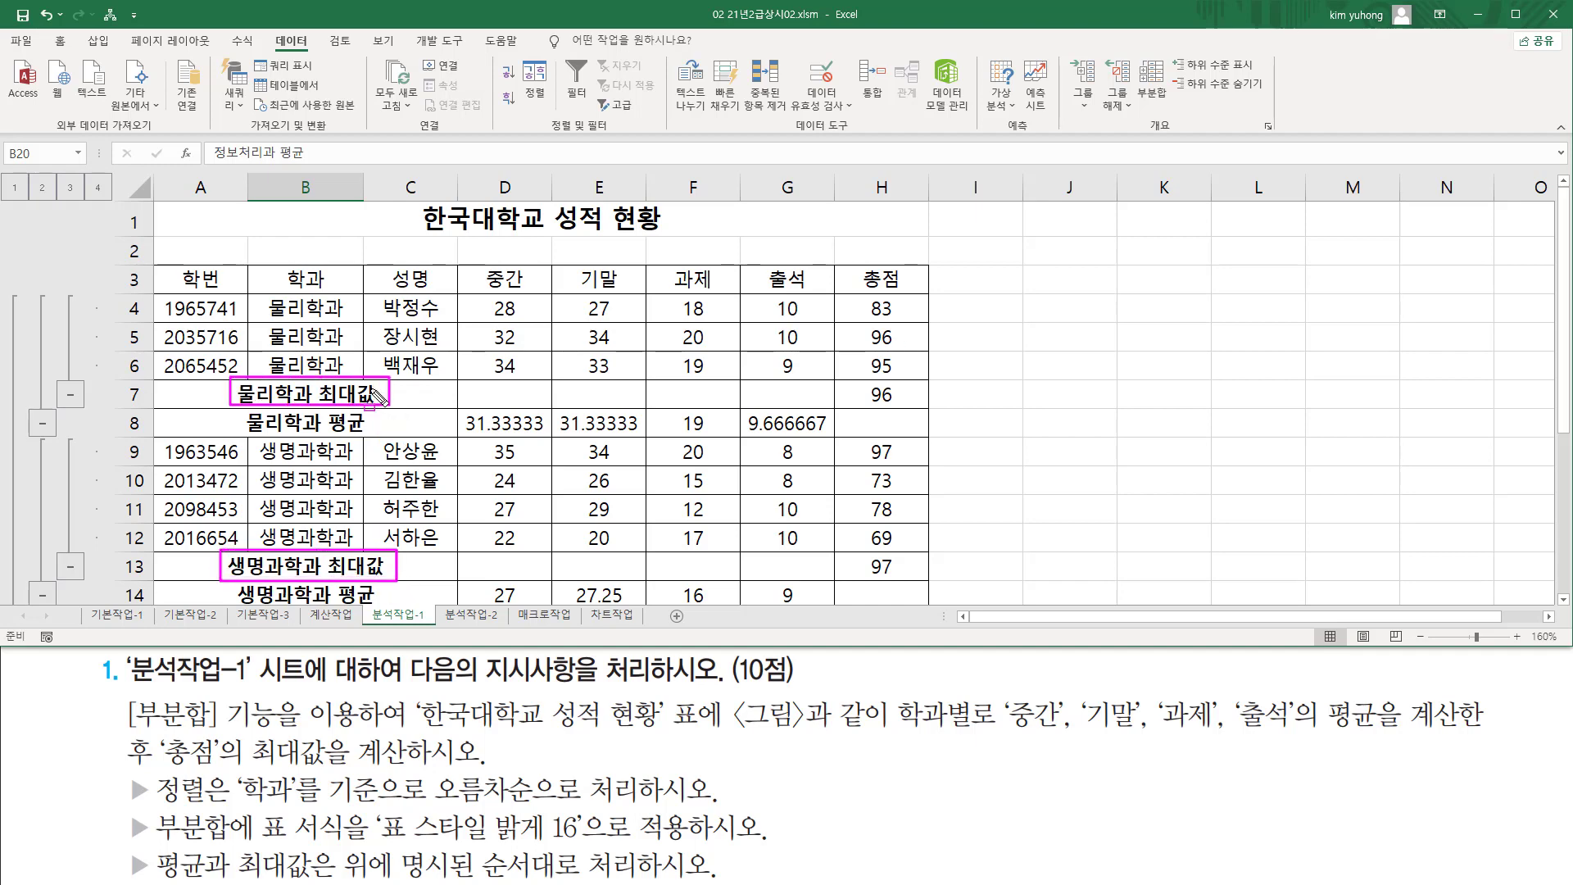
drag(858, 380, 915, 408)
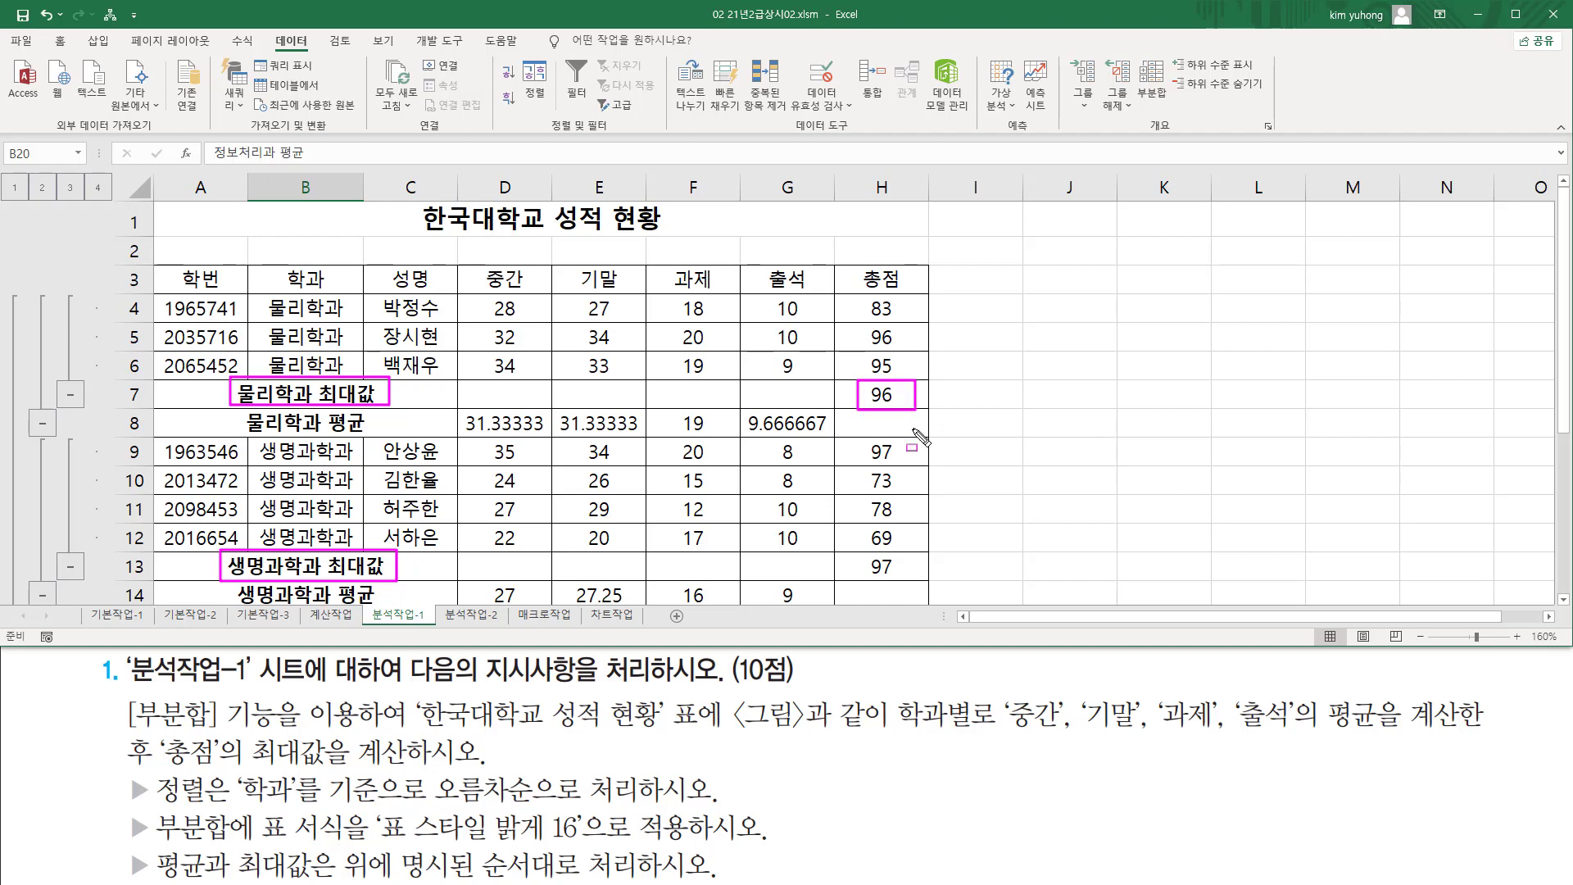
drag(861, 548, 899, 581)
key(Escape)
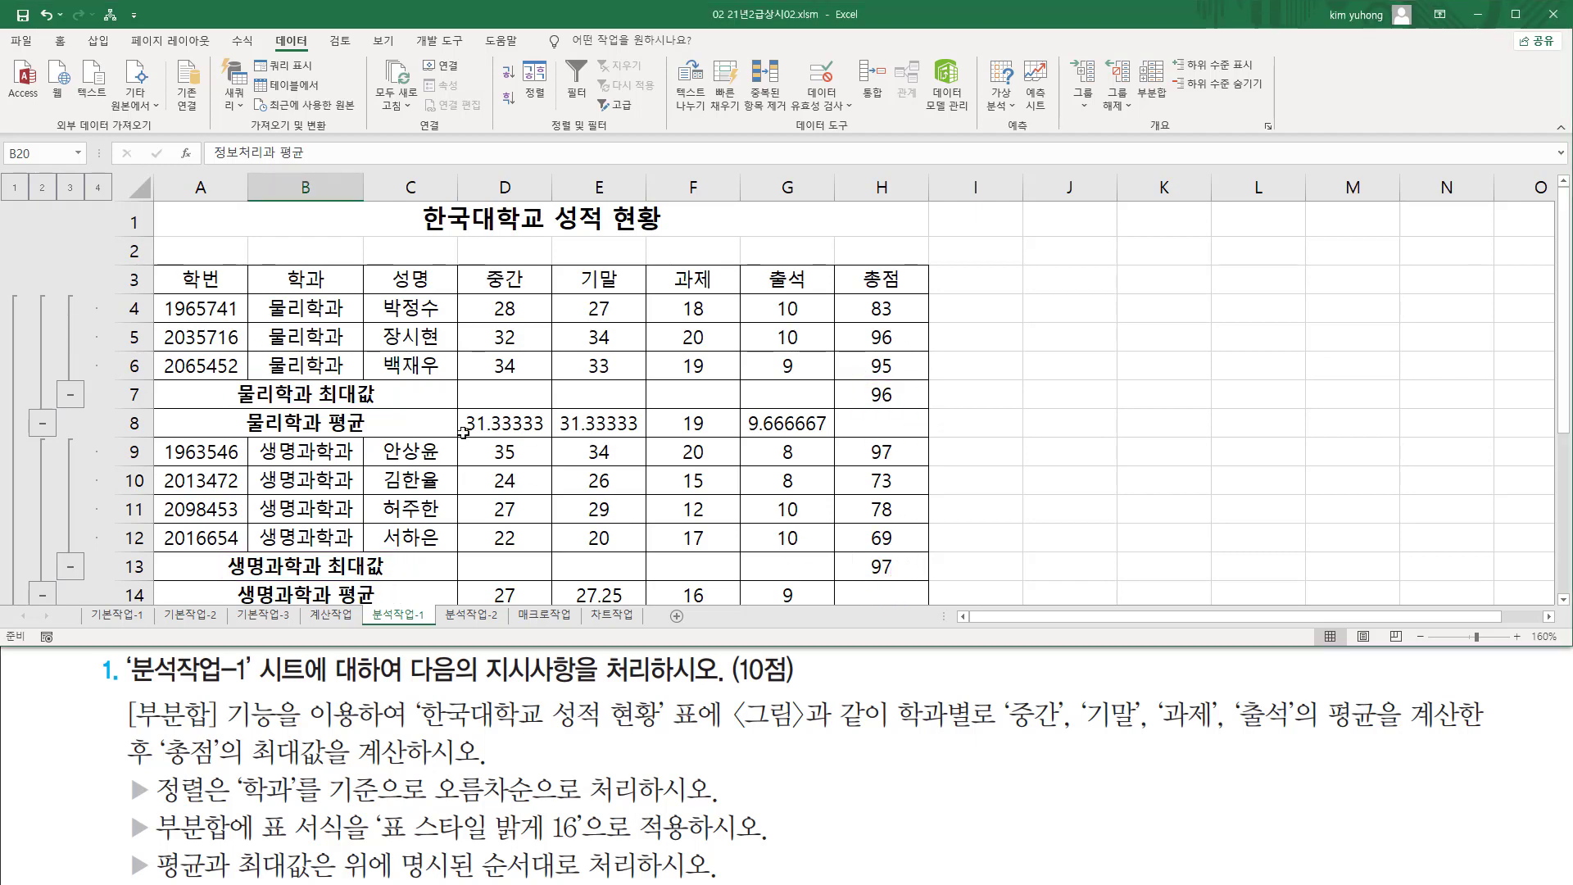
drag(87, 809, 837, 810)
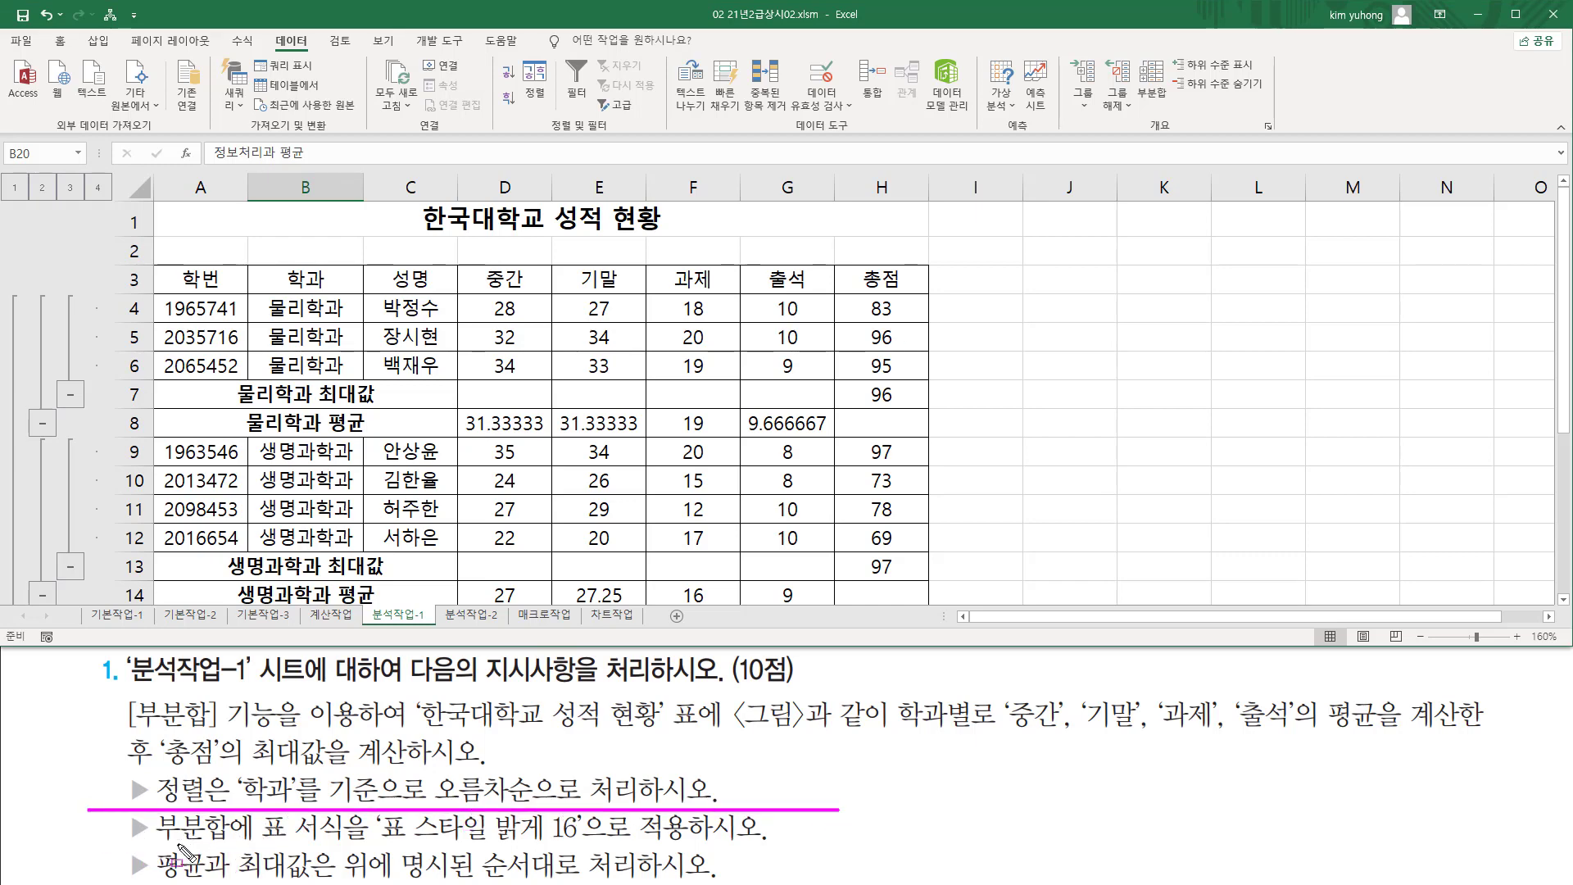
drag(154, 841, 242, 842)
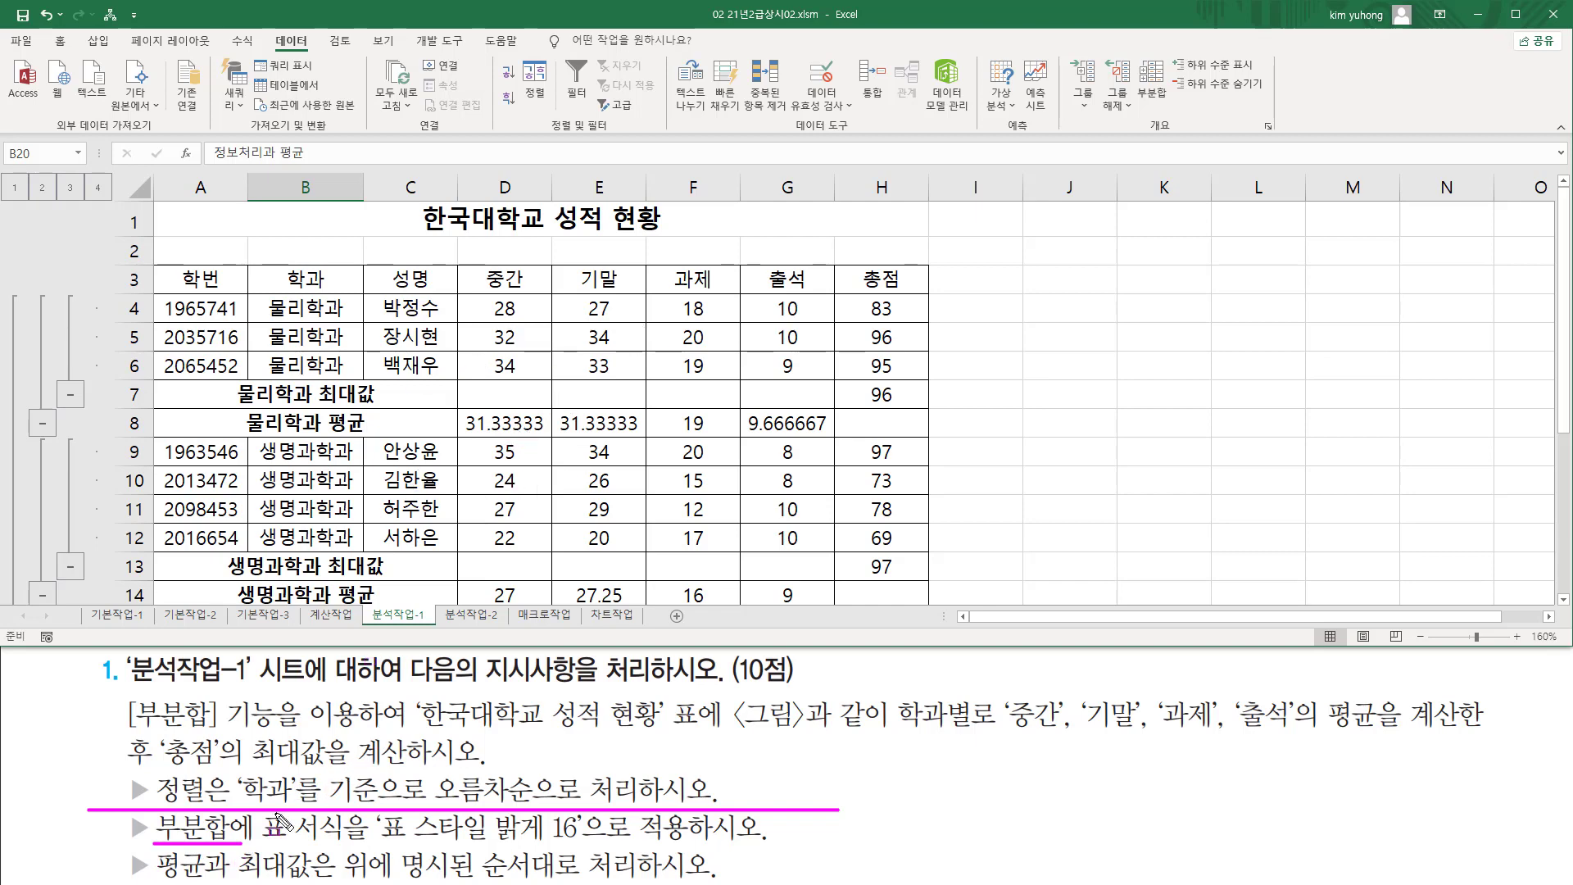
mouse_move(257, 812)
mouse_down()
mouse_move(311, 844)
mouse_move(591, 844)
mouse_up()
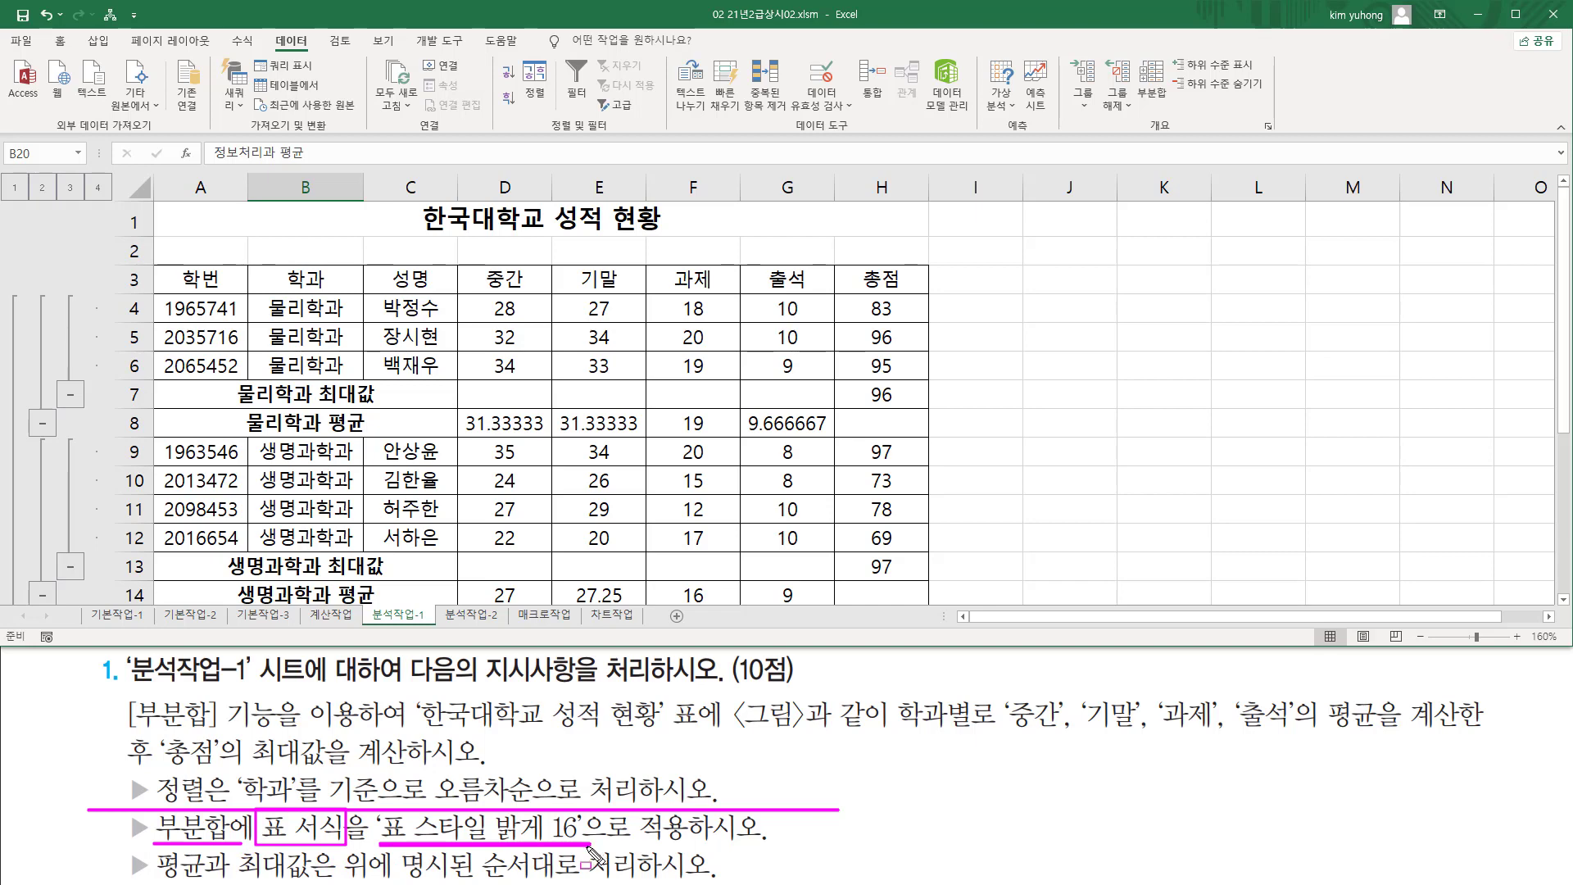
Select the whole subtotalled table from the 학번 header to its last row and choose the table format 표 스타일 밝게 16
click(531, 354)
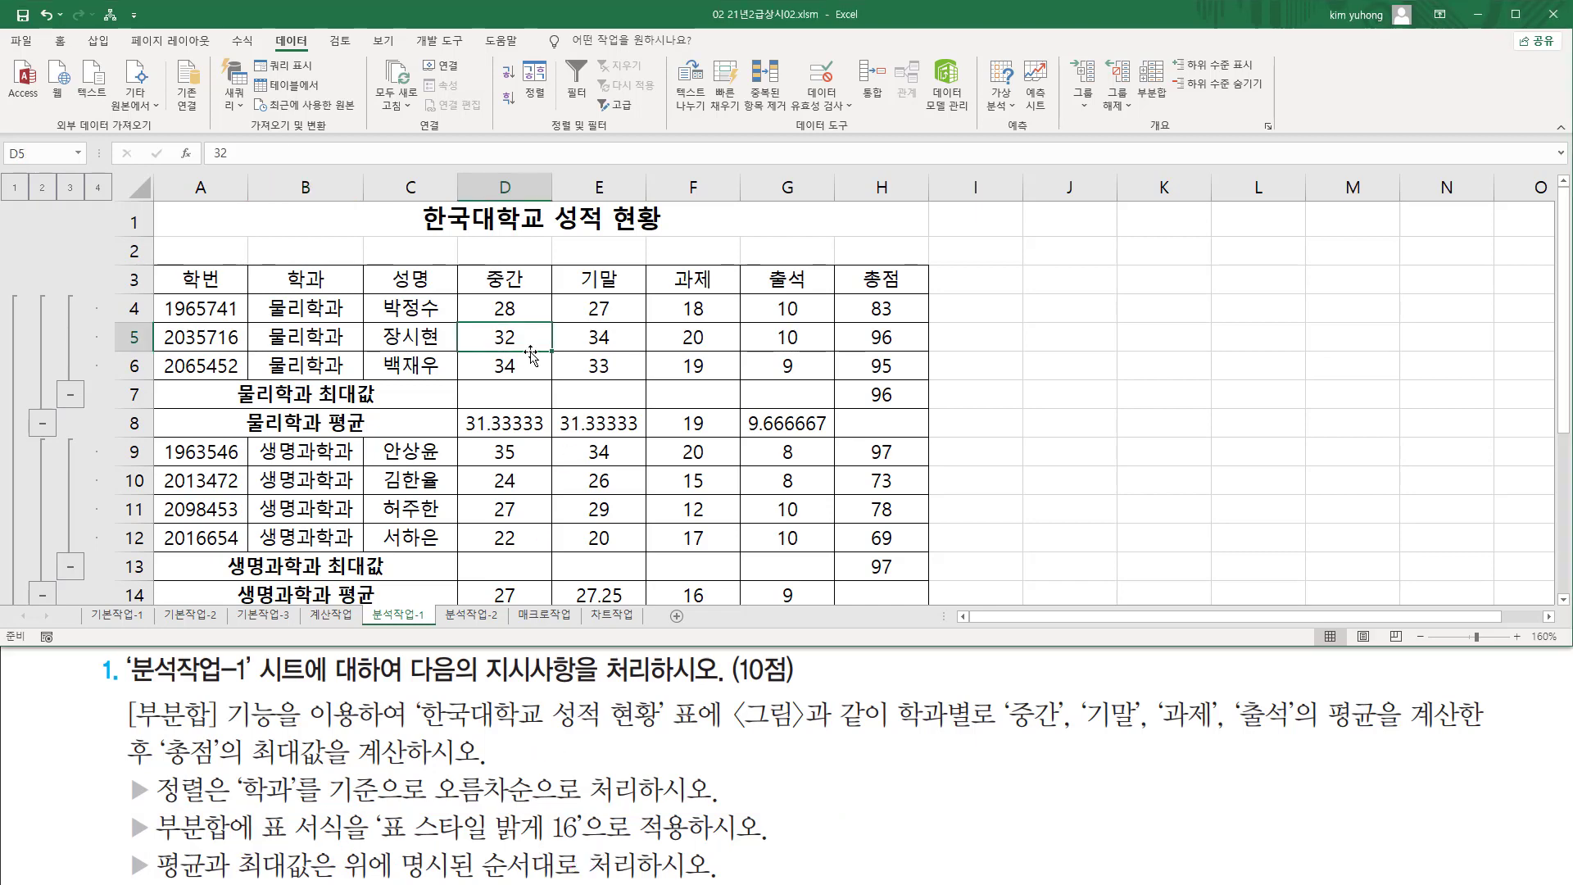
drag(200, 276, 884, 547)
scroll(656, 517, up, 3)
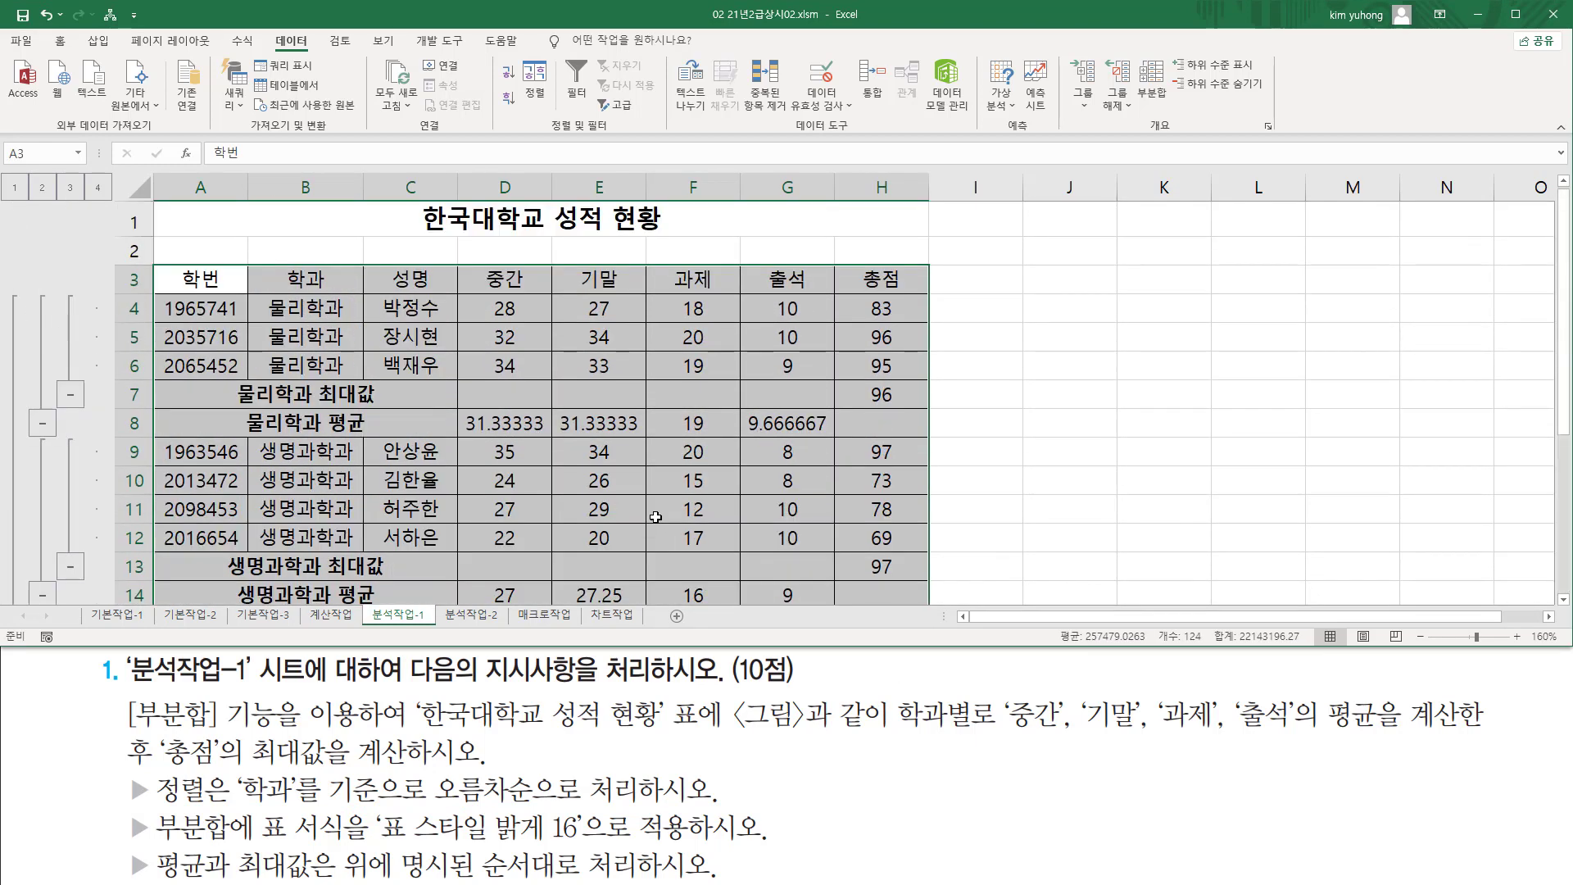
click(59, 42)
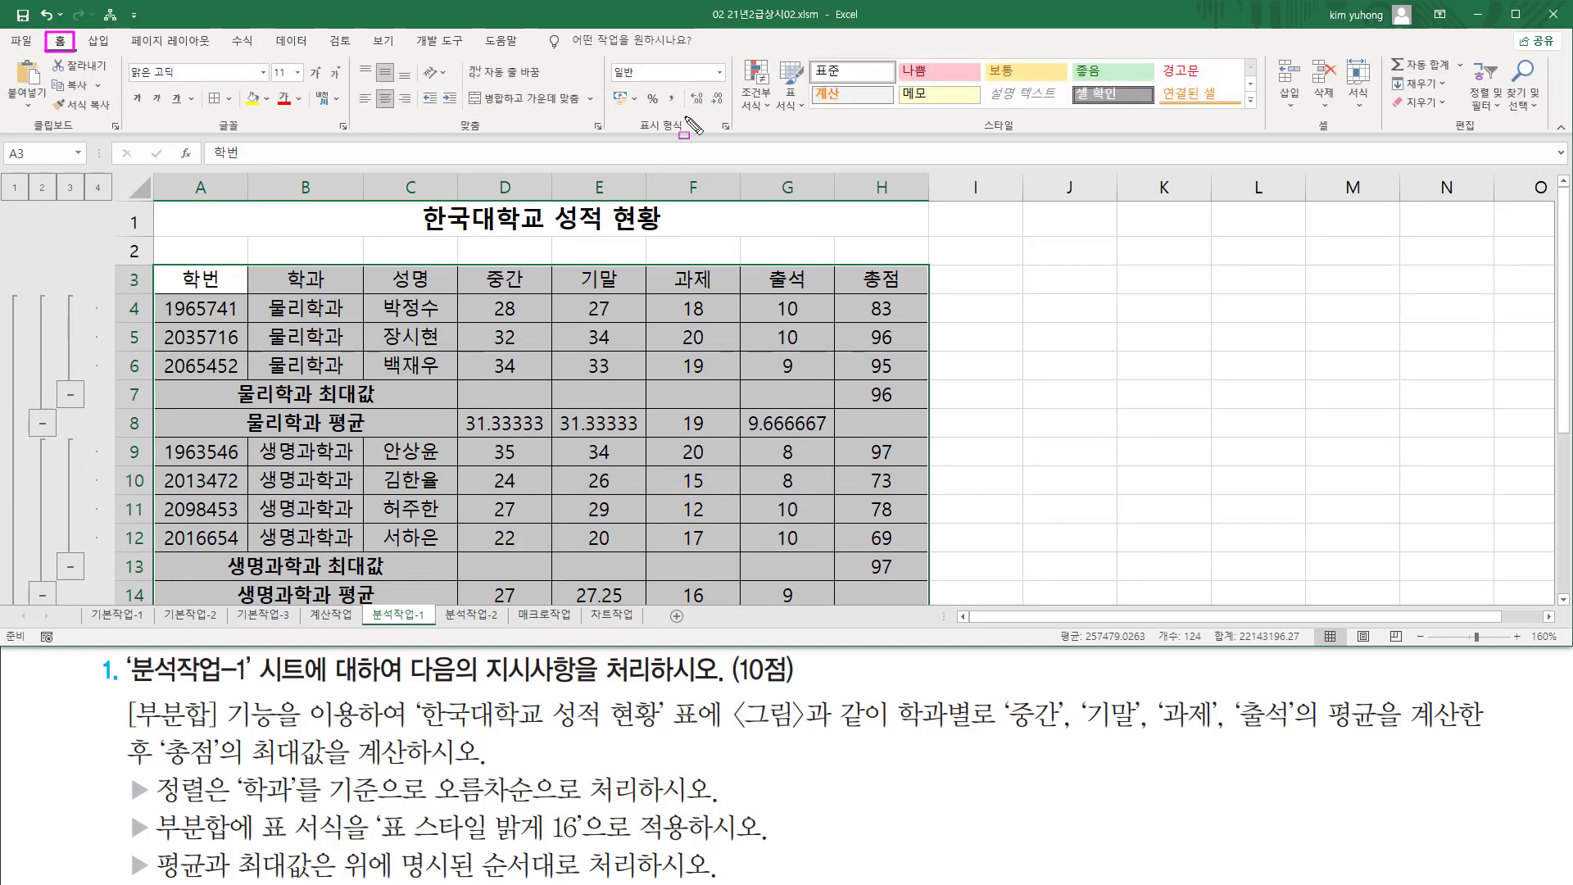
click(792, 103)
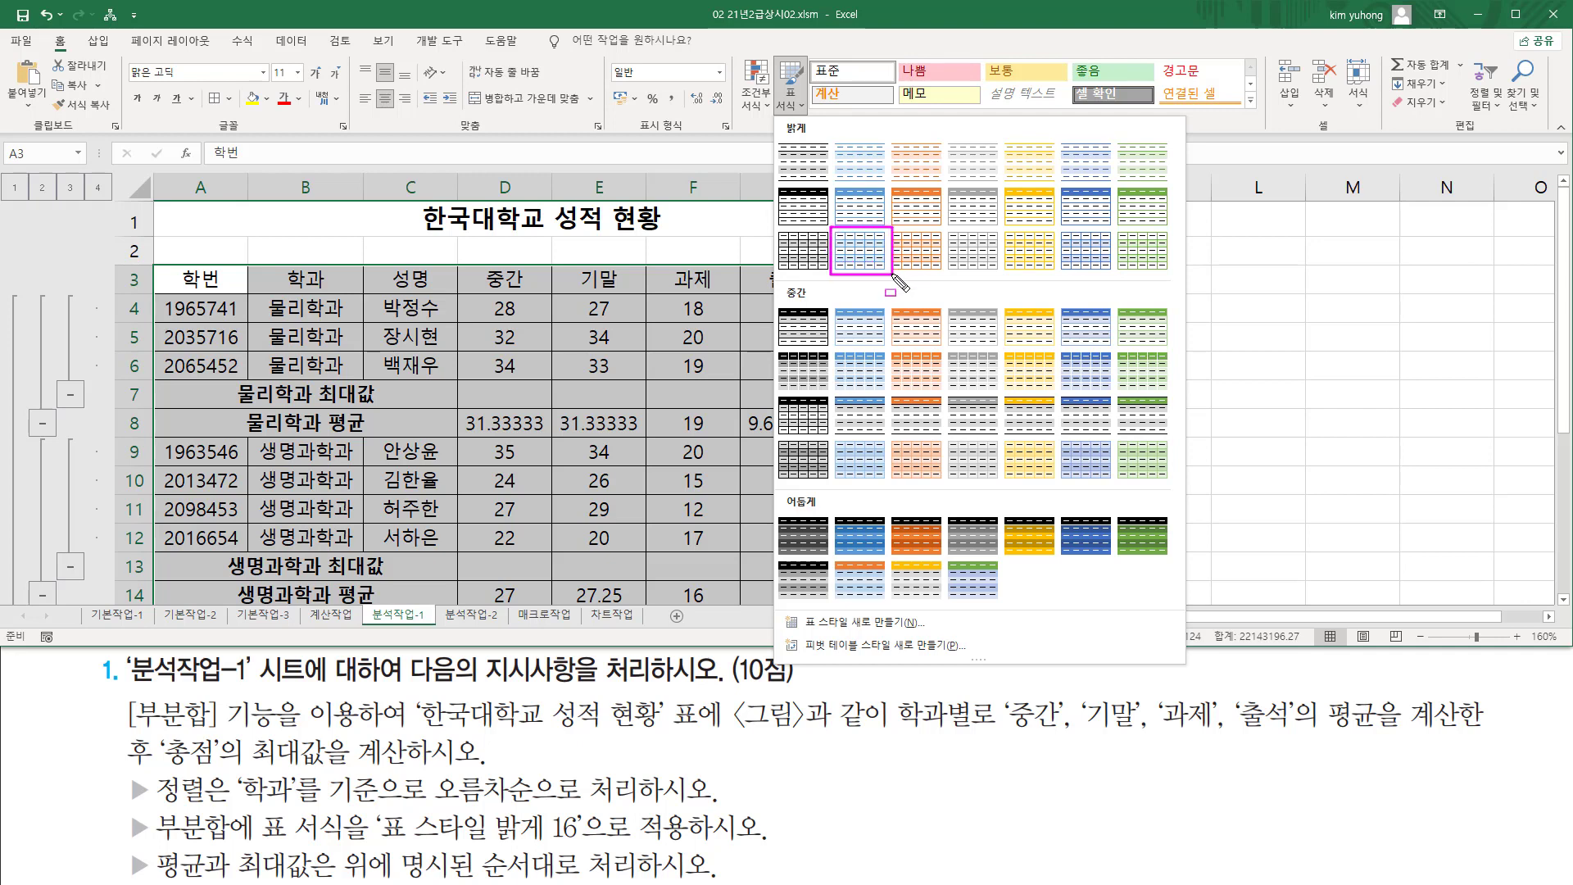
click(795, 106)
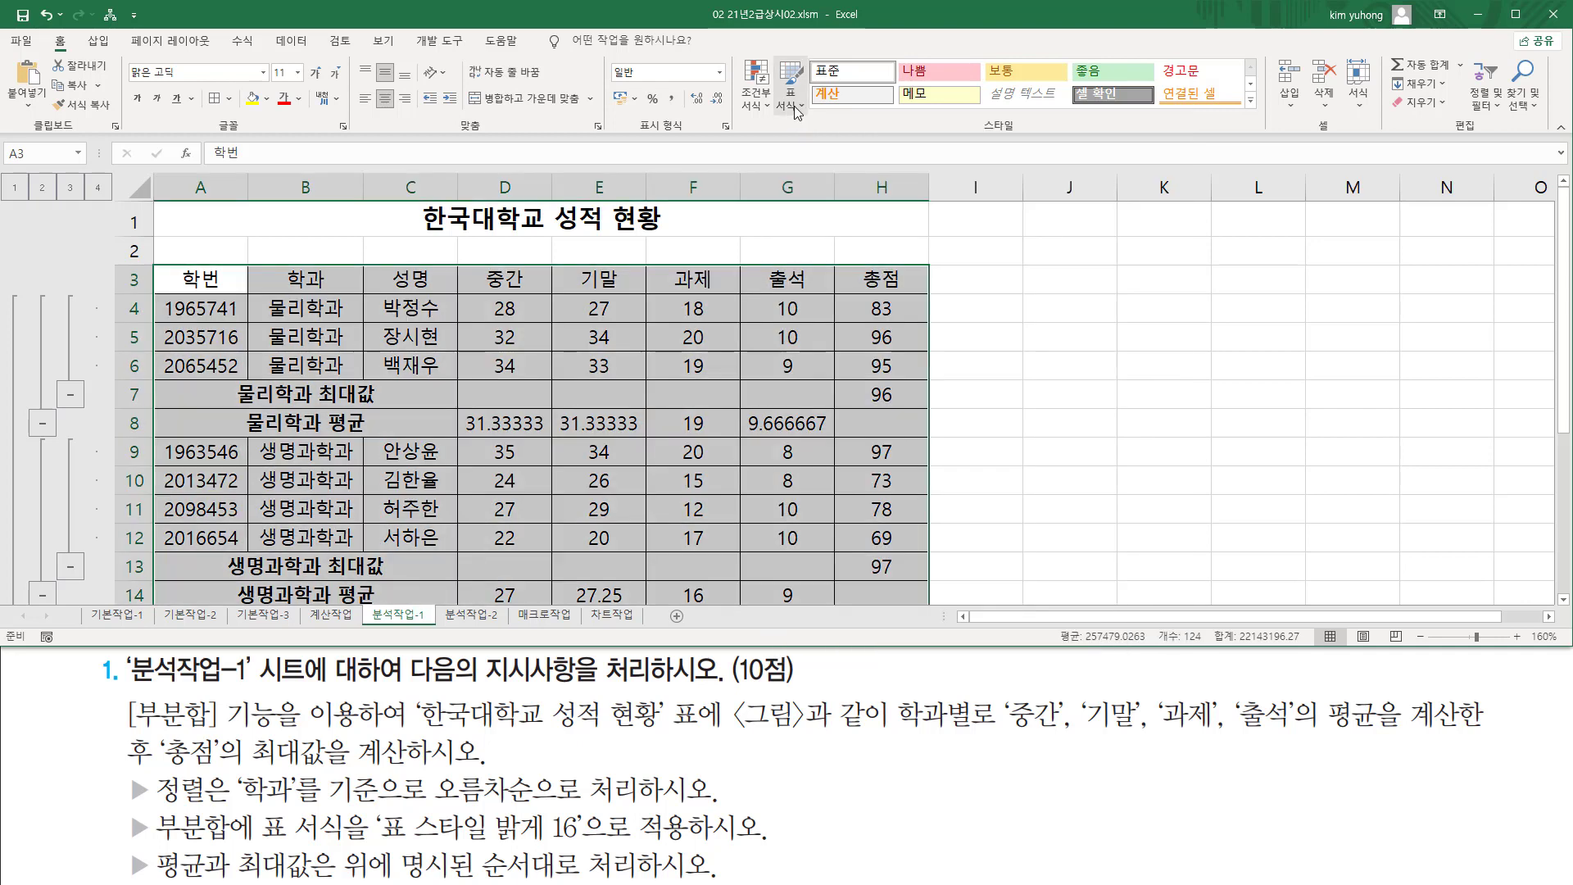
click(795, 106)
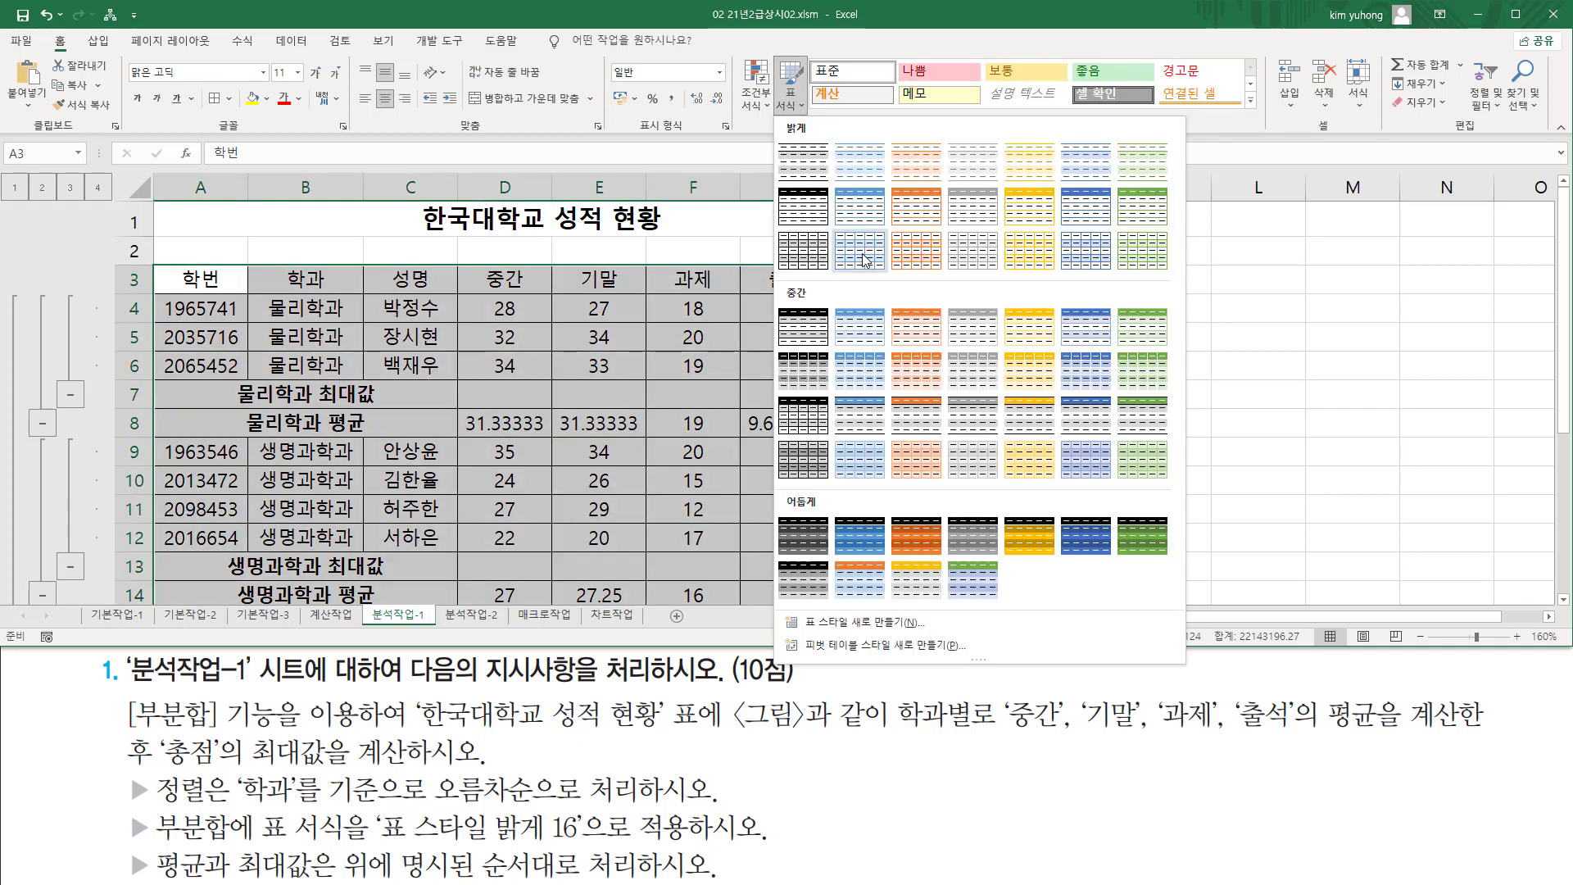
click(848, 273)
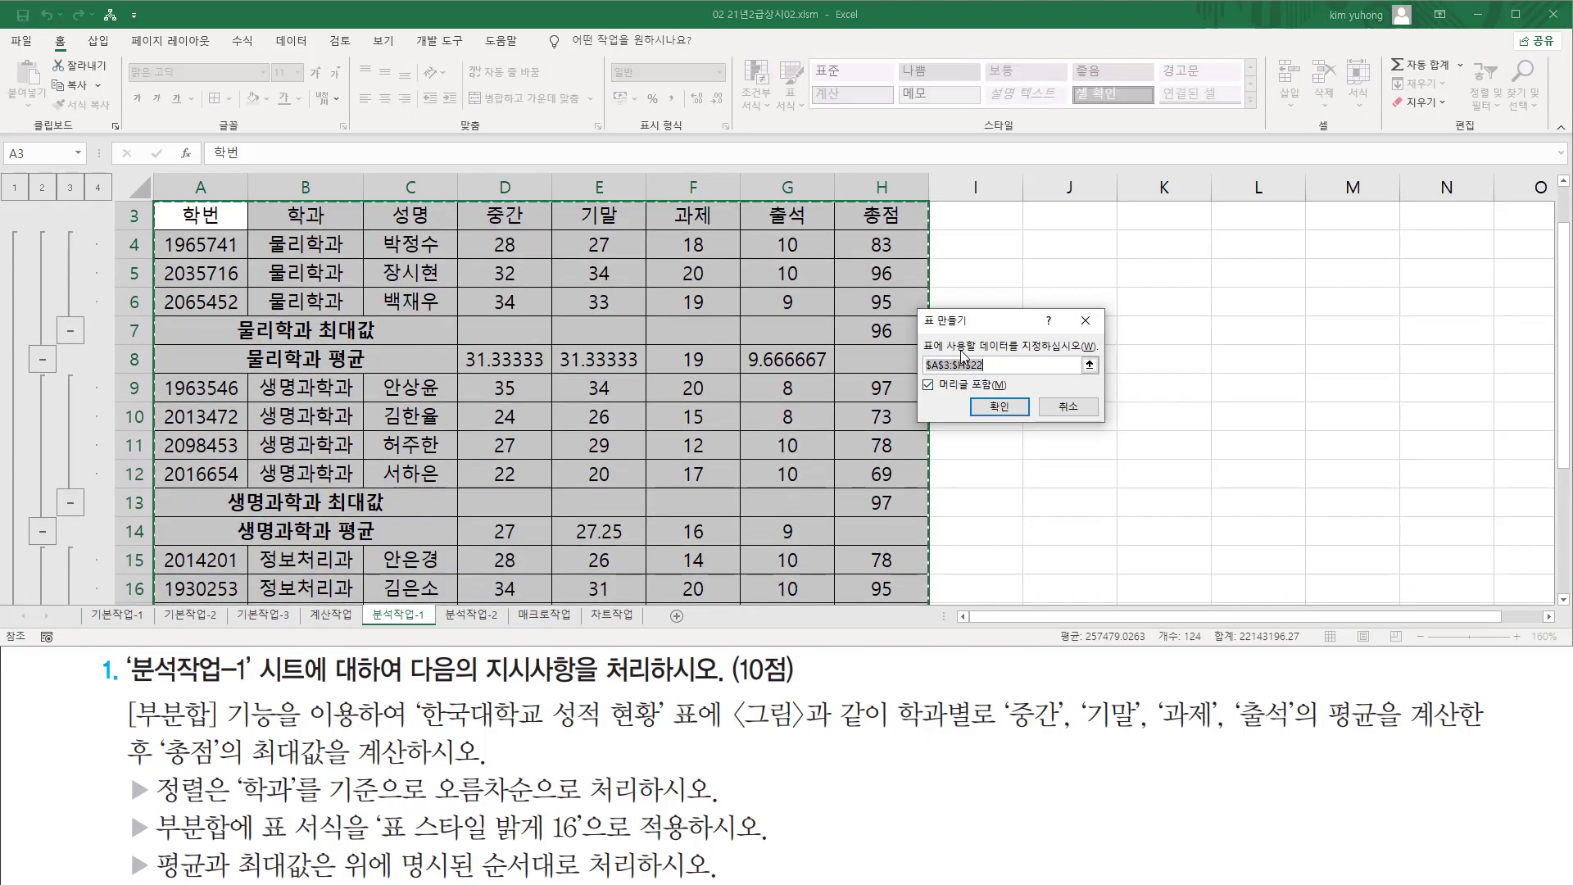
Create the table from the range $A$3:$H$22 with 머리글 포함 turned on
drag(931, 354, 1083, 355)
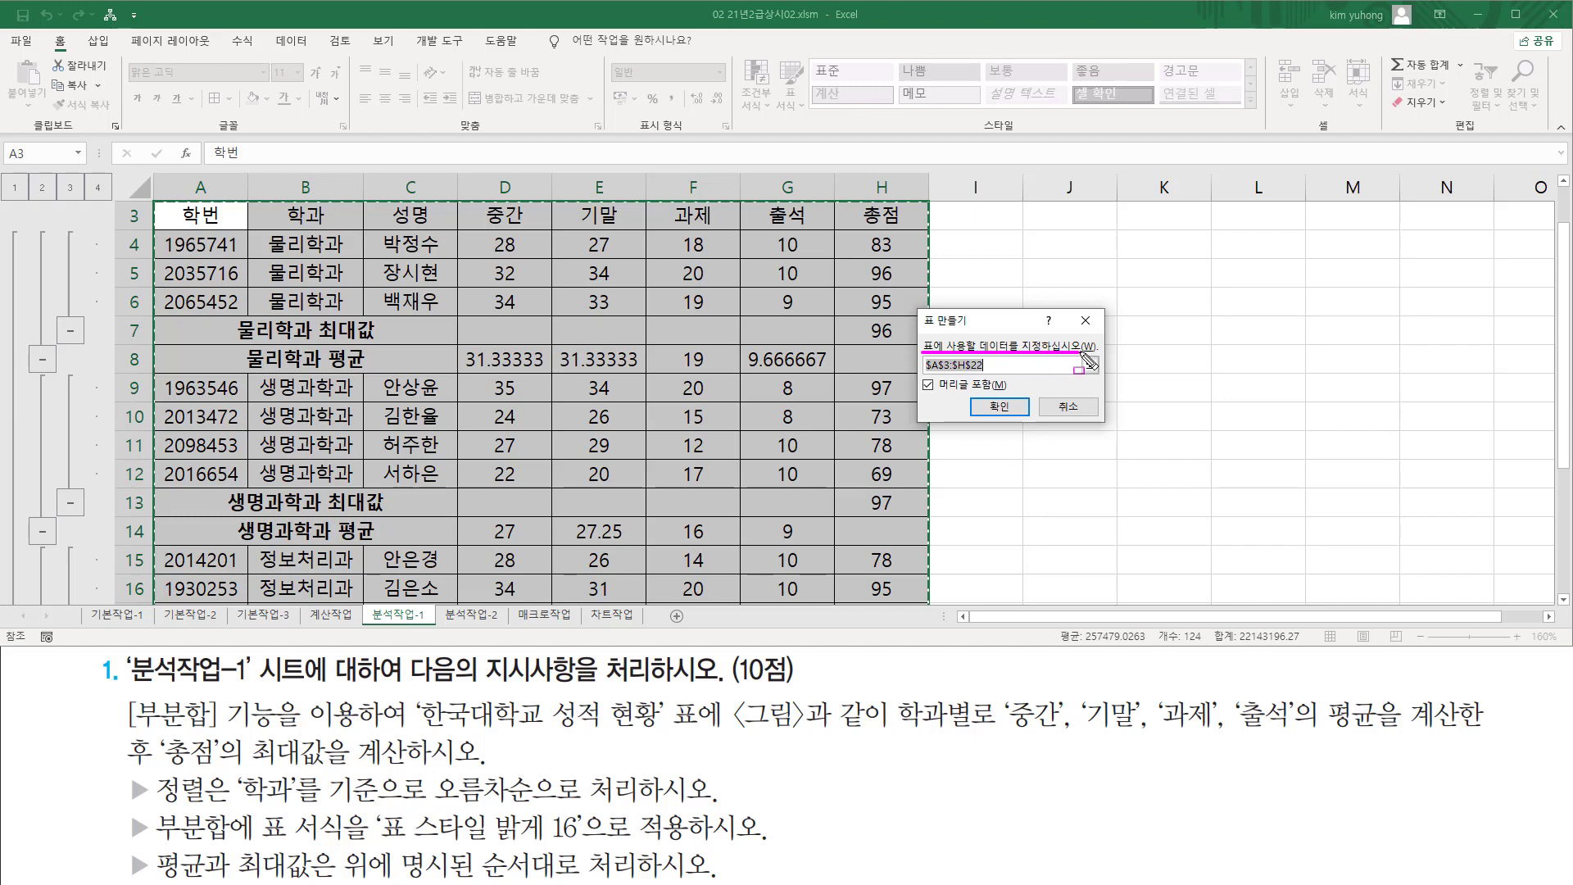
key(Escape)
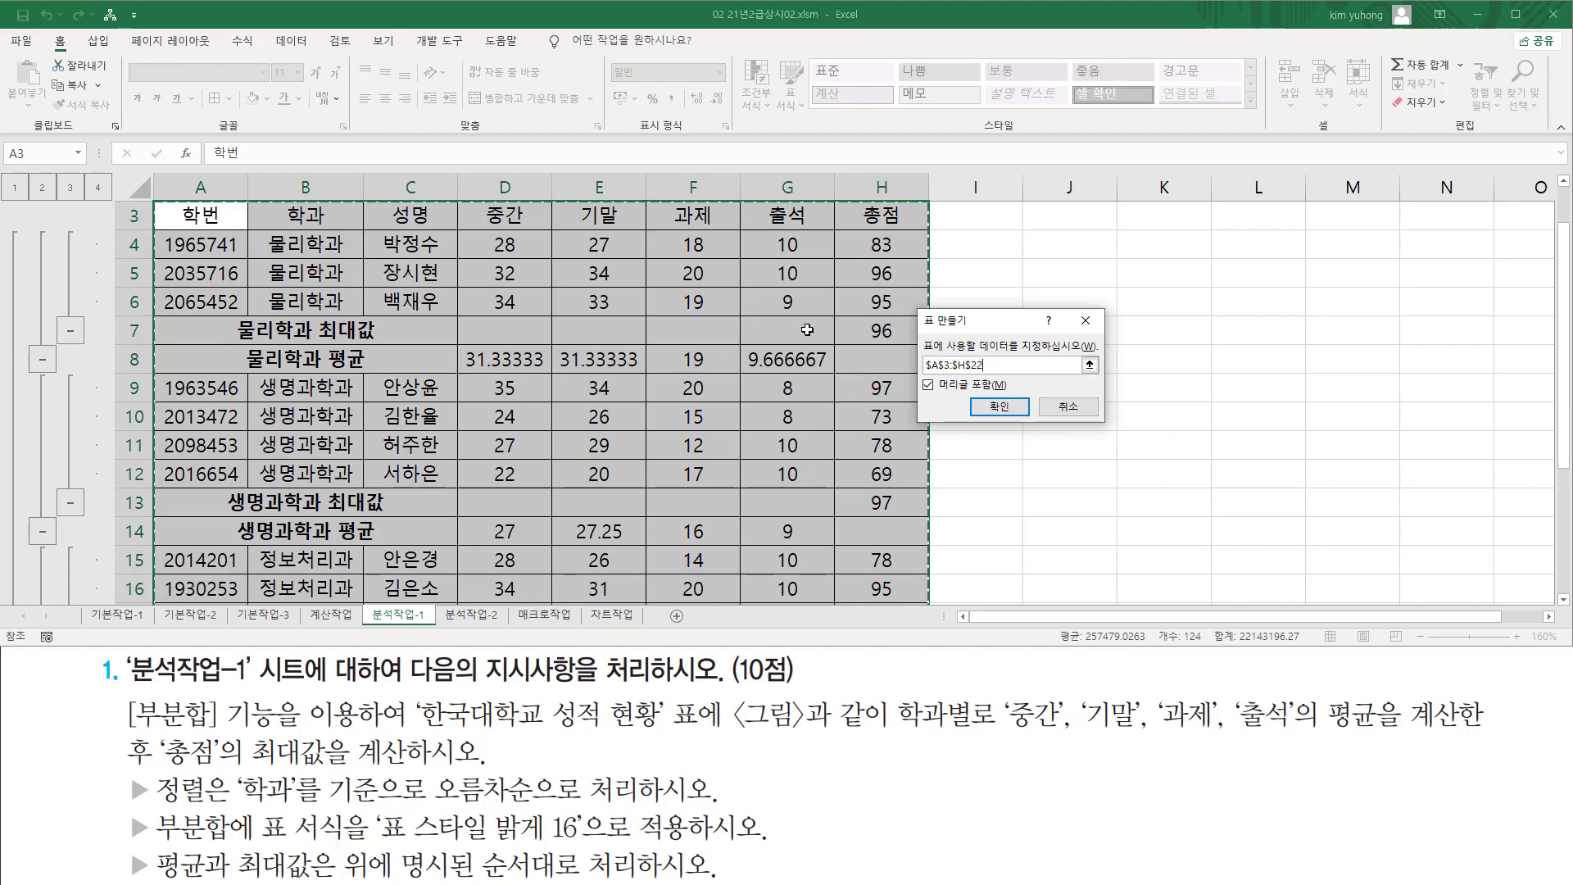
key(BackSpace)
text(2)
drag(926, 356, 982, 376)
key(Escape)
key(Return)
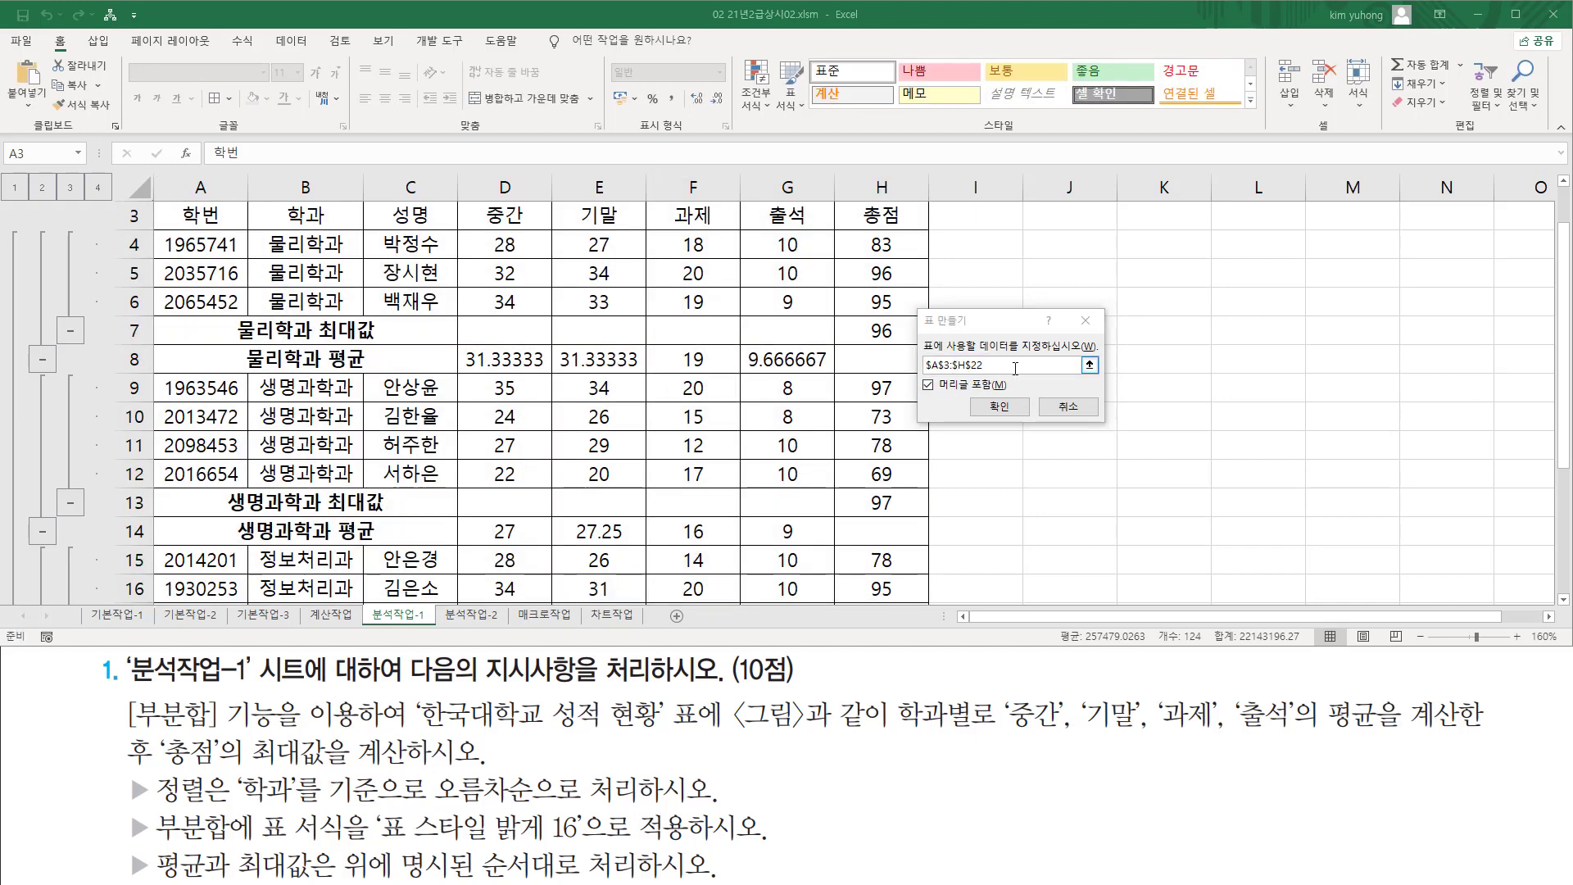
click(1015, 369)
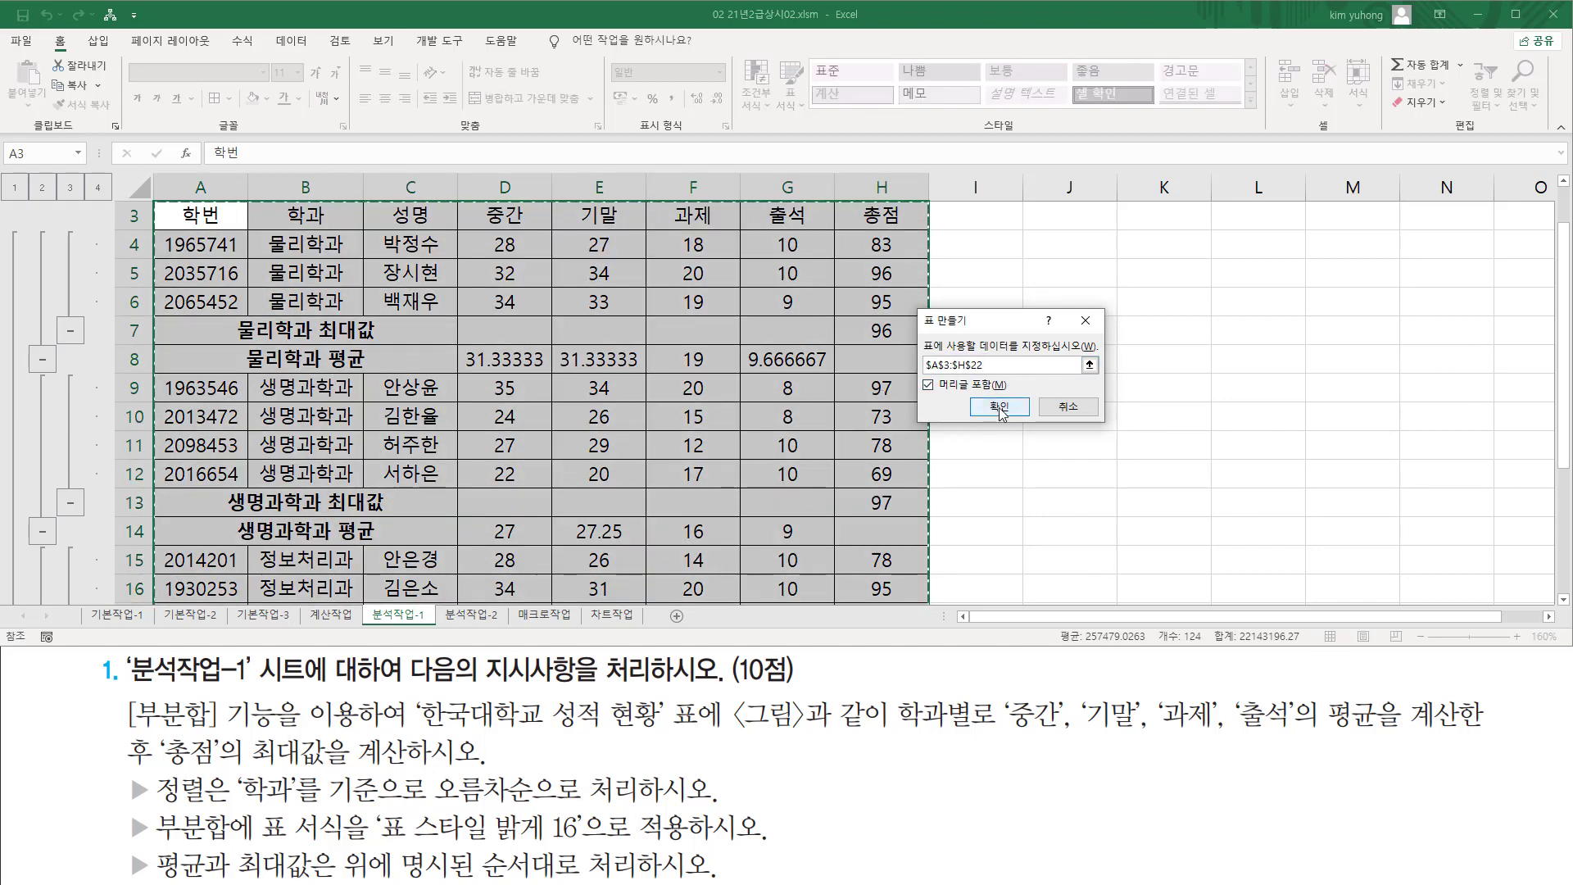
click(999, 407)
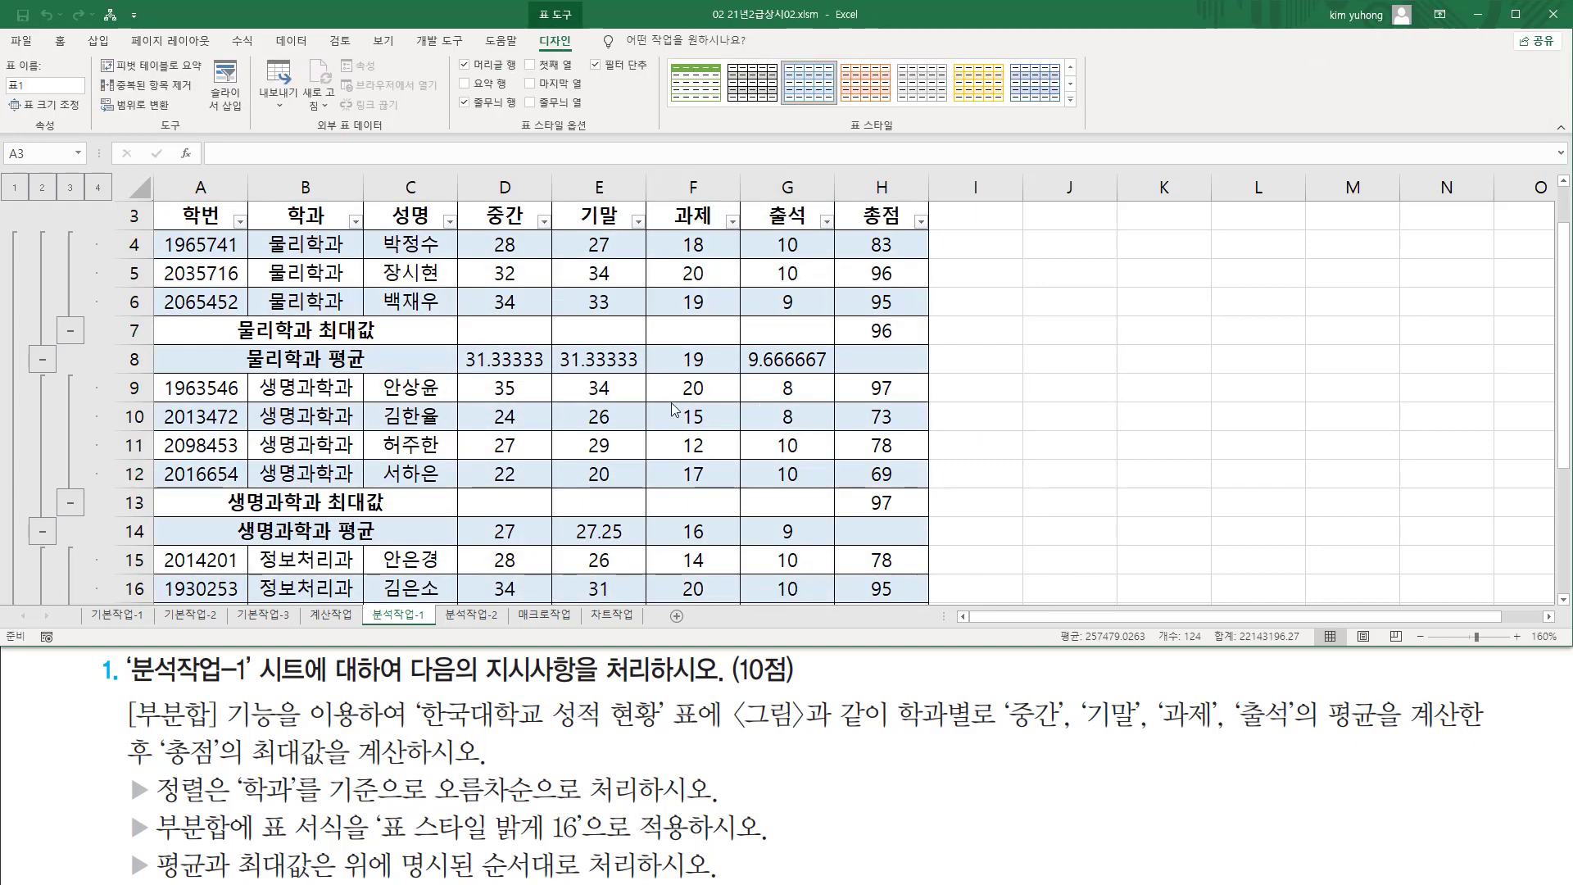
Review the formatted subtotal table from its title down to the last rows
scroll(674, 407, up, 1)
scroll(673, 408, down, 5)
scroll(673, 408, up, 5)
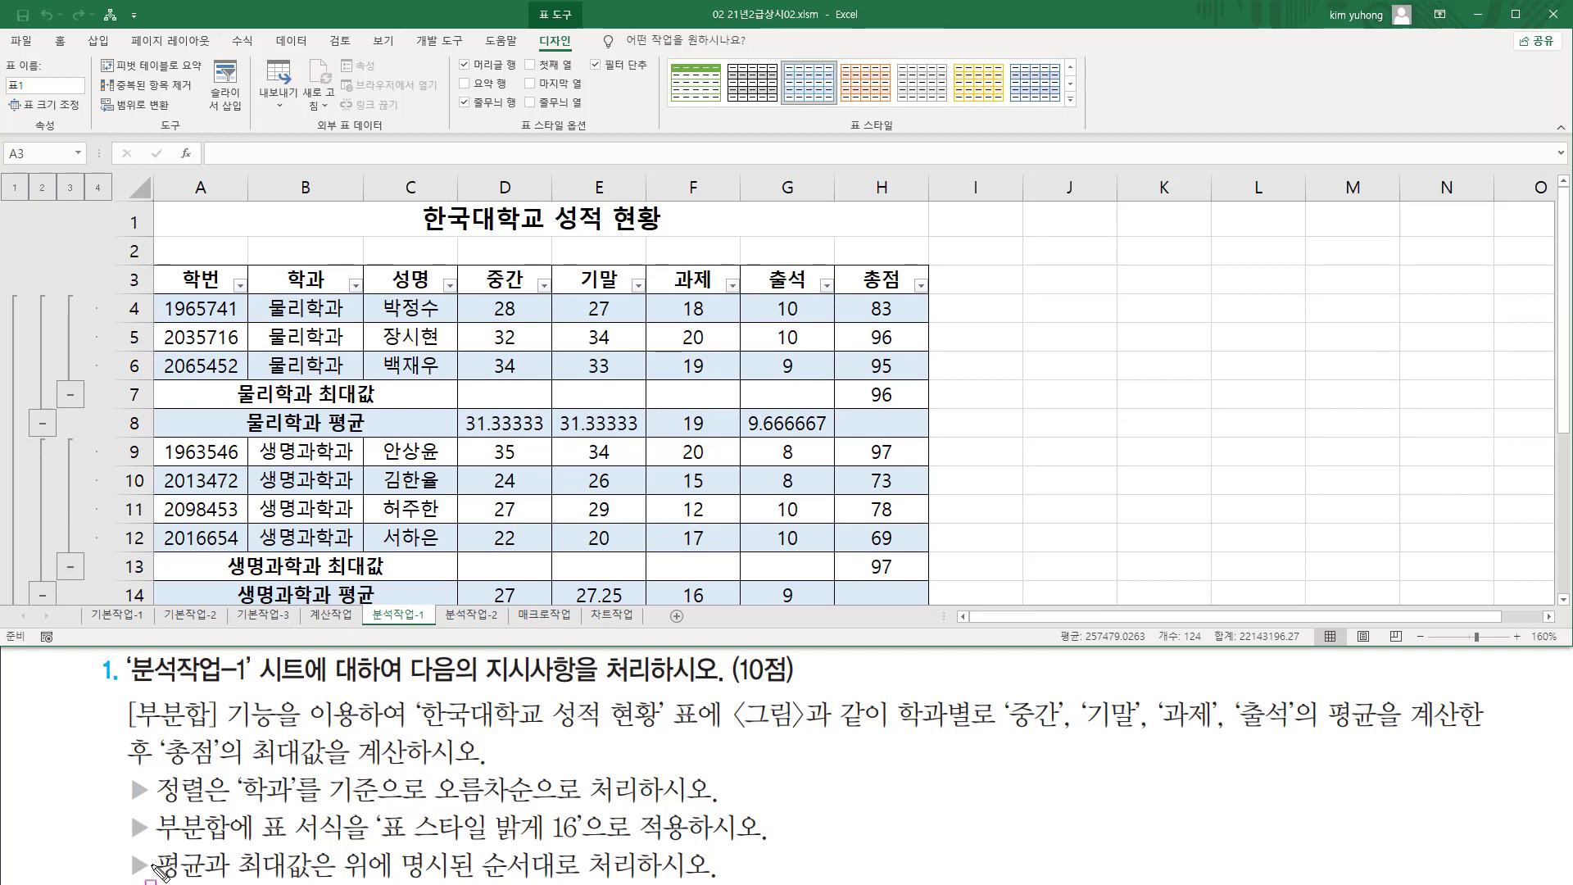
mouse_move(152, 844)
mouse_down()
mouse_move(236, 876)
mouse_move(584, 876)
mouse_up()
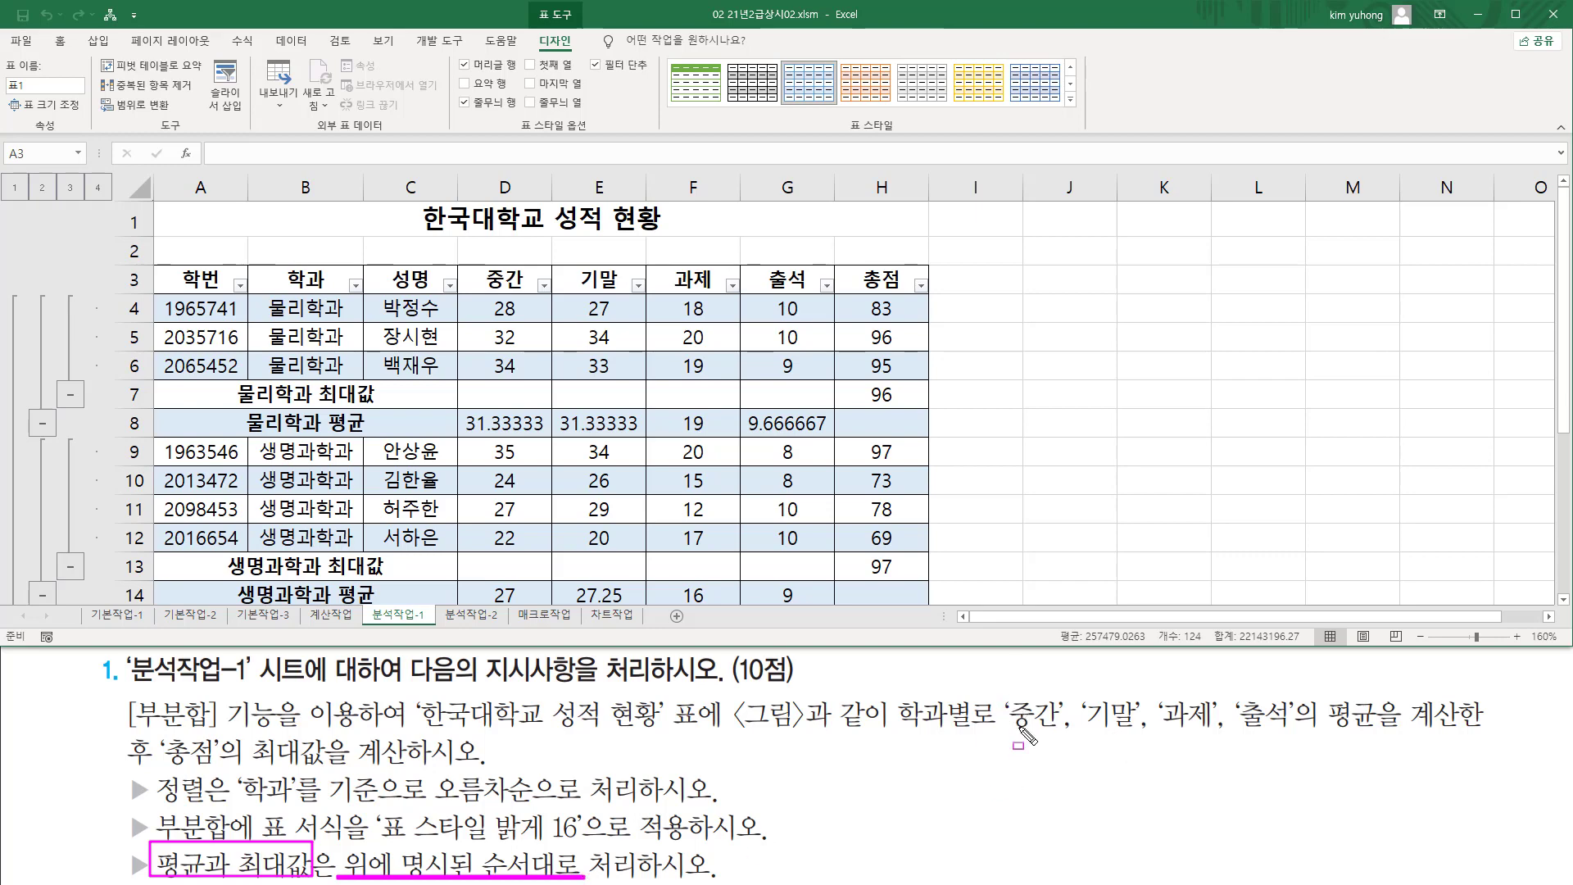
drag(1004, 735, 1501, 735)
mouse_move(129, 763)
mouse_down()
mouse_move(374, 792)
mouse_move(354, 772)
mouse_move(414, 799)
mouse_up()
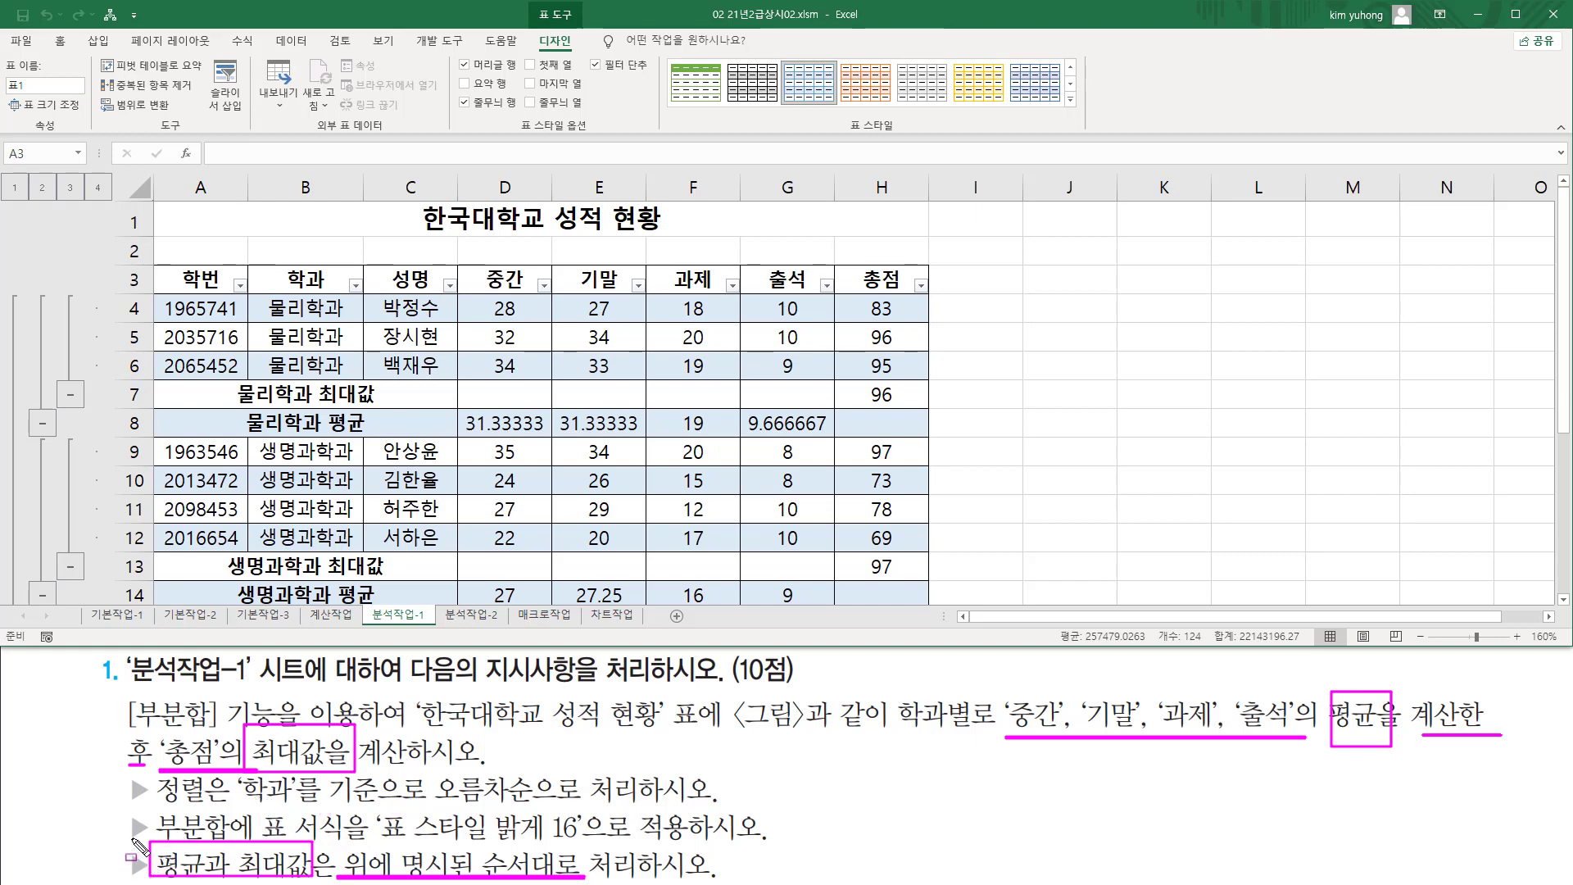
key(Escape)
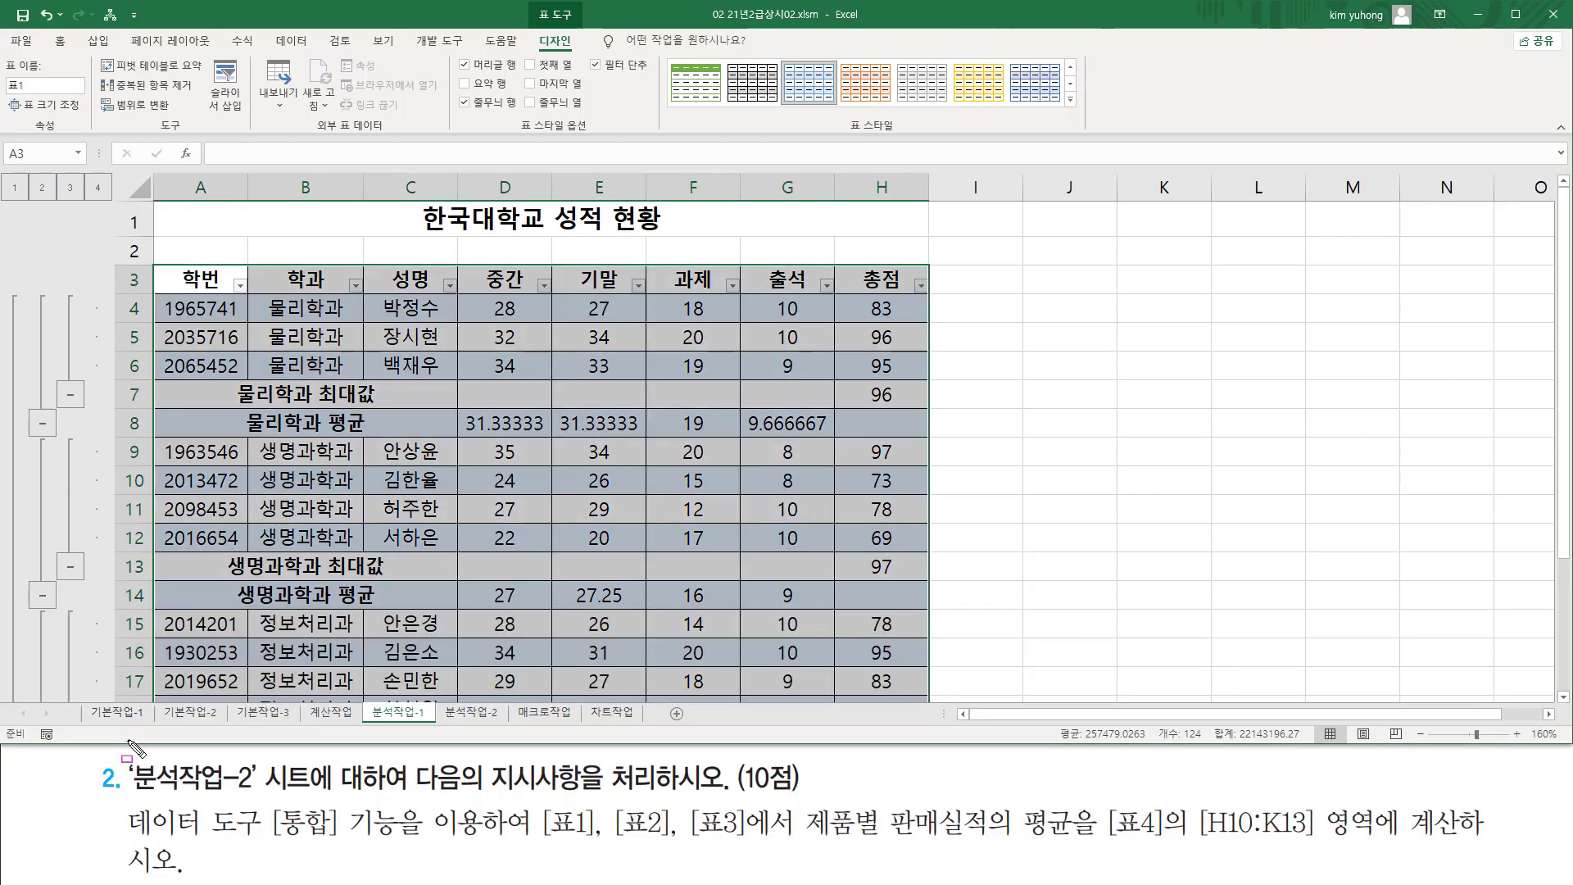
Switch to the 분석작업-2 sheet with the regional sales tables
drag(123, 800, 258, 756)
drag(369, 799, 808, 797)
drag(444, 703, 509, 722)
key(Escape)
click(475, 712)
ctrl+scroll(395, 498, up, 3)
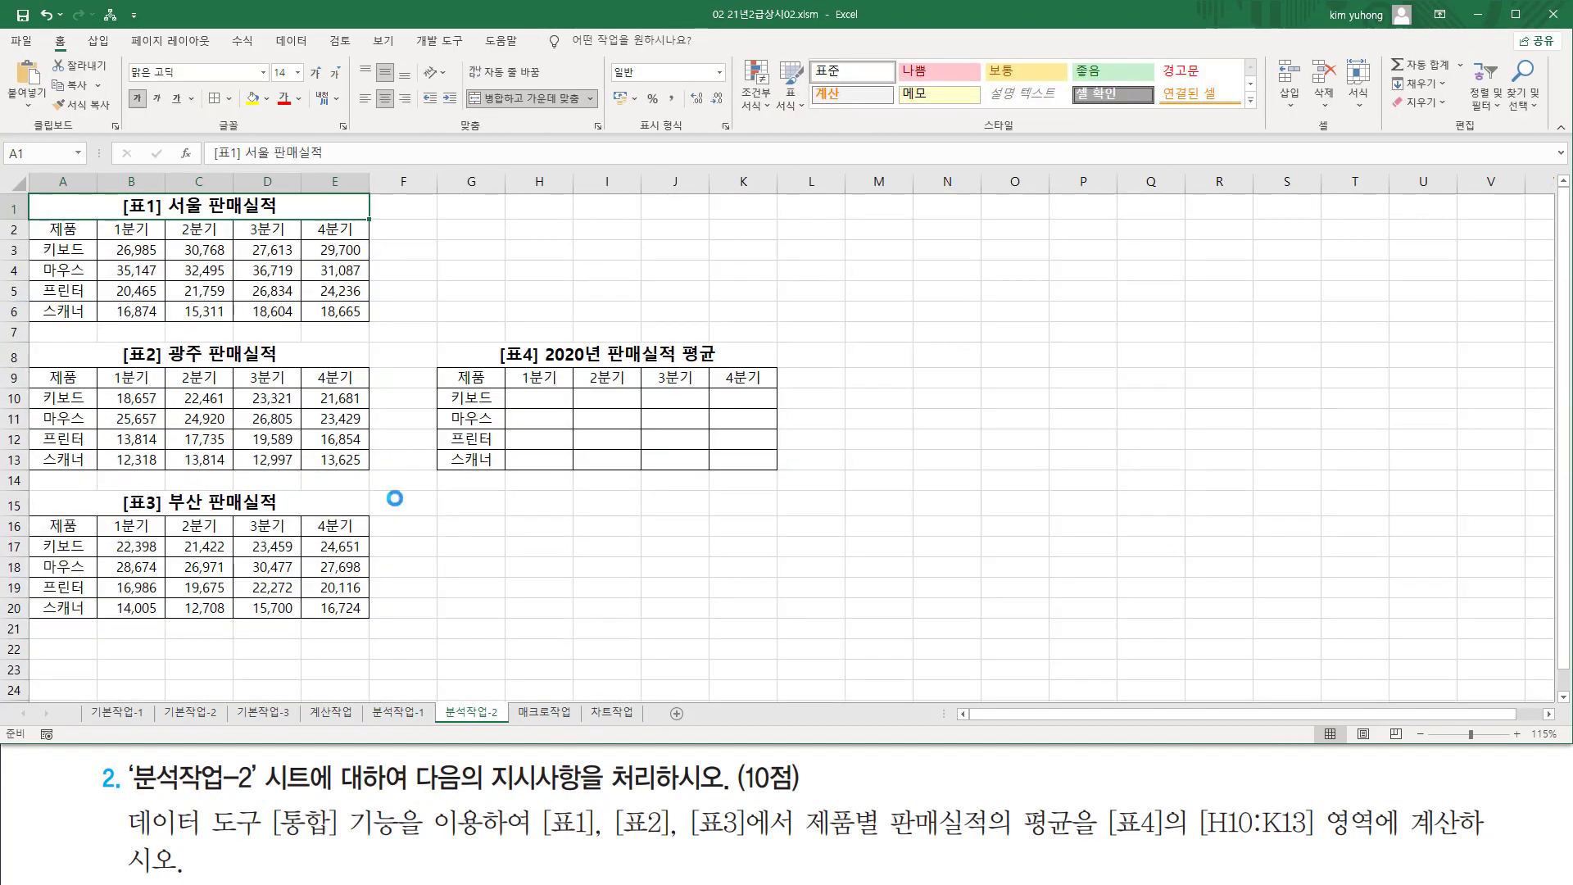
ctrl+scroll(396, 498, up, 2)
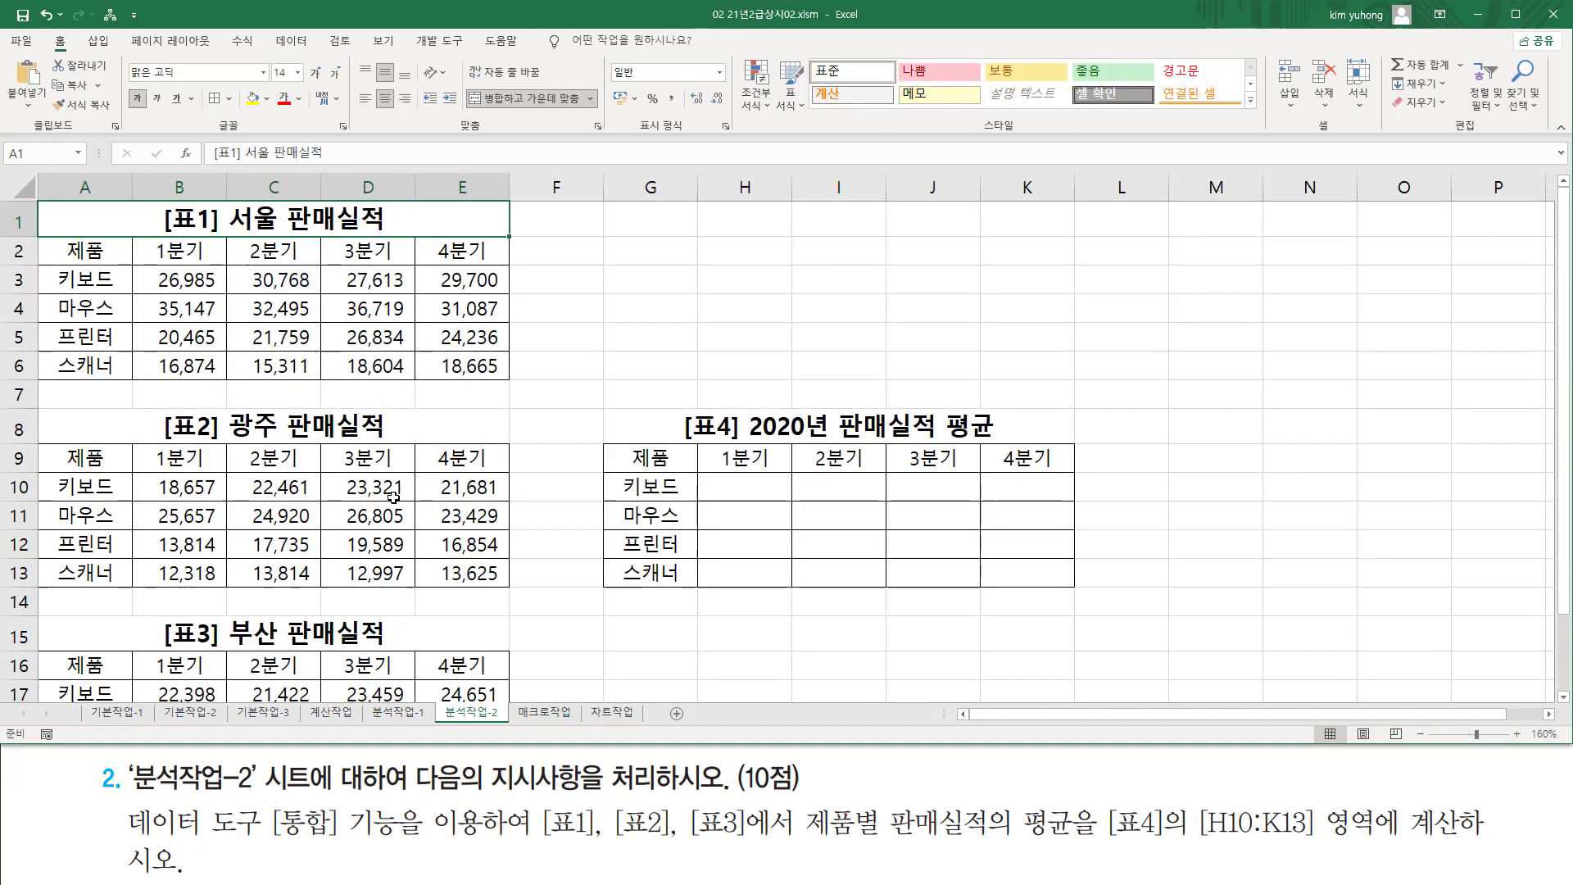
Look over the [표1], [표2] and [표3] sales tables on the 분석작업-2 sheet
drag(154, 199, 217, 233)
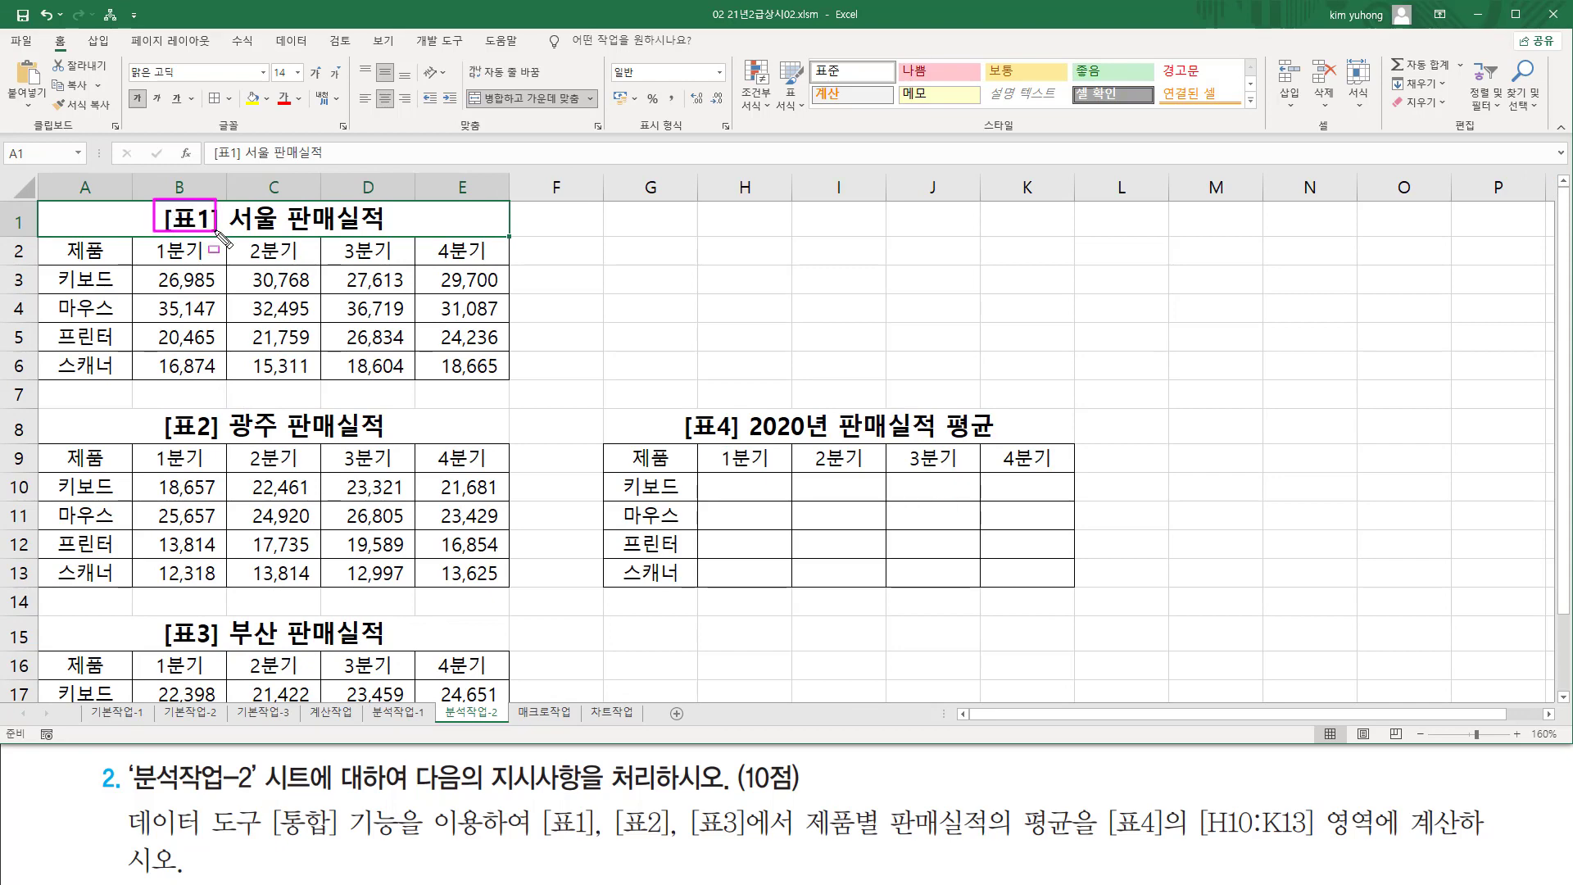
drag(150, 381, 243, 455)
drag(159, 627, 238, 672)
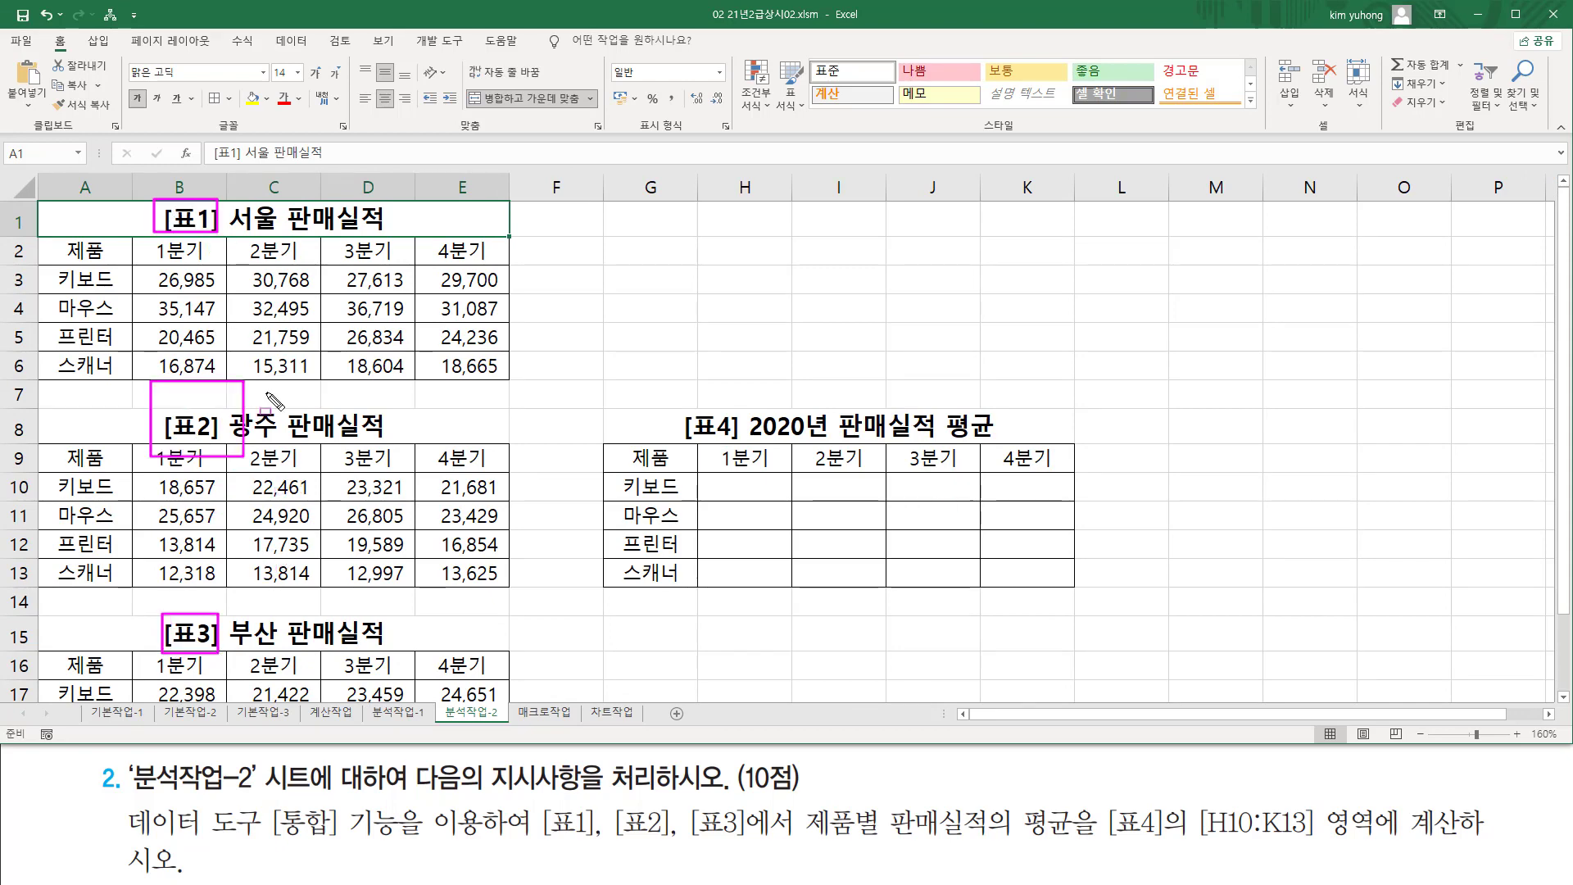
key(Escape)
scroll(181, 354, down, 1)
scroll(181, 354, down, 1)
scroll(528, 423, up, 2)
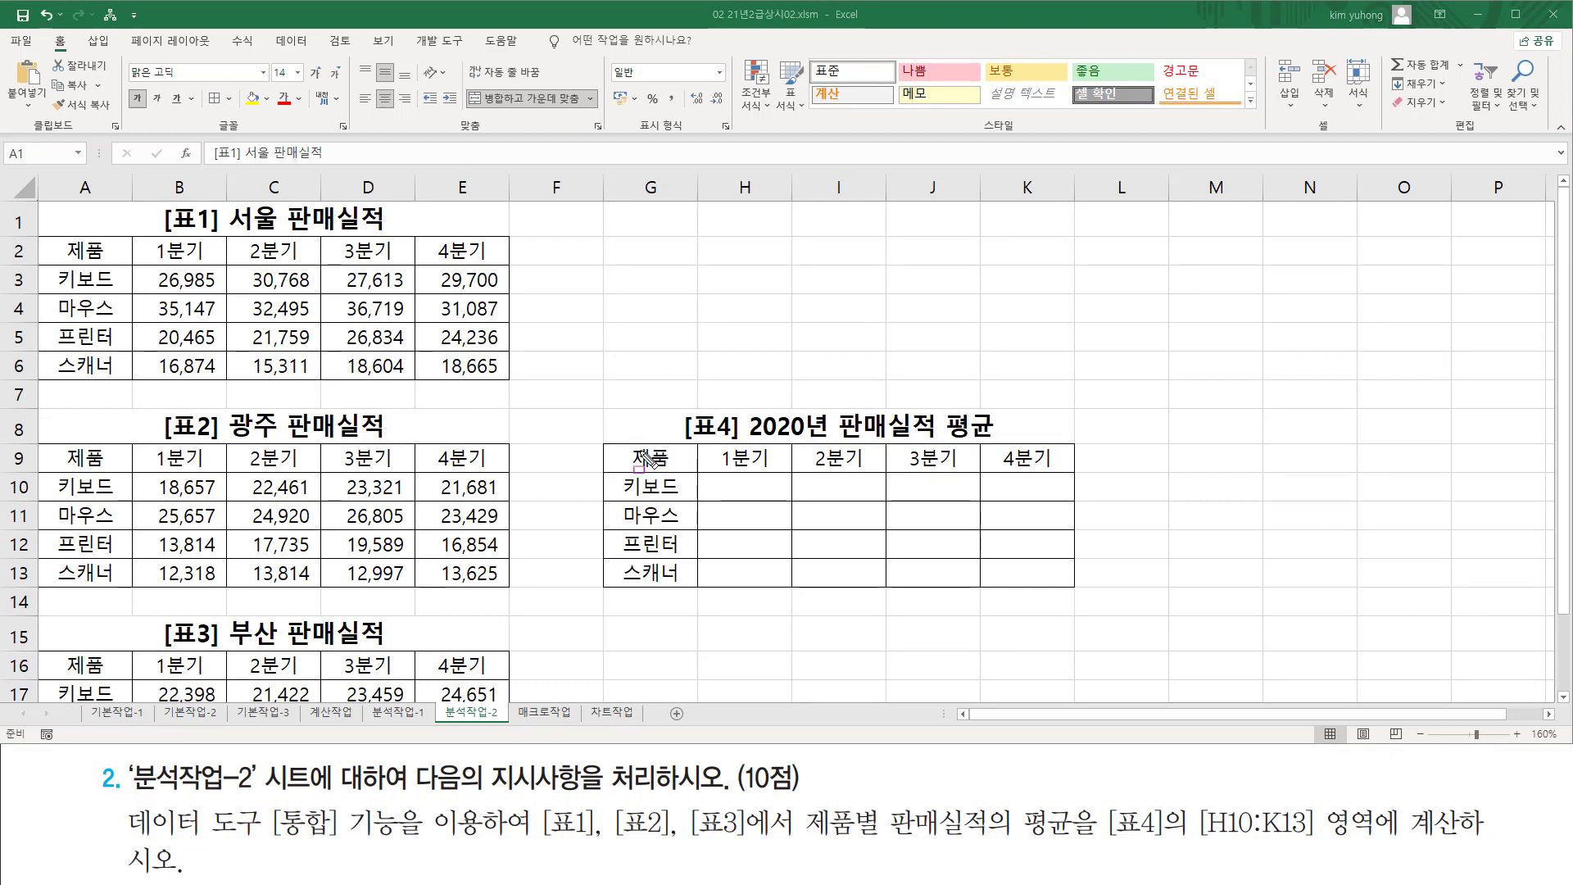
drag(713, 479, 1047, 580)
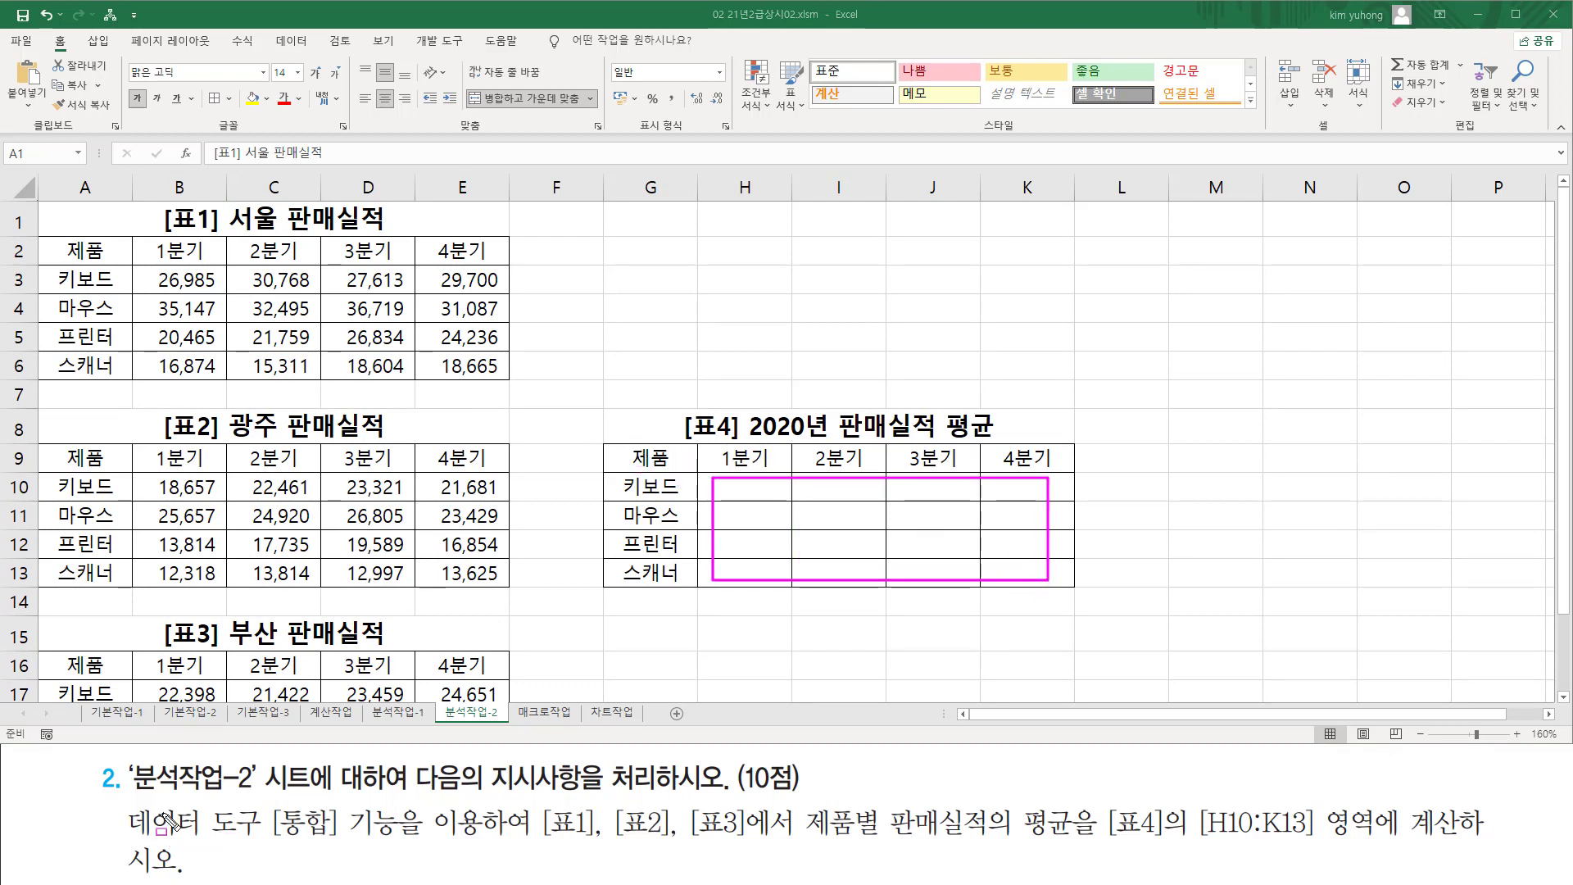
drag(123, 840, 392, 850)
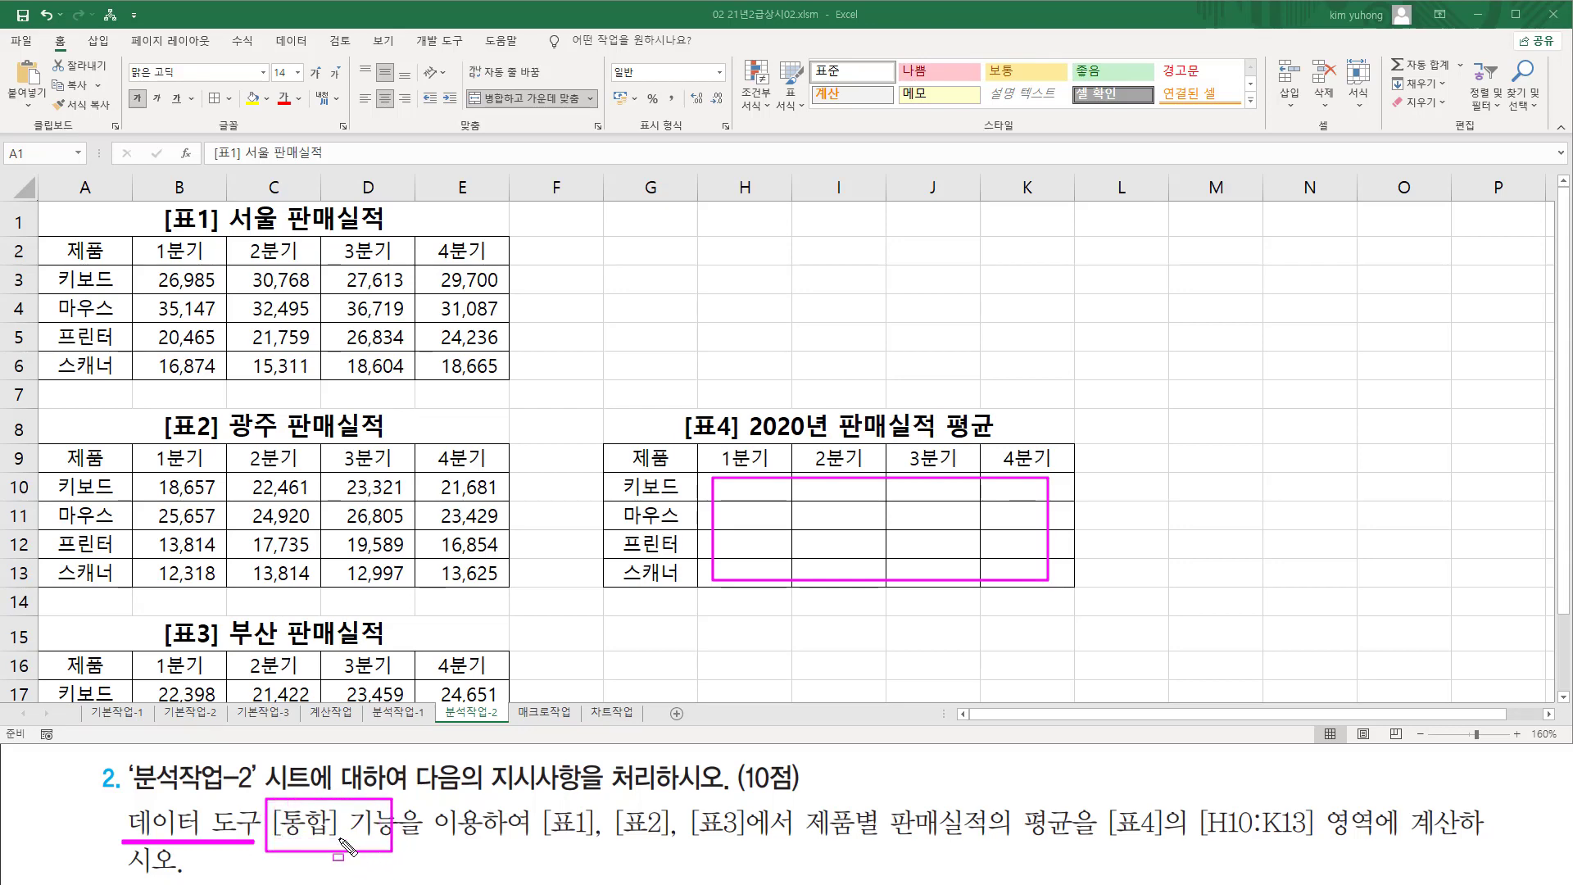
drag(543, 839, 1319, 839)
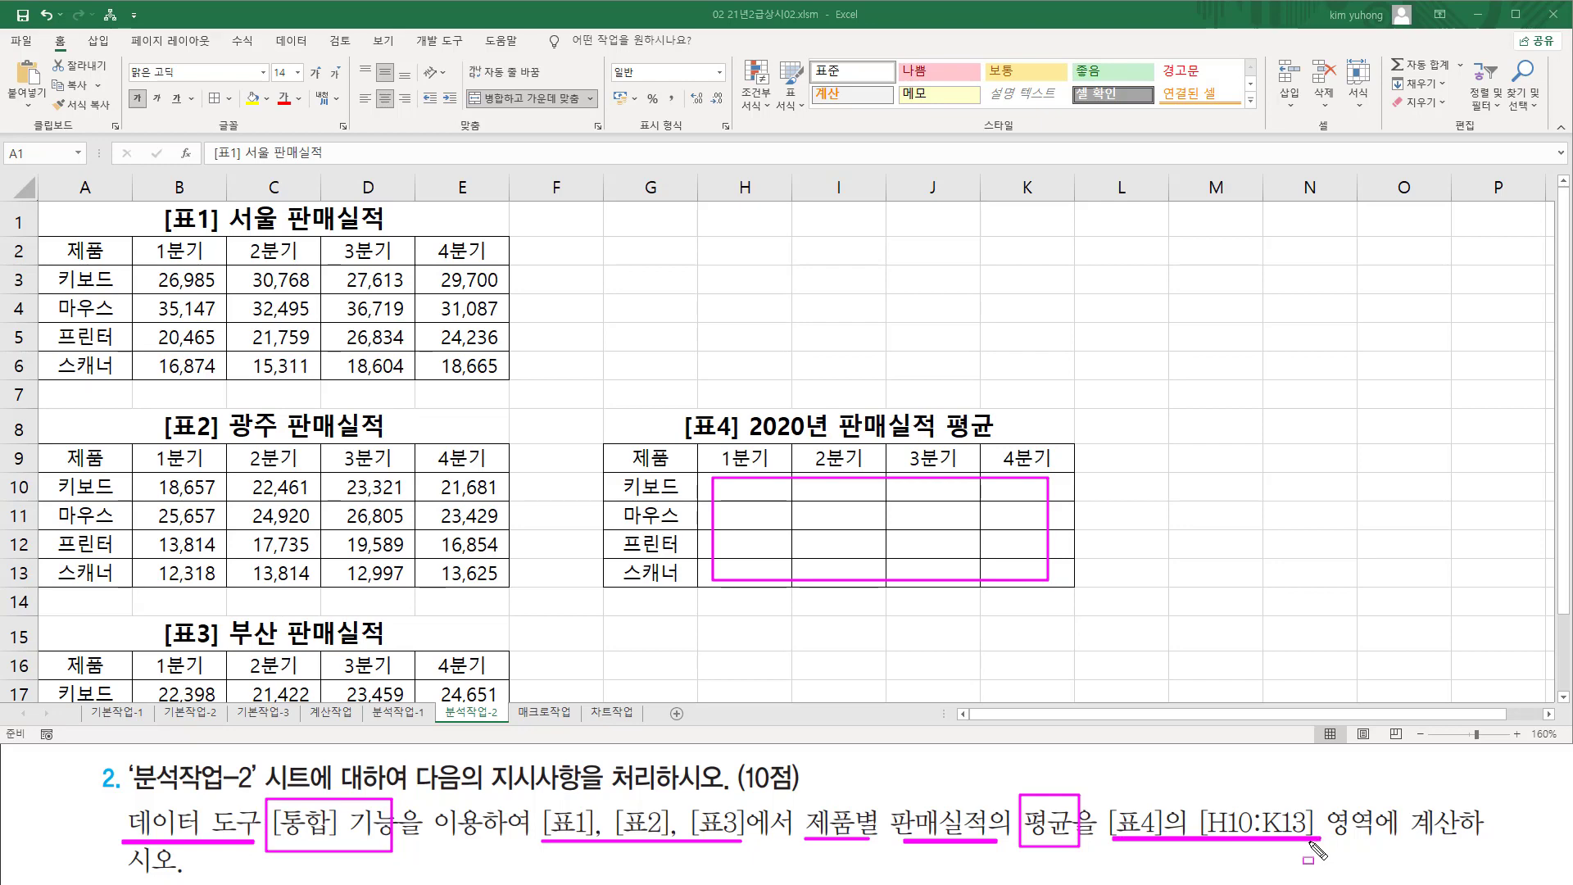
drag(227, 193, 279, 246)
mouse_move(223, 401)
mouse_down()
mouse_move(280, 426)
mouse_move(282, 490)
mouse_up()
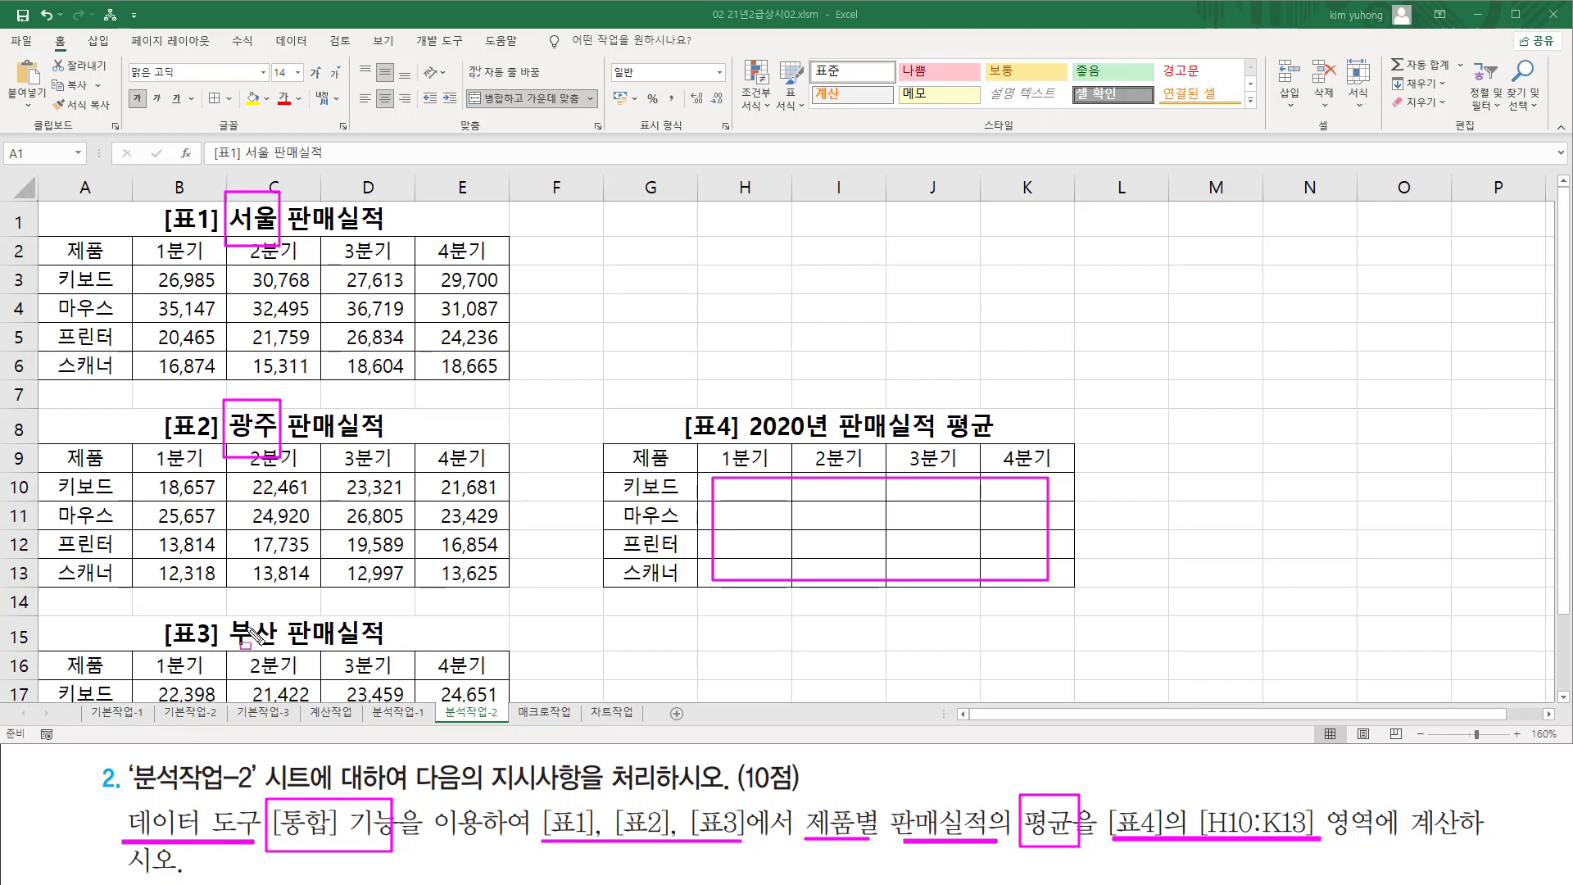
mouse_move(230, 603)
mouse_down()
mouse_move(283, 631)
mouse_move(283, 660)
mouse_up()
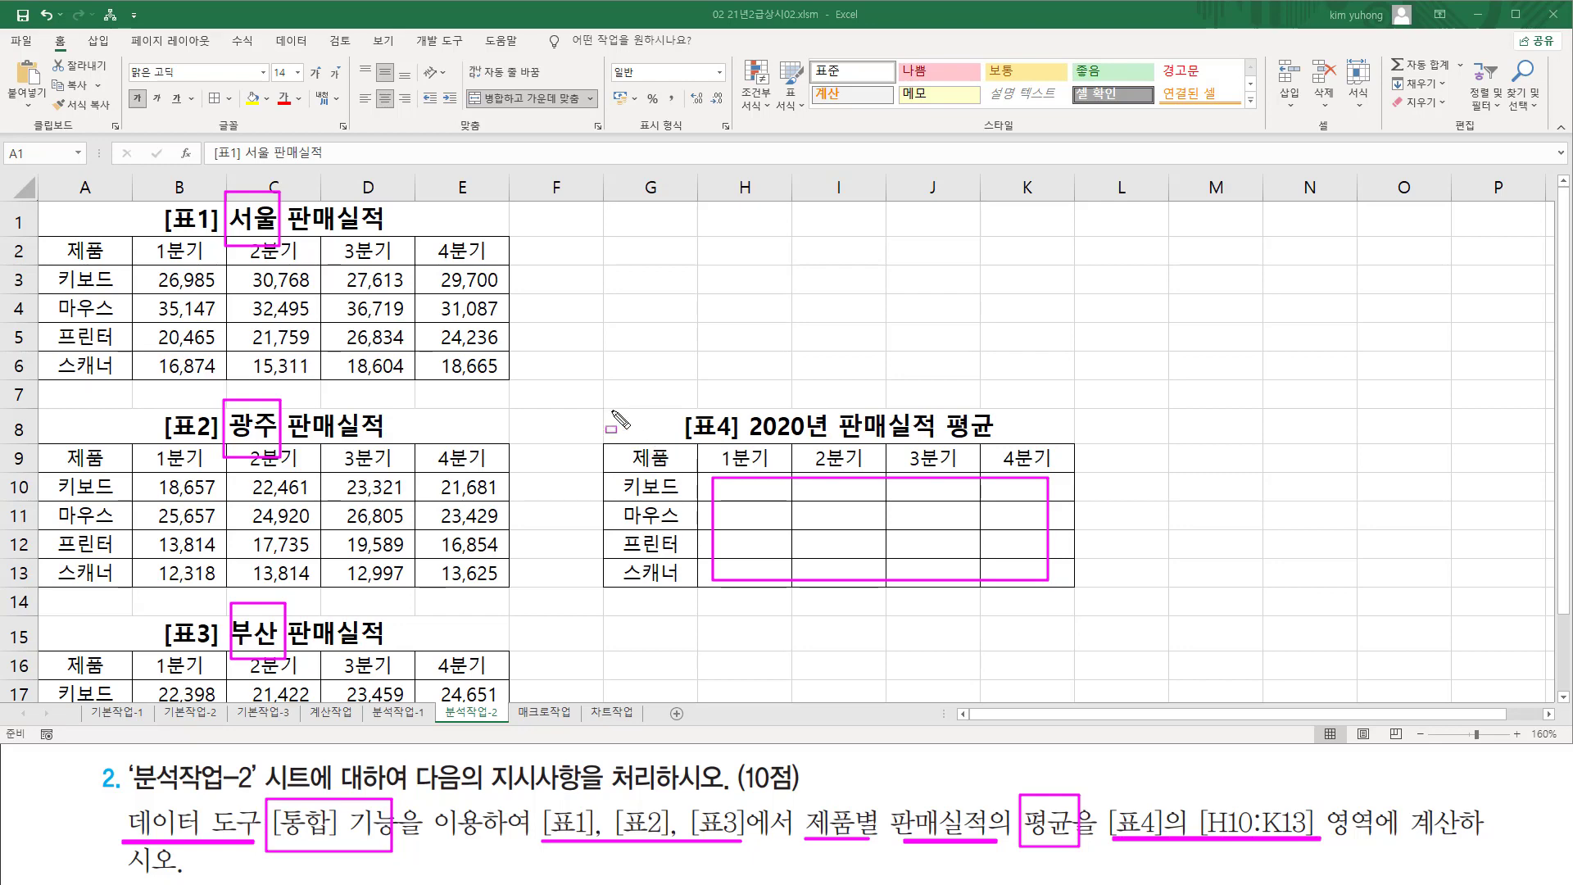
drag(605, 398, 1077, 590)
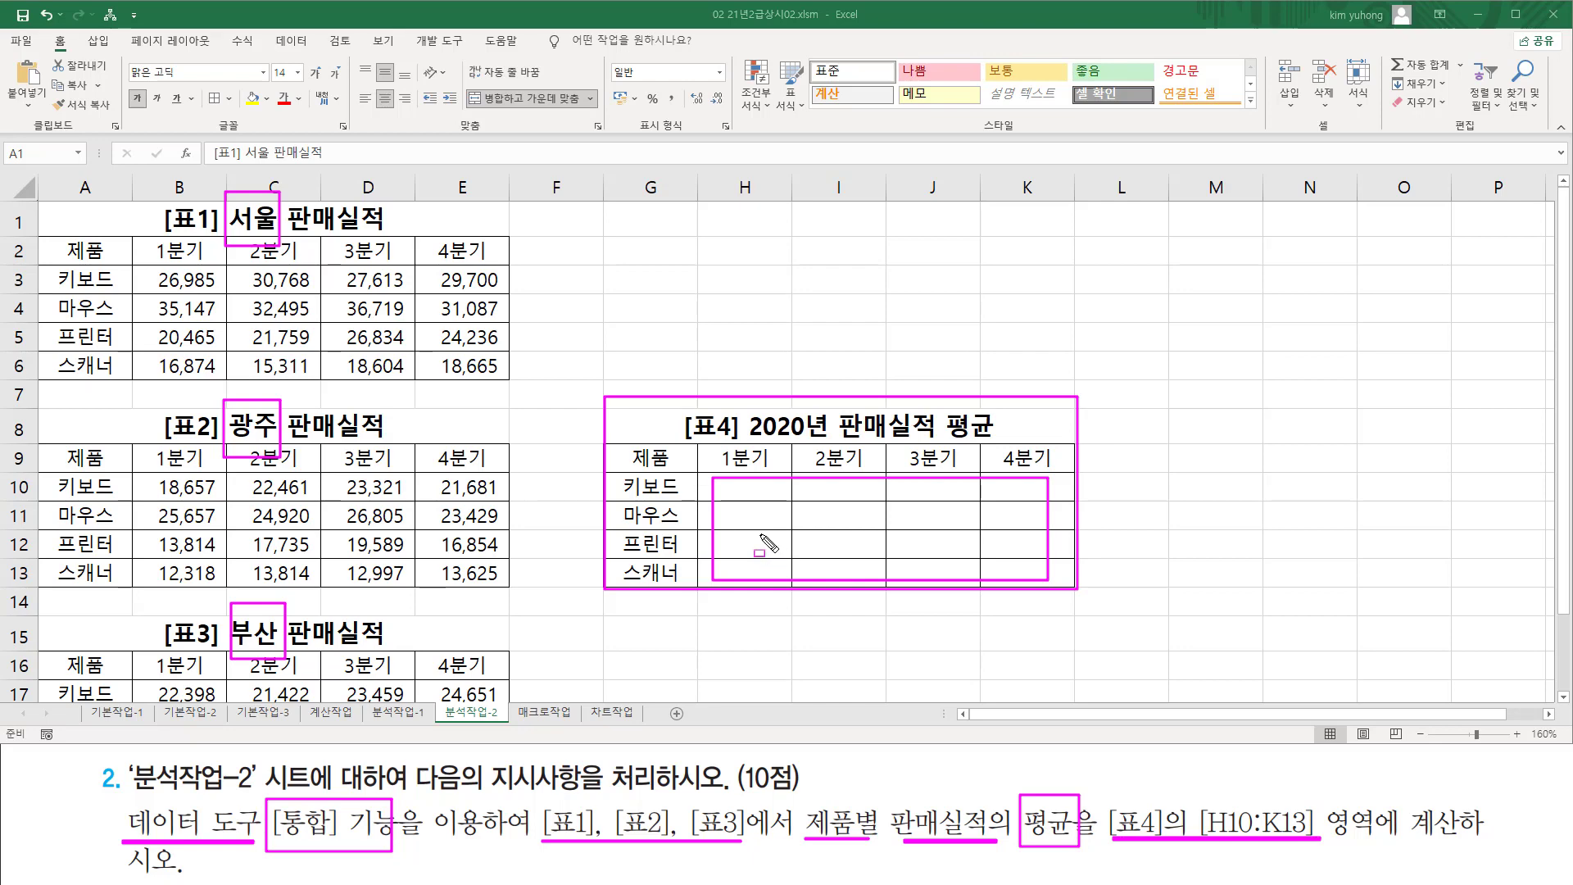
key(Escape)
Start a 통합 (Consolidate) for the [표4] range G9:K13 with 평균 as the function
mouse_move(651, 458)
mouse_down()
mouse_move(934, 500)
mouse_move(1011, 574)
mouse_up()
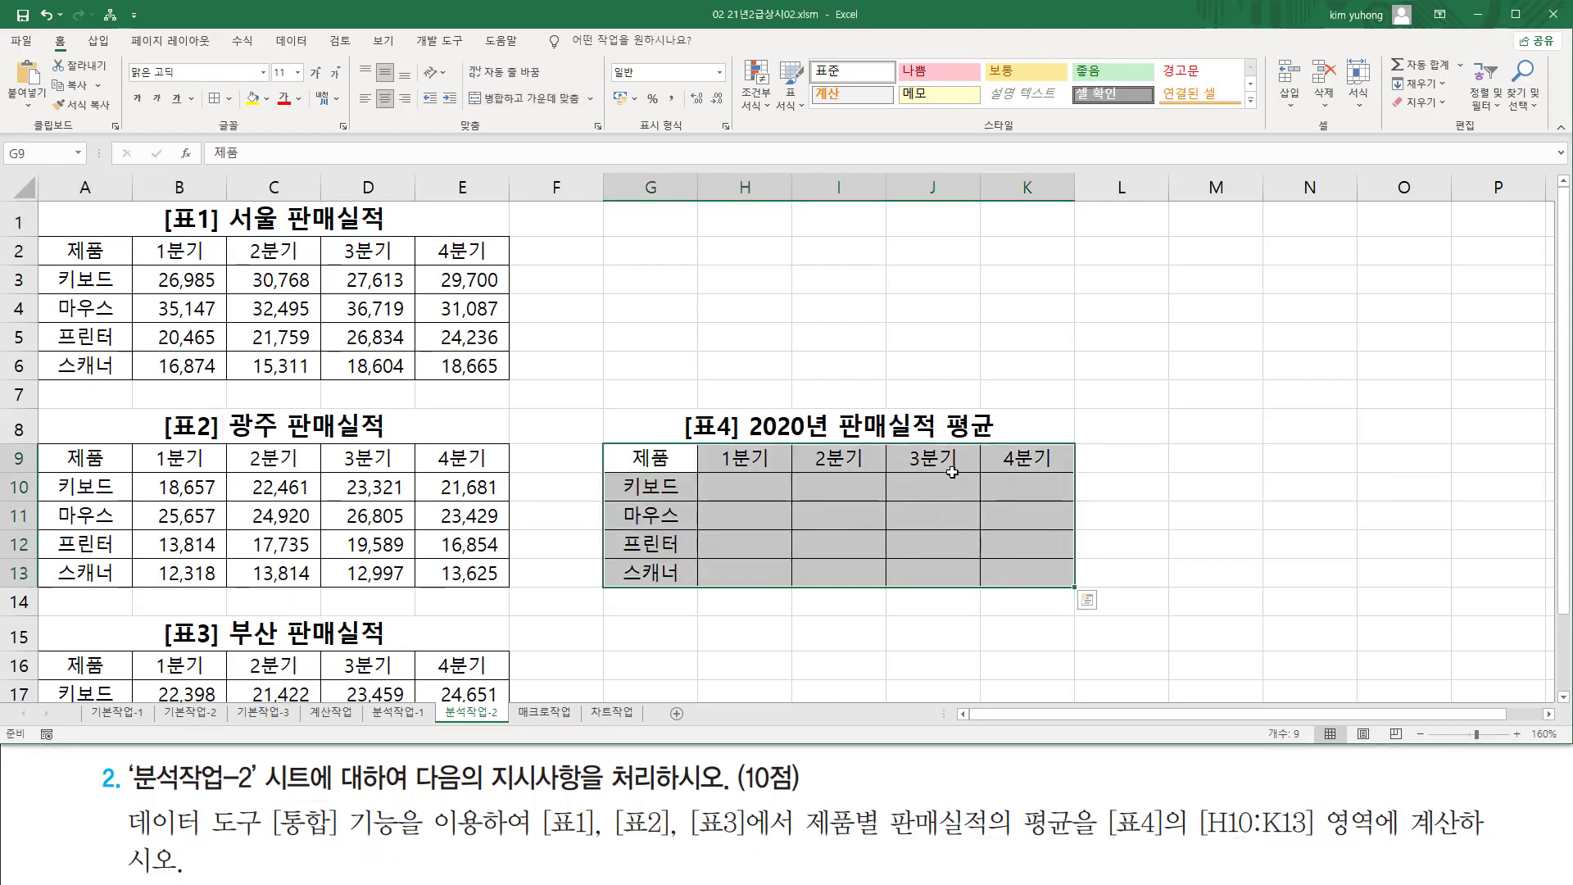
click(298, 43)
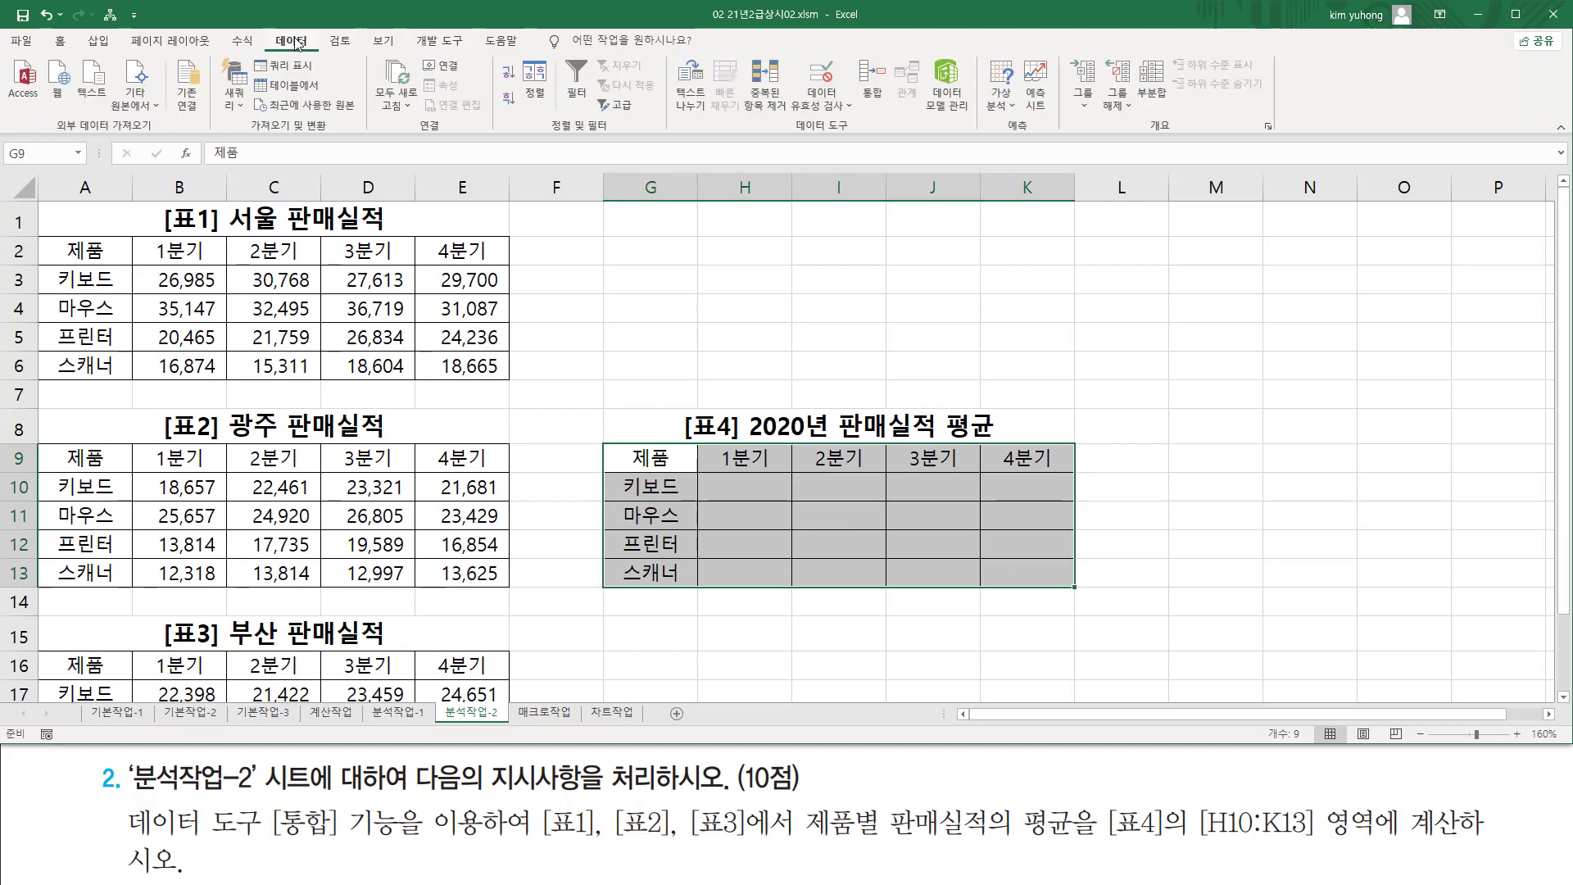
click(875, 91)
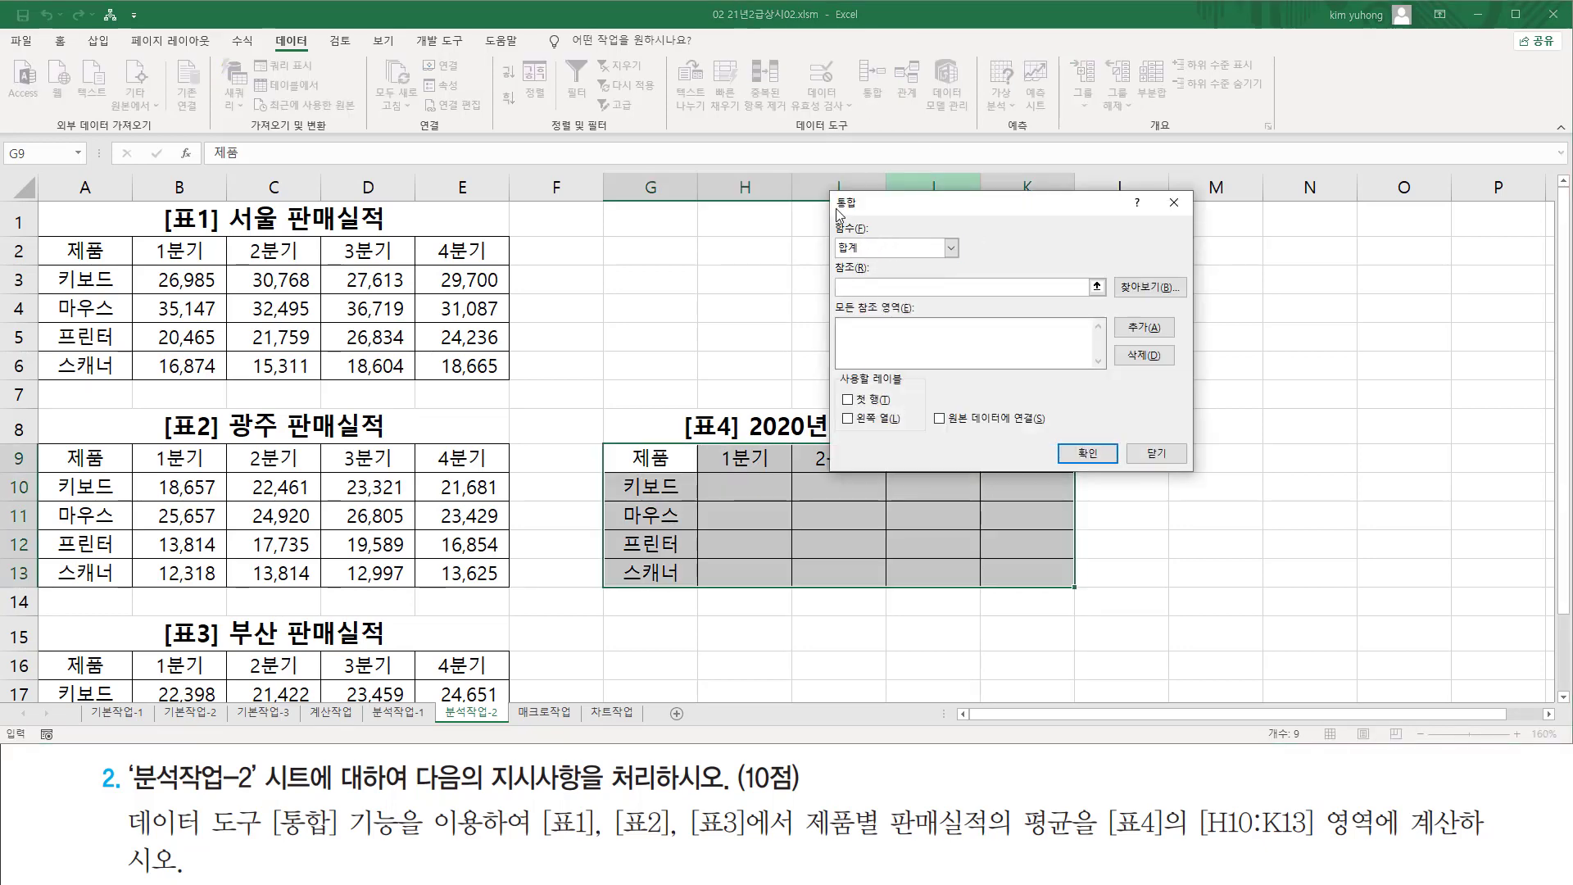
mouse_move(828, 218)
mouse_down()
mouse_move(871, 233)
mouse_move(869, 257)
mouse_up()
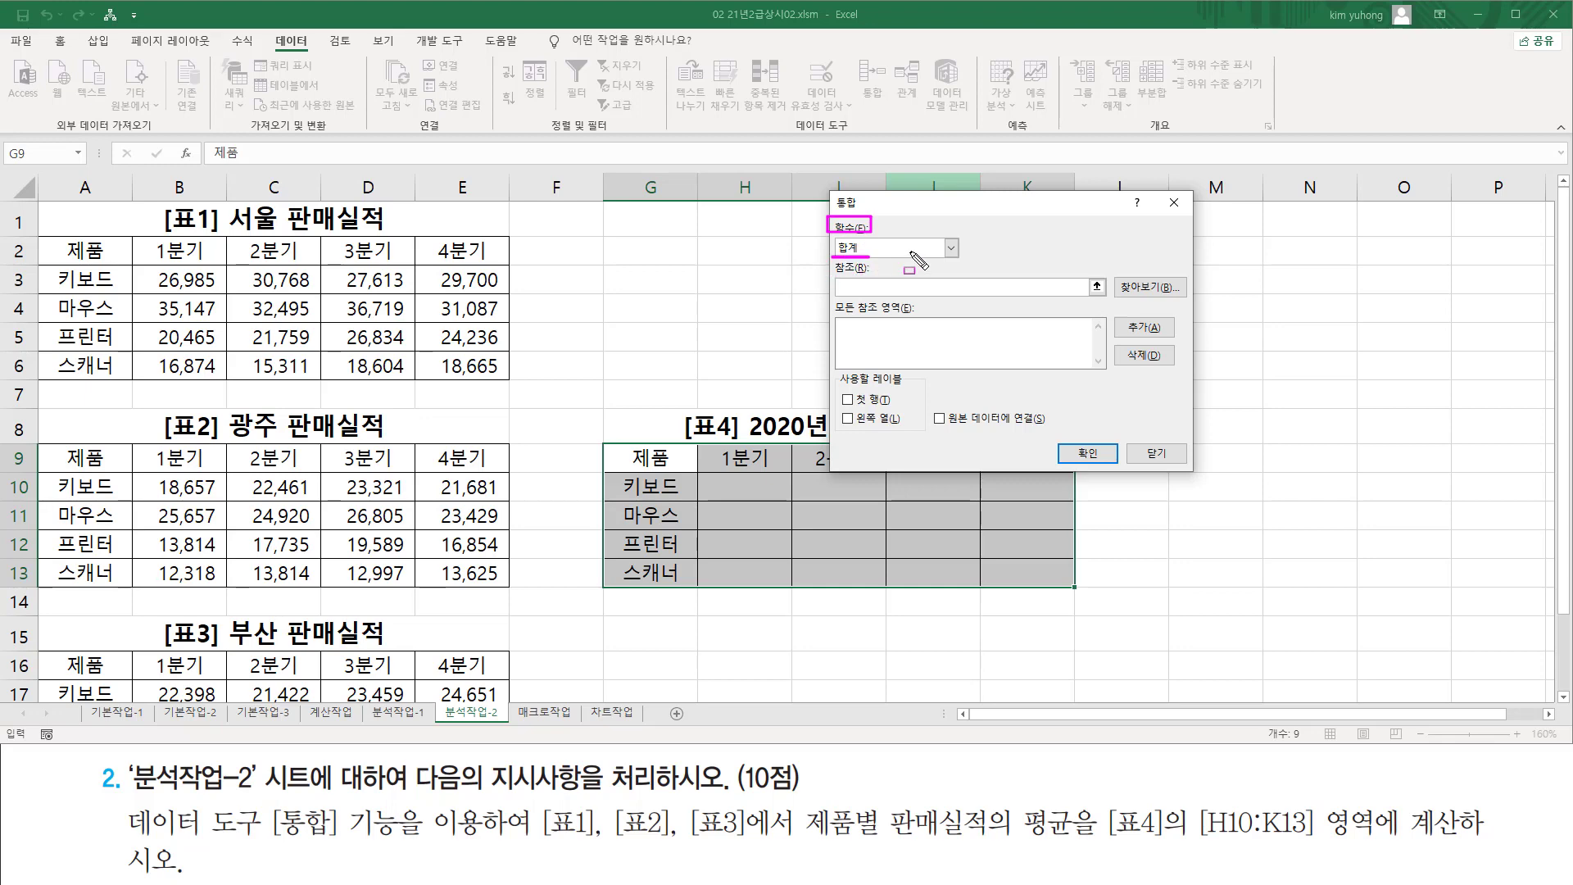
click(951, 248)
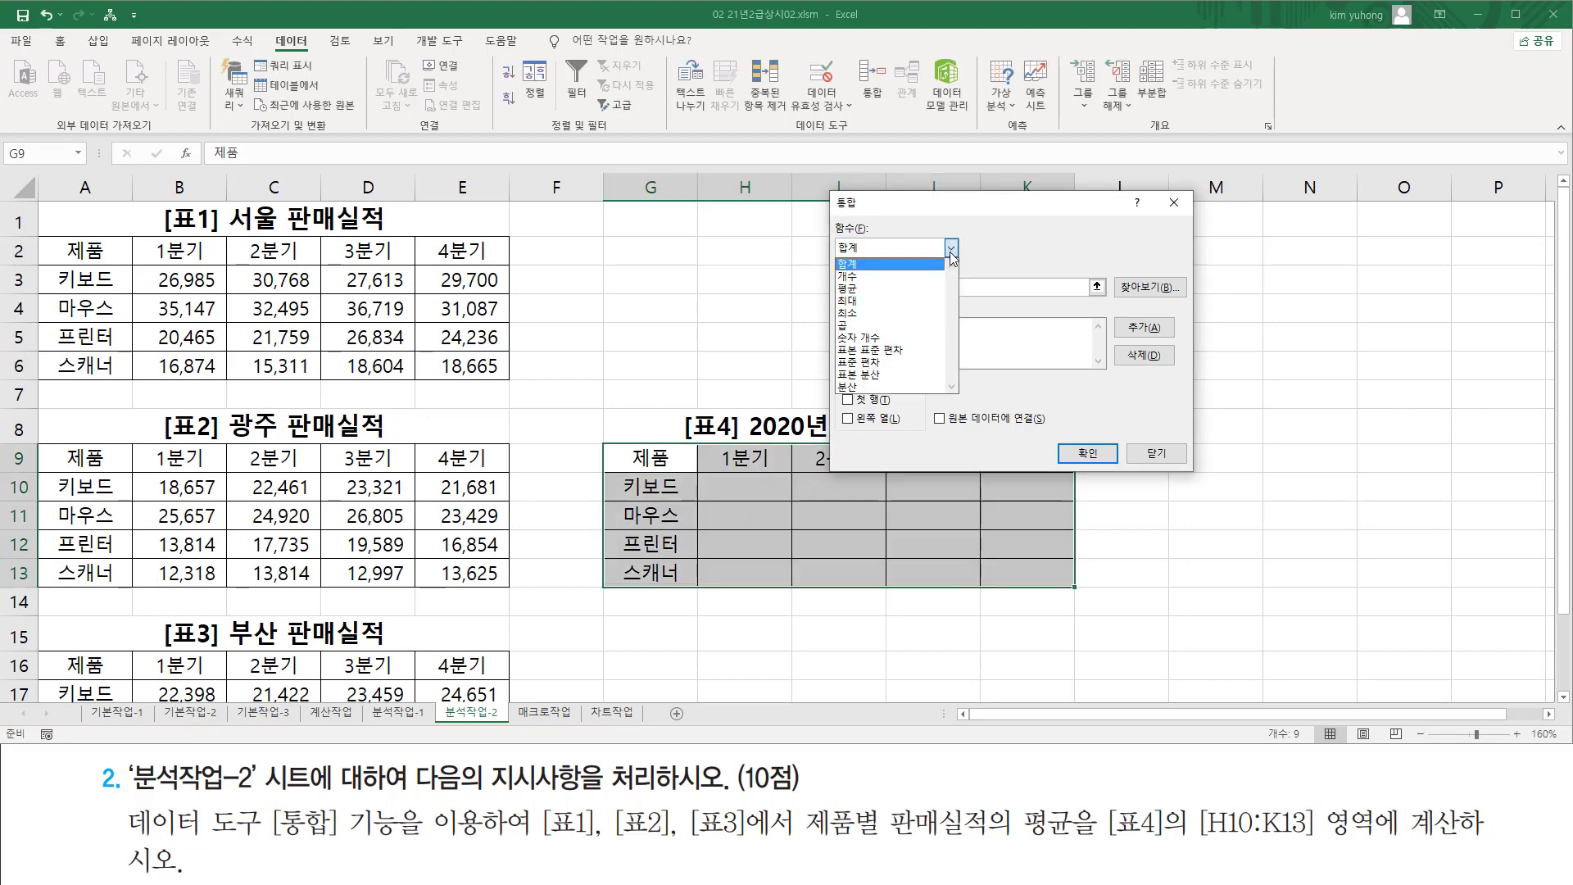
click(906, 289)
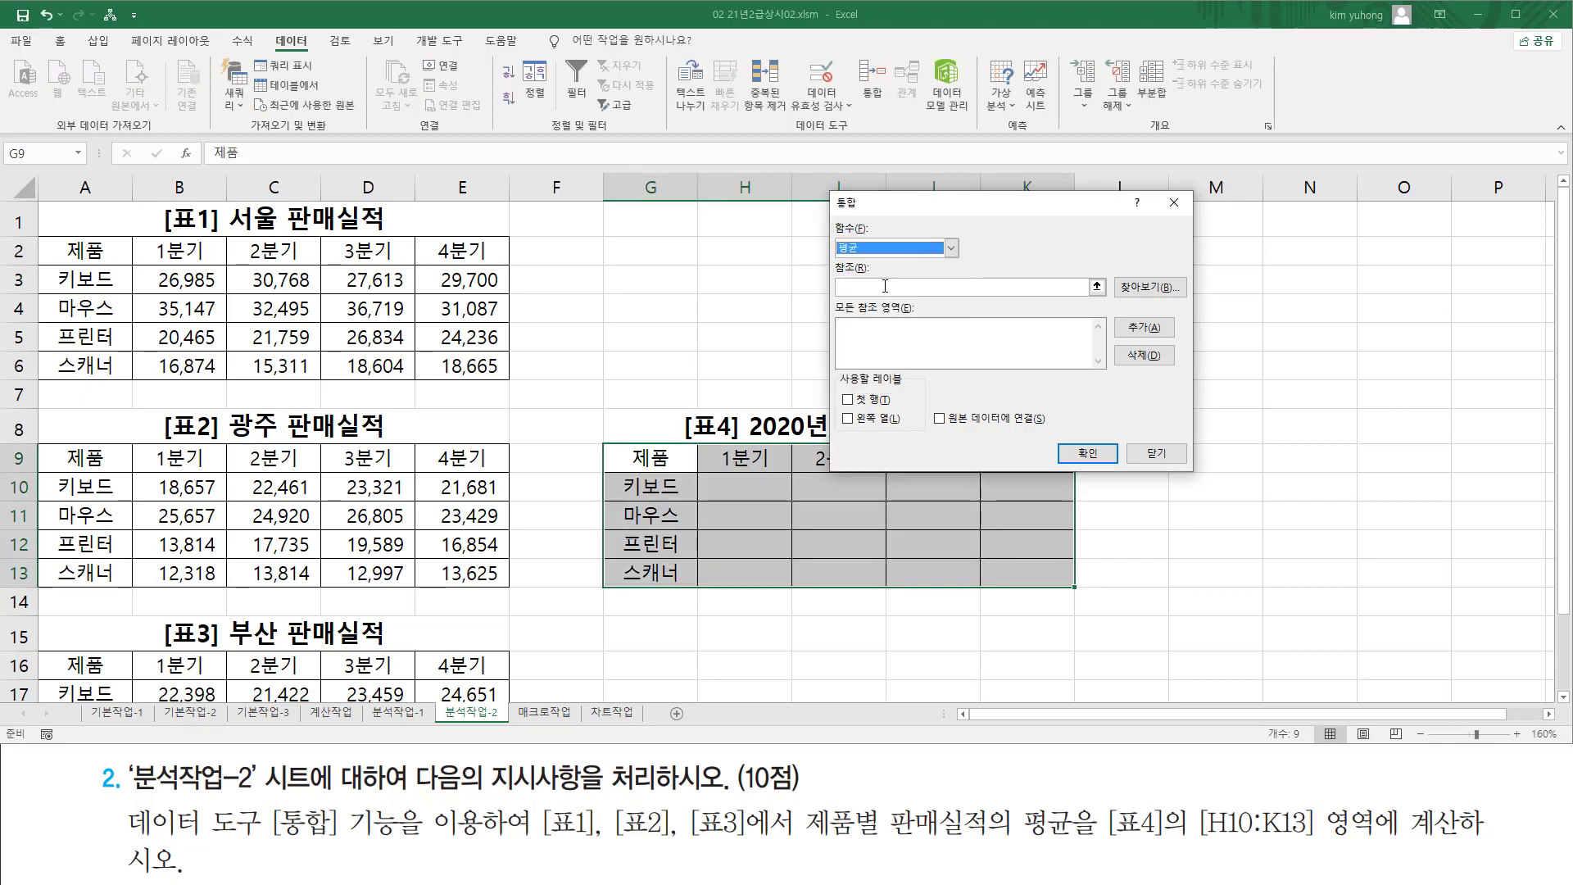
Add the [표1] range $A$2:$E$6, including its headings, to the consolidation references
click(886, 287)
drag(86, 251, 459, 364)
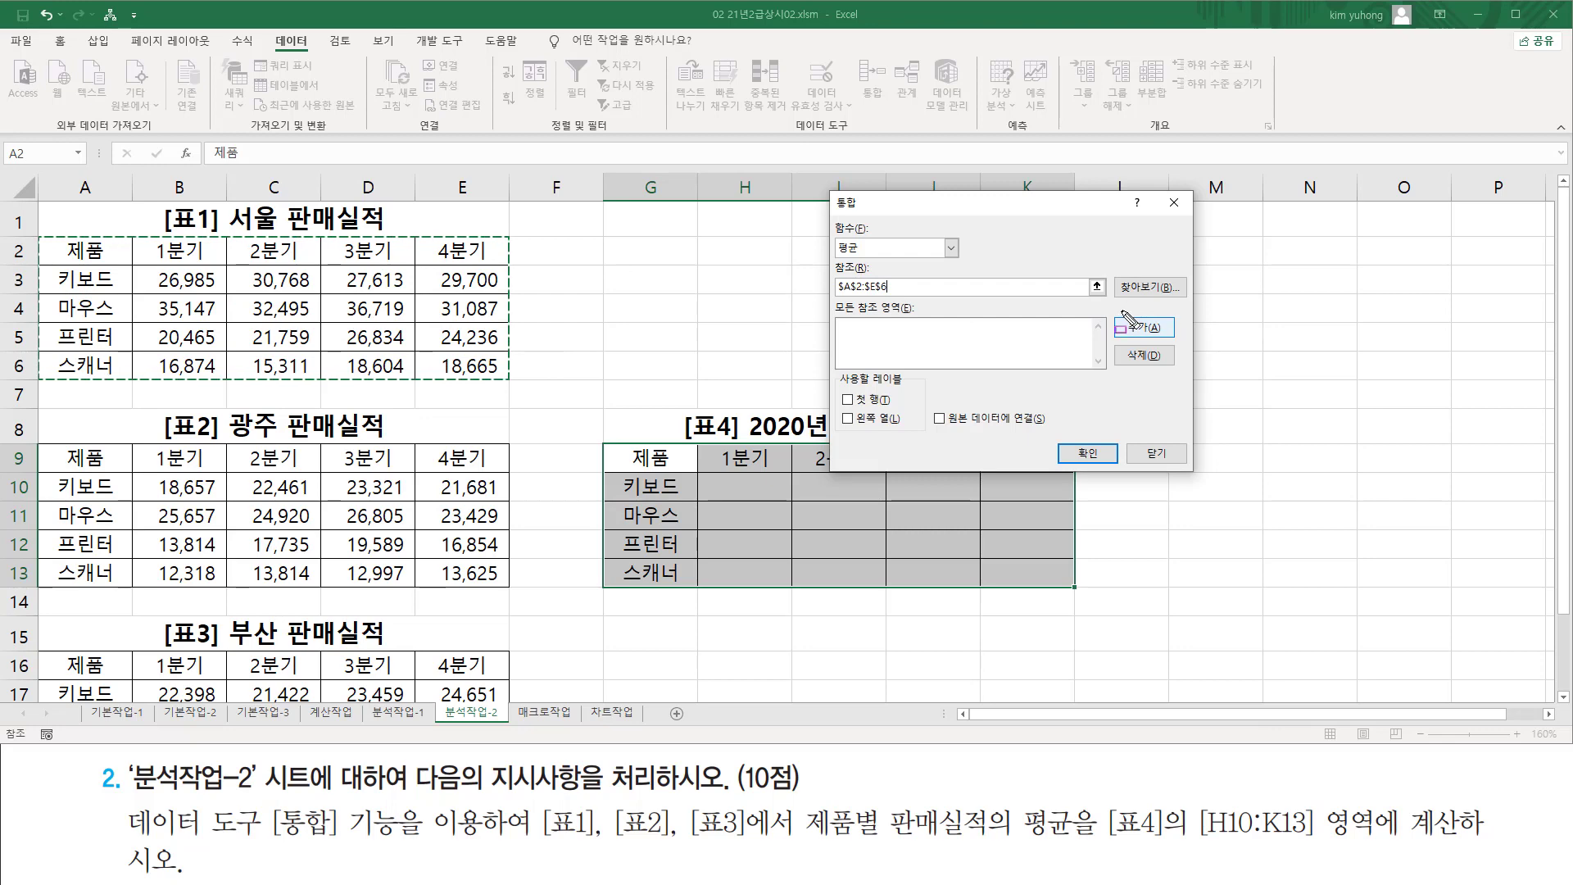
click(1138, 328)
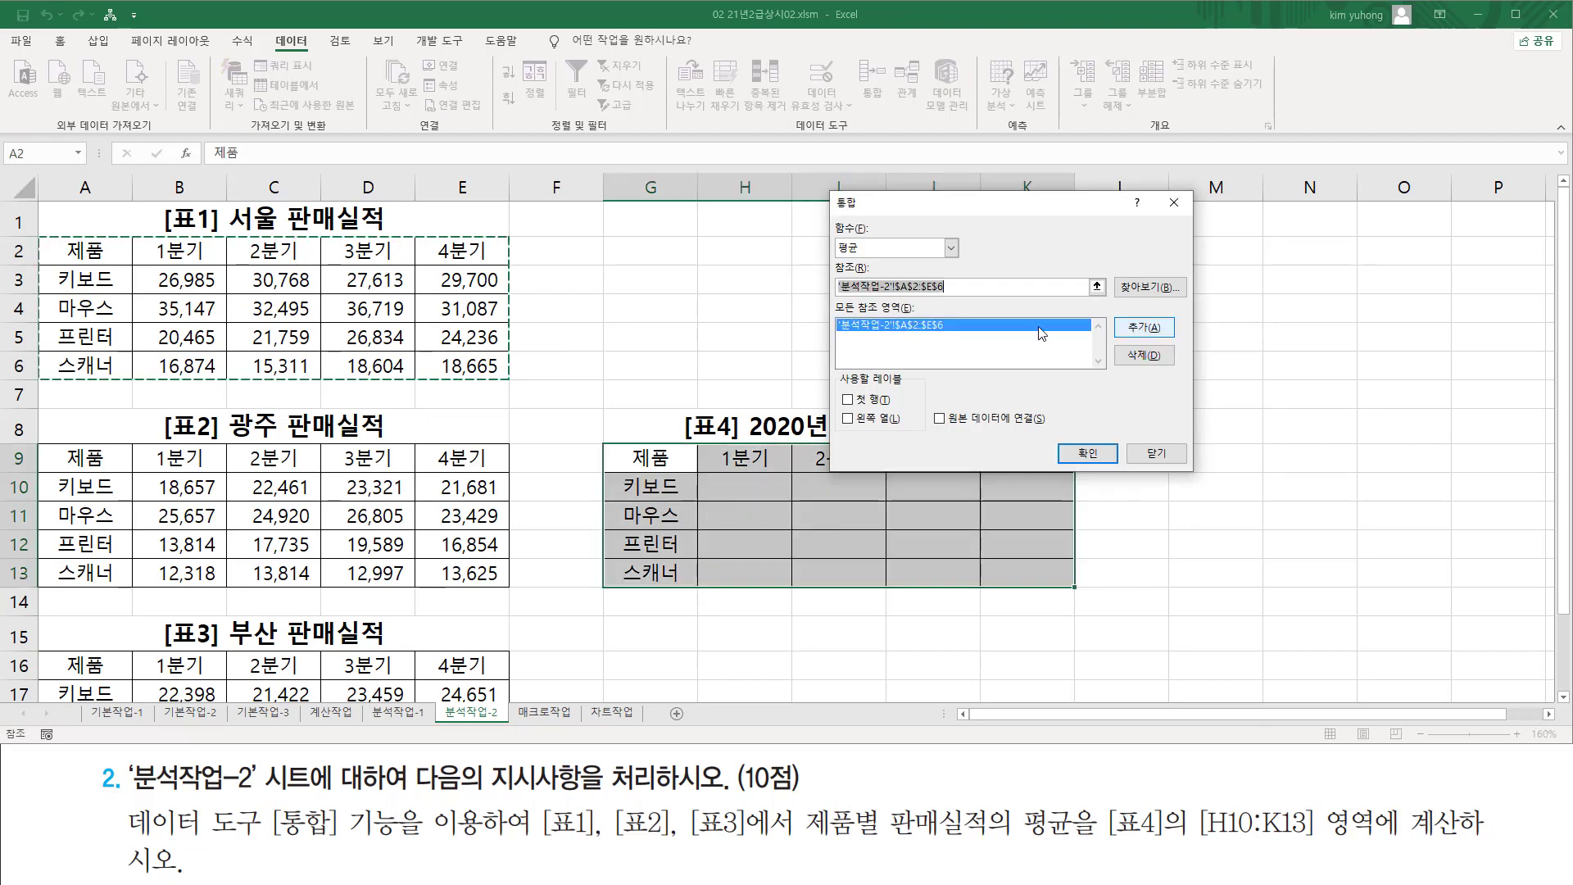
mouse_move(833, 314)
mouse_down()
mouse_move(999, 336)
mouse_move(981, 286)
mouse_move(408, 298)
mouse_up()
key(Escape)
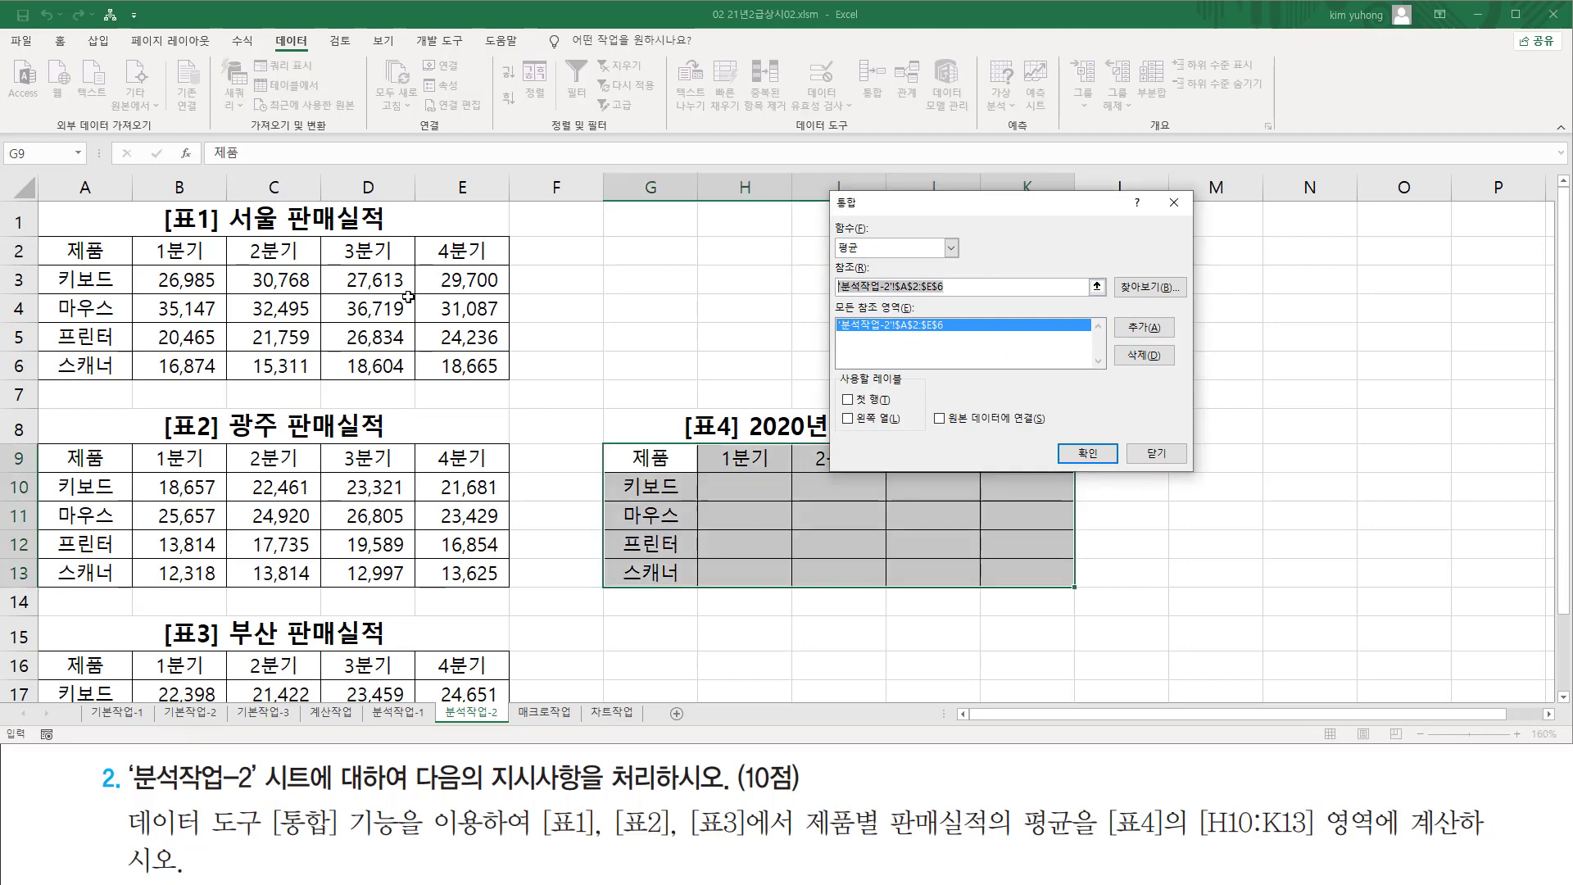
Add the [표2] range $A$9:$E$13 and the [표3] range $A$16:$E$20 to the consolidation references
drag(110, 455, 472, 567)
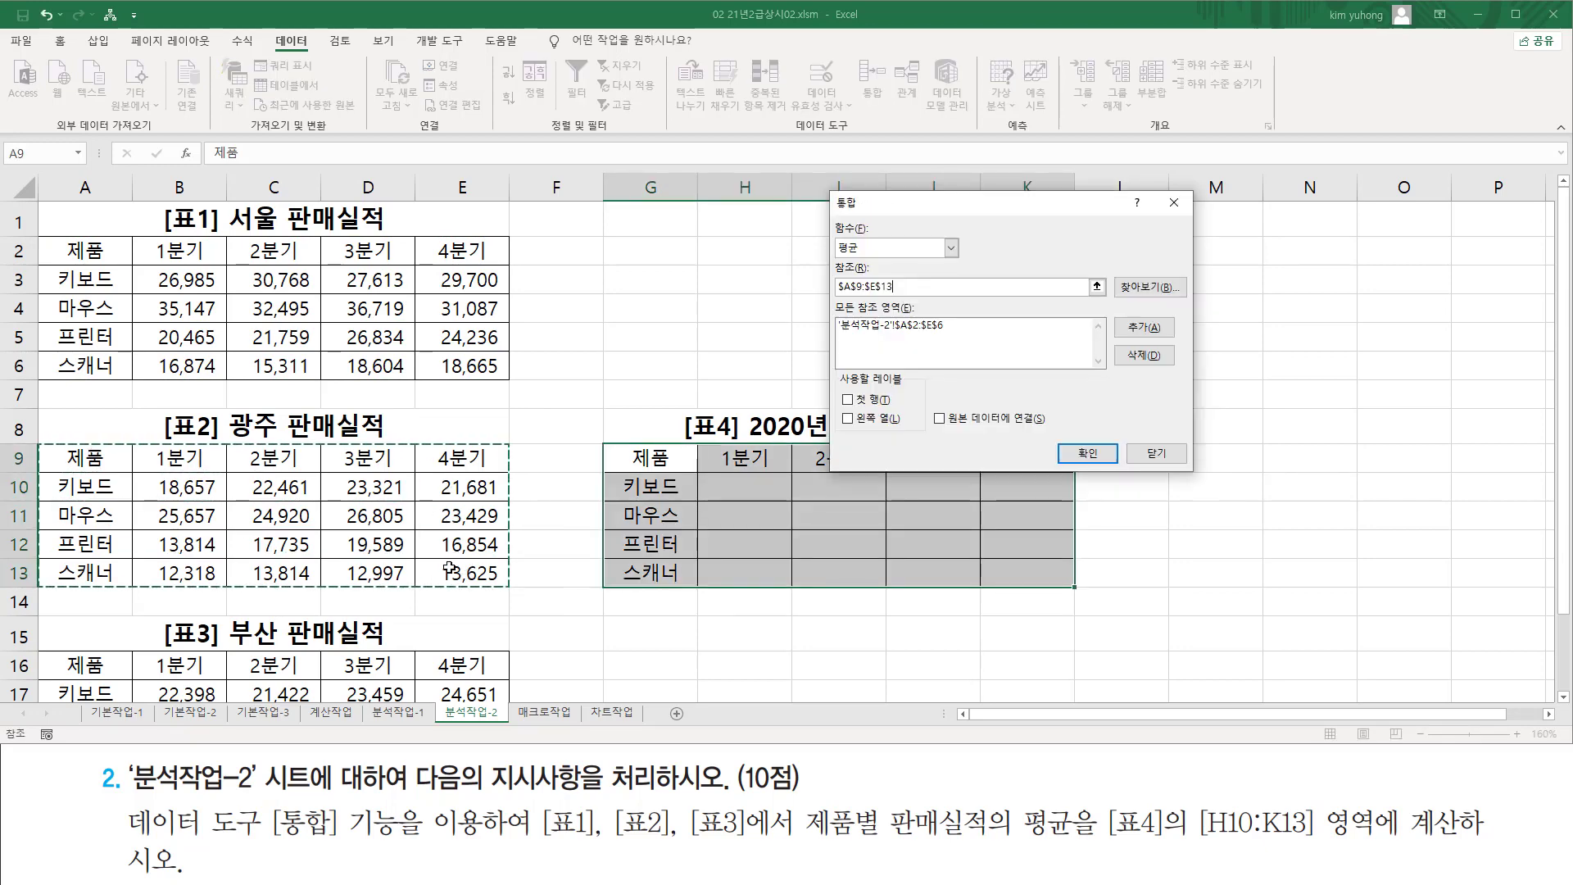
click(1143, 327)
drag(102, 663, 483, 665)
click(1144, 326)
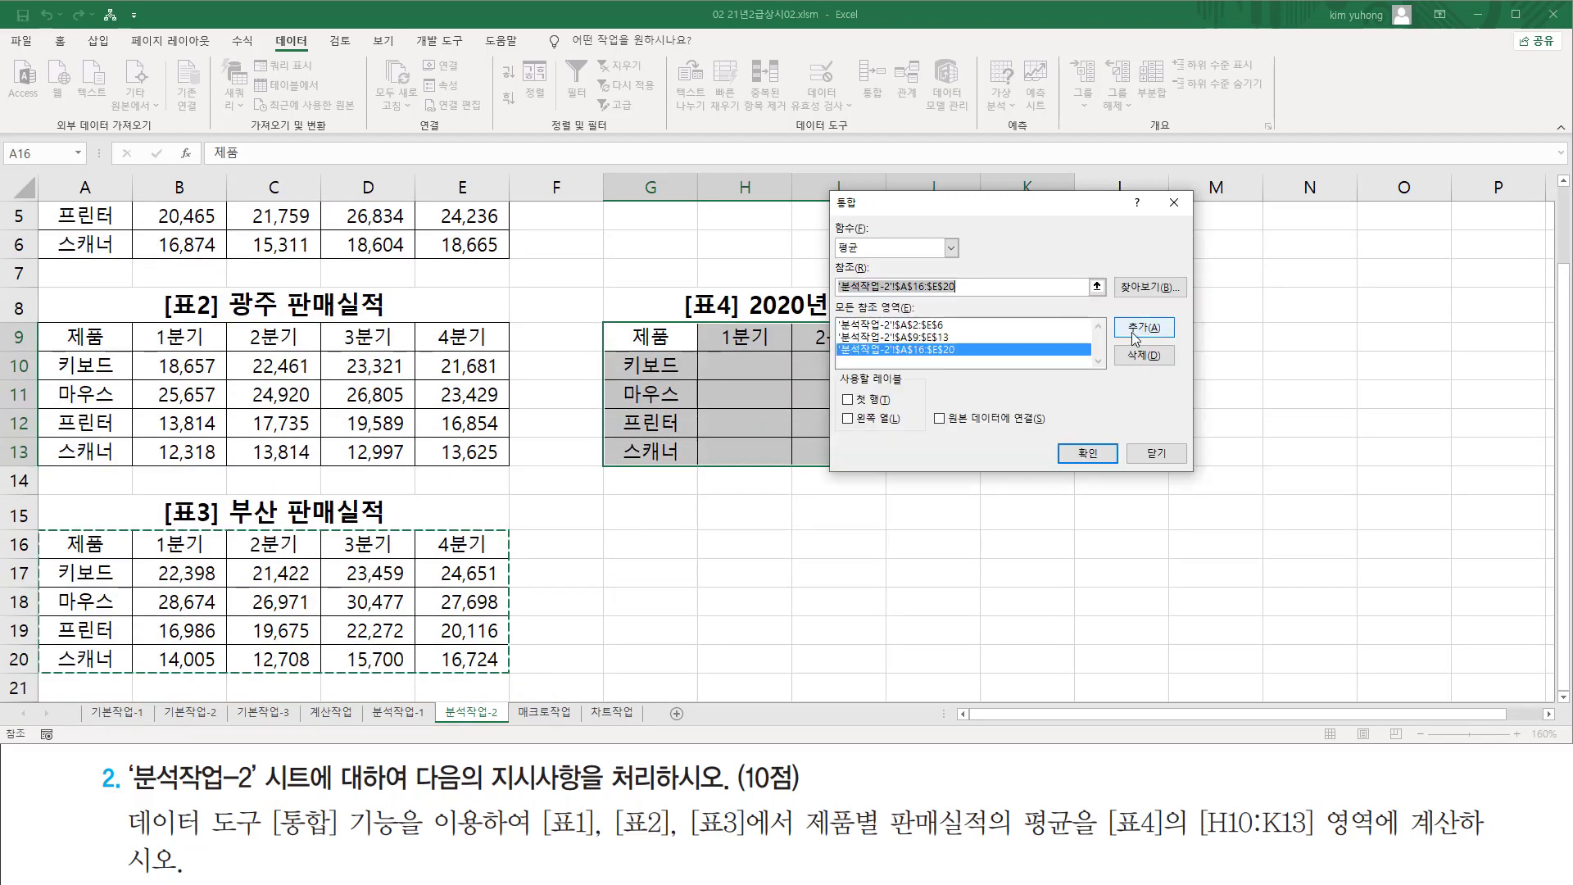
Use both 첫 행 and 왼쪽 열 as labels and run the consolidation into [표4]
mouse_move(835, 314)
mouse_down()
mouse_move(889, 357)
mouse_move(969, 359)
mouse_up()
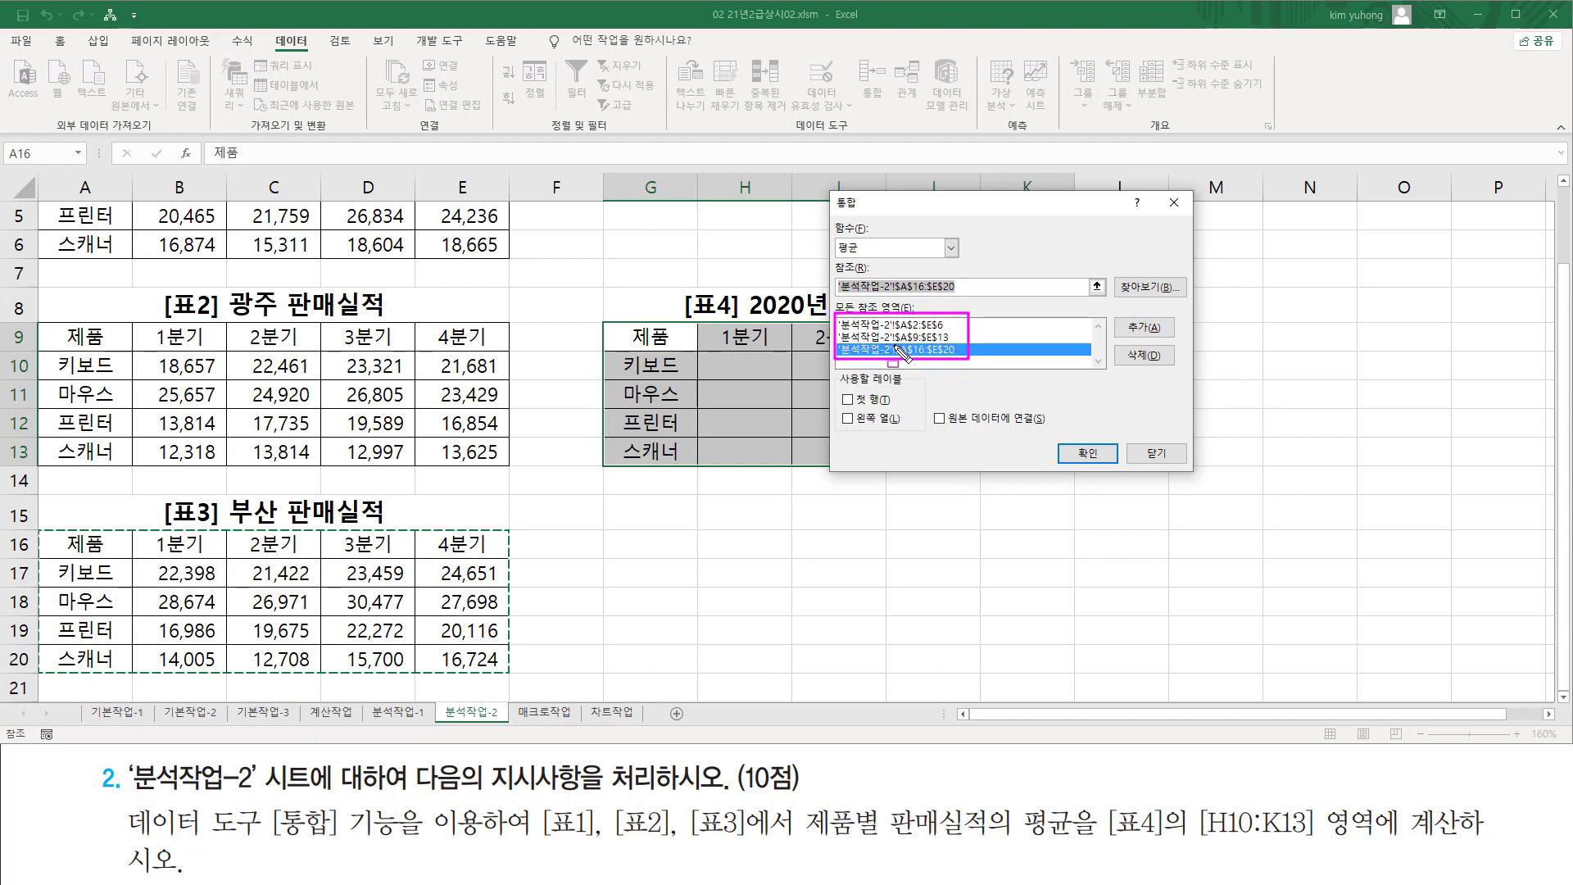
drag(839, 386, 918, 386)
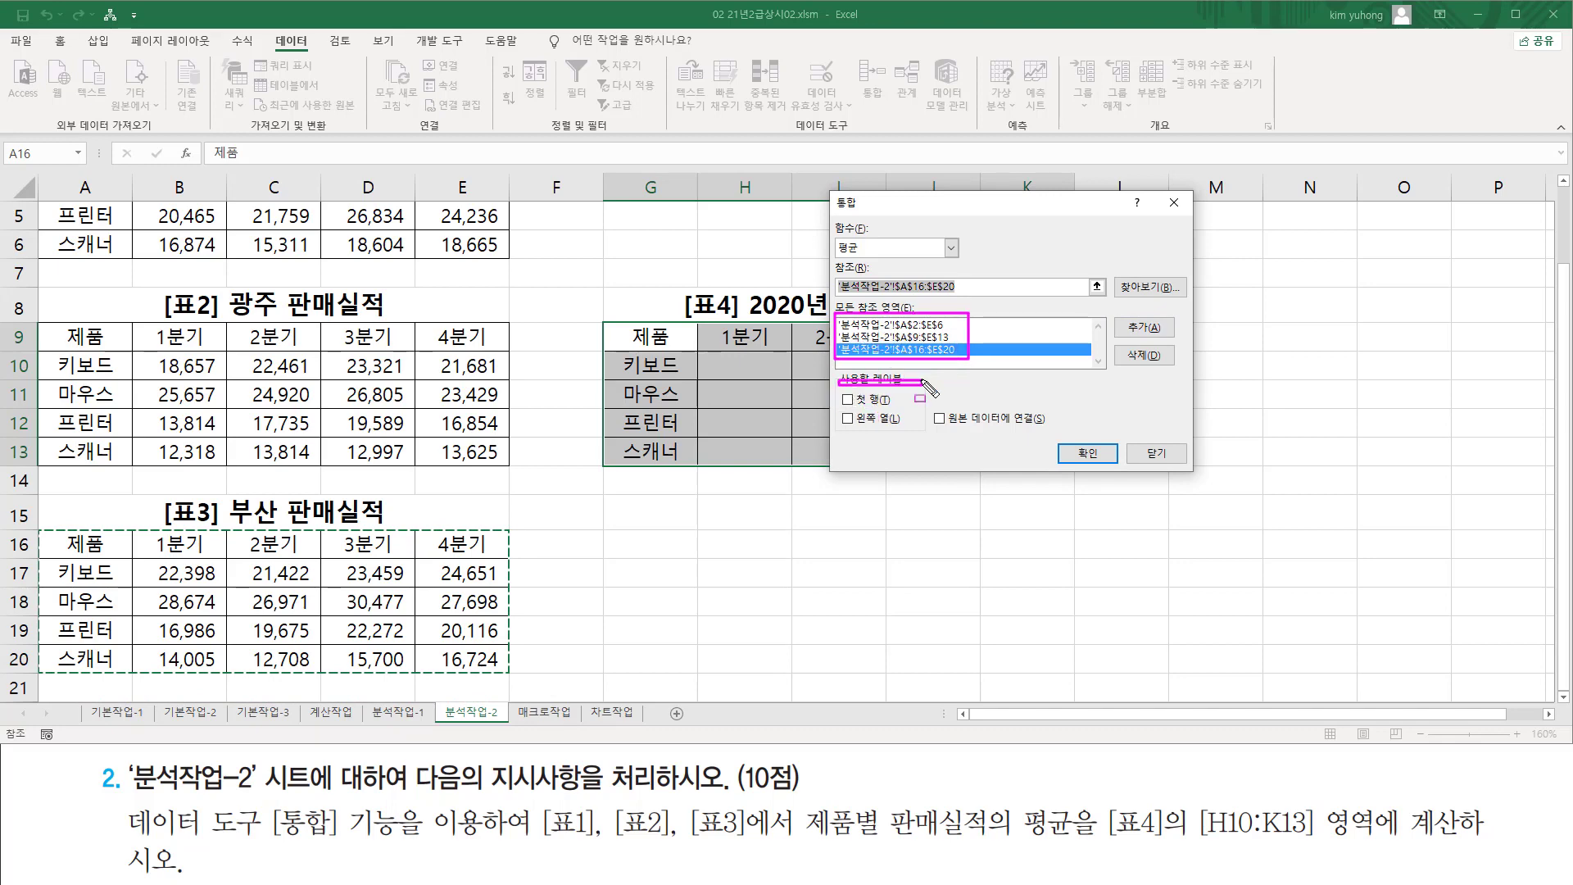
mouse_move(836, 392)
mouse_down()
mouse_move(900, 407)
mouse_move(898, 425)
mouse_up()
click(848, 399)
click(852, 418)
drag(839, 239, 877, 257)
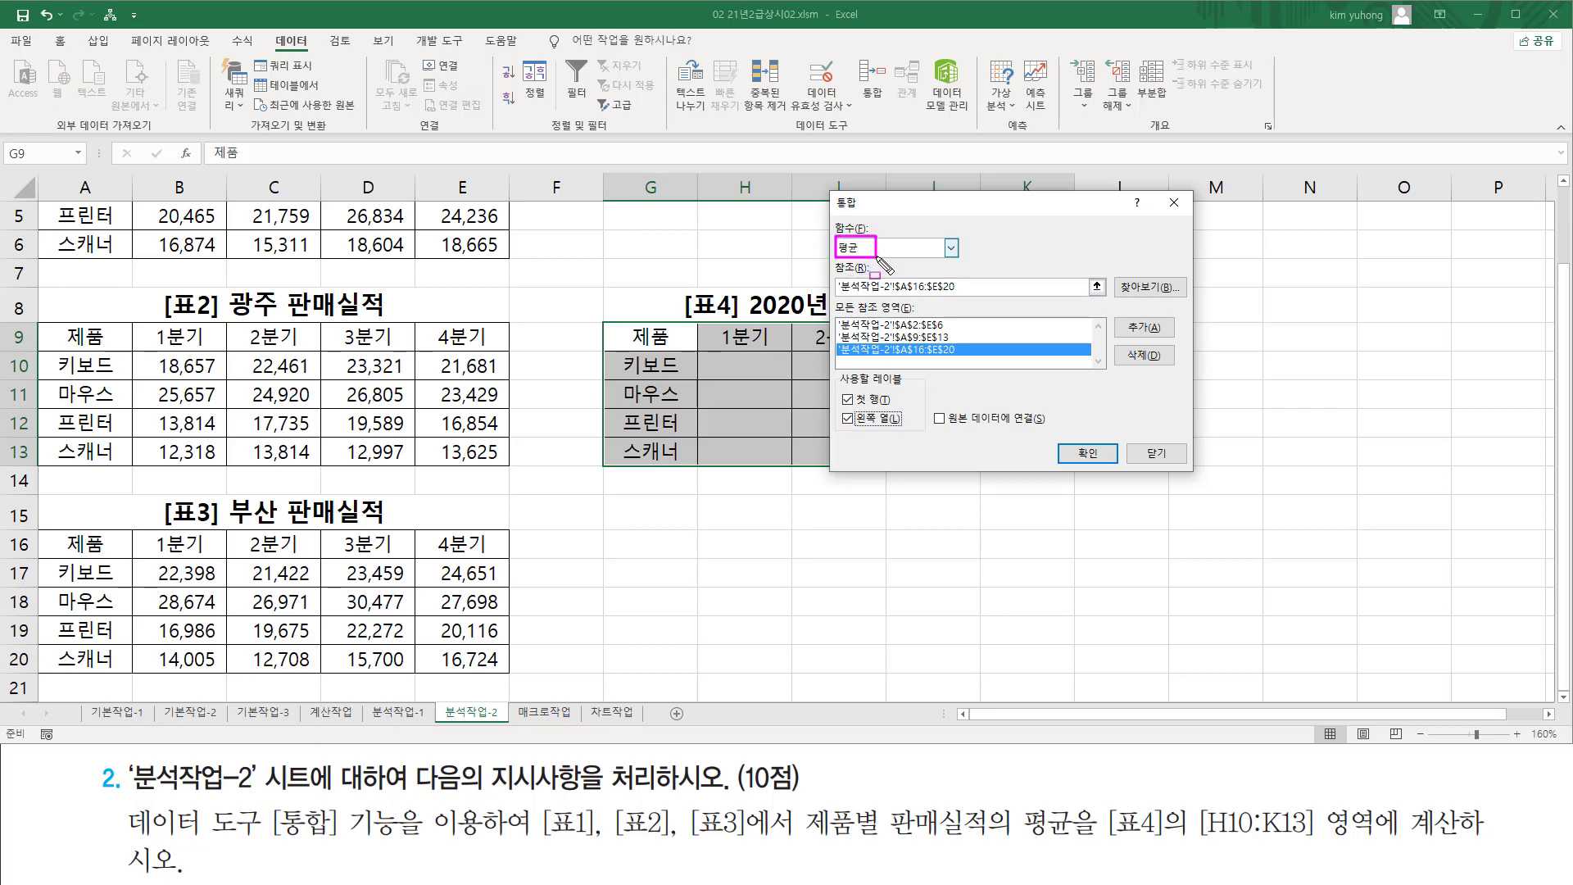
mouse_move(838, 382)
mouse_down()
mouse_move(865, 420)
mouse_move(915, 432)
mouse_up()
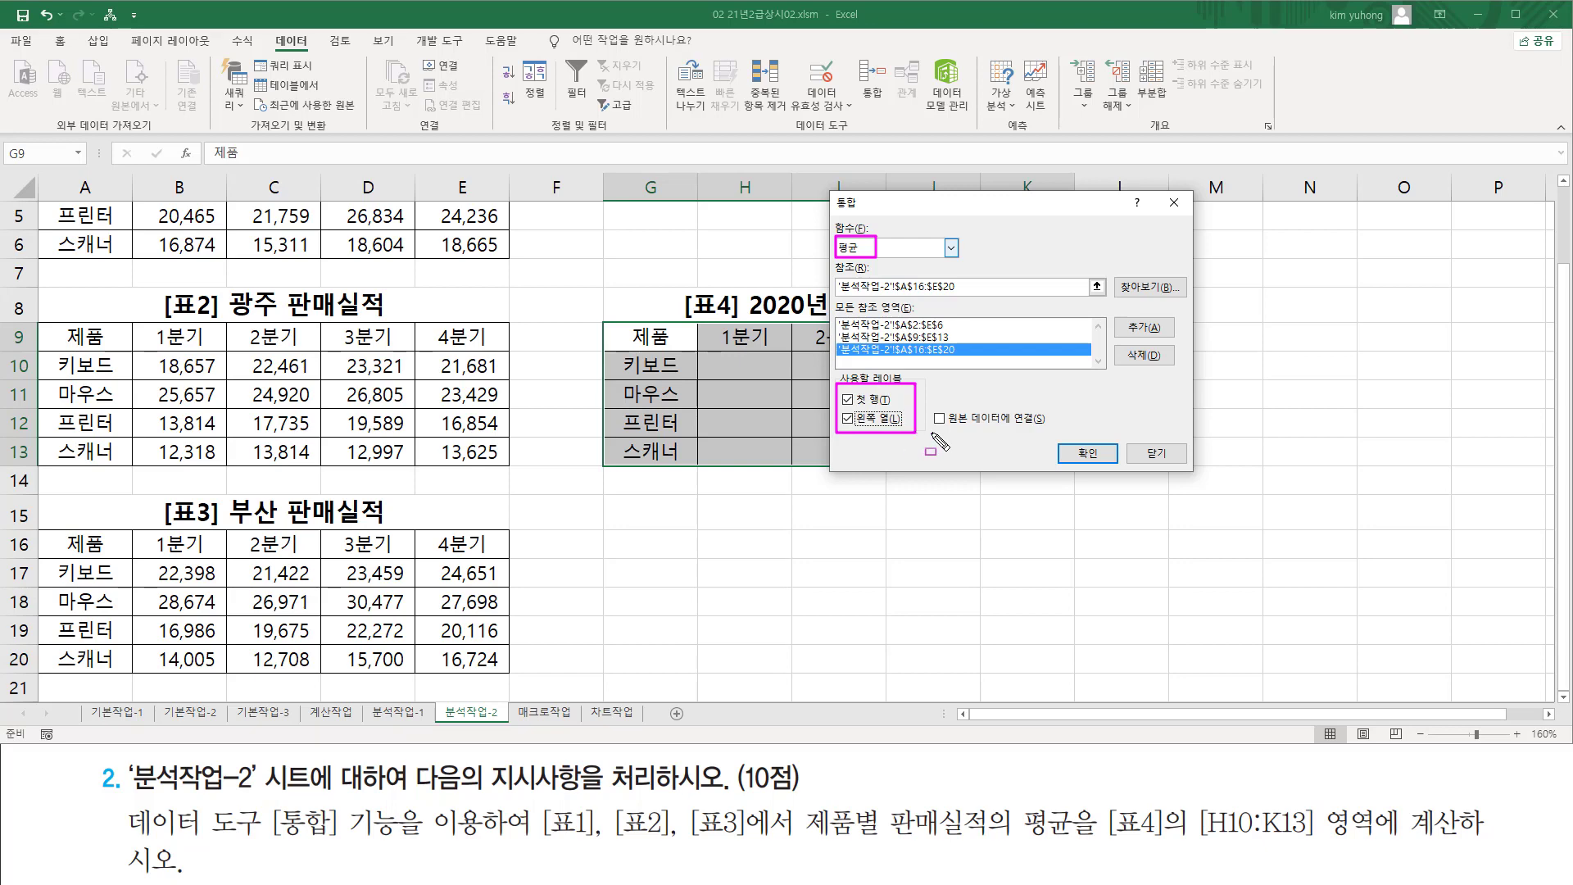
key(Escape)
click(1091, 456)
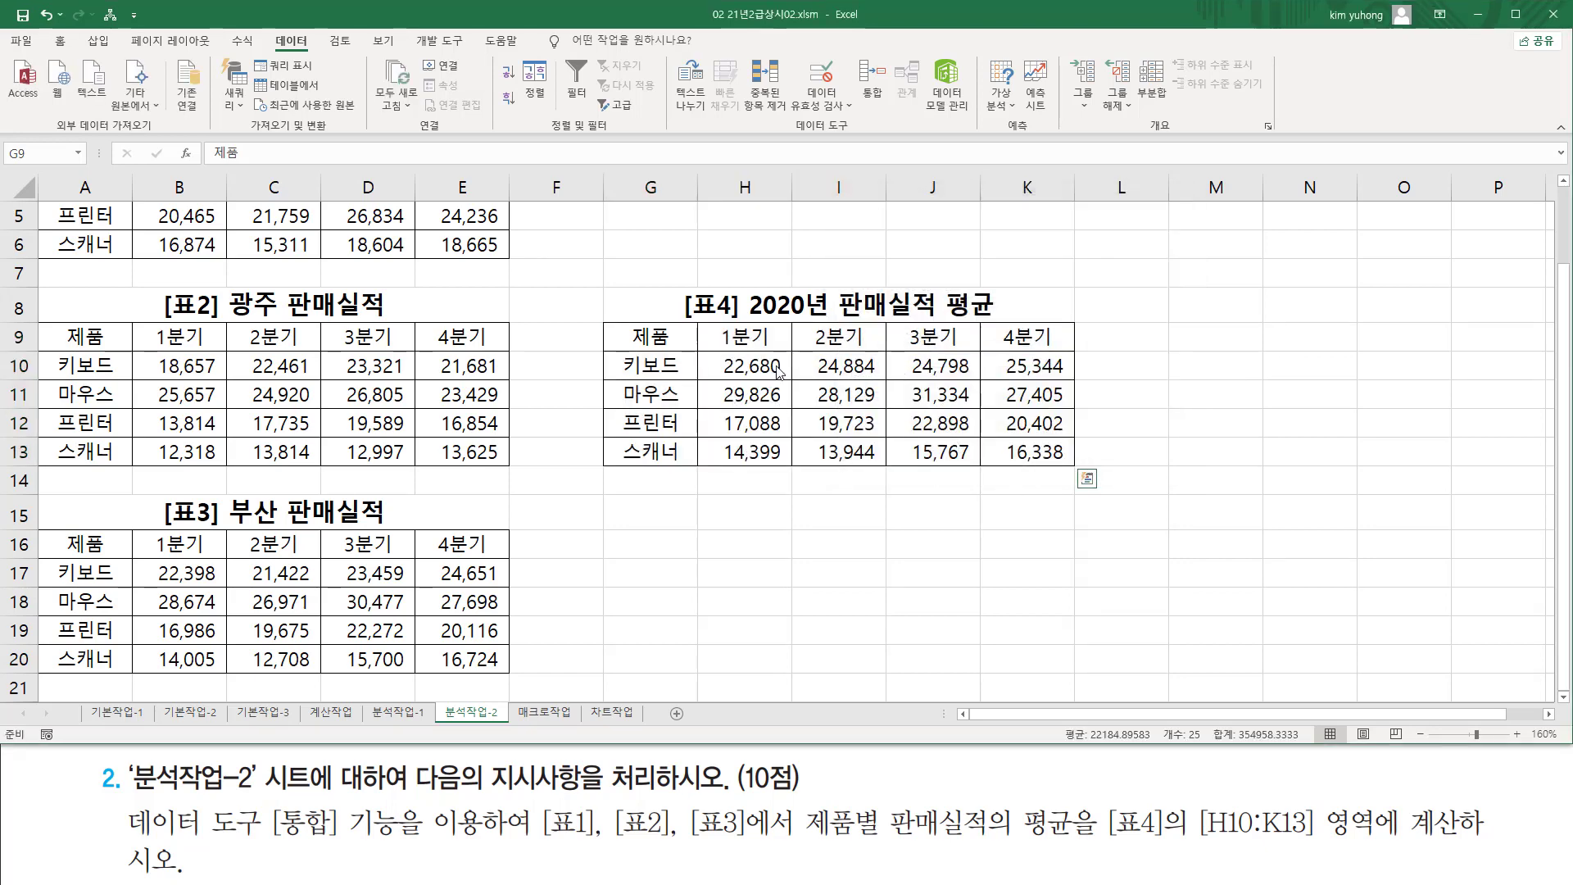